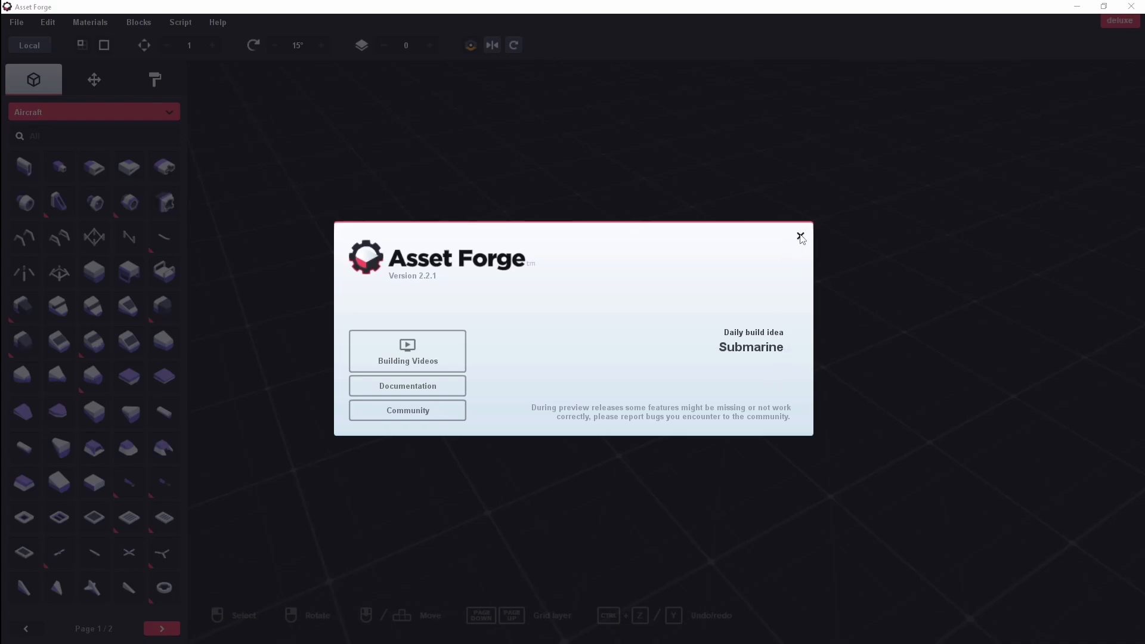
# - Close the welcome window and look around the empty building grid
pyautogui.click(801, 237)
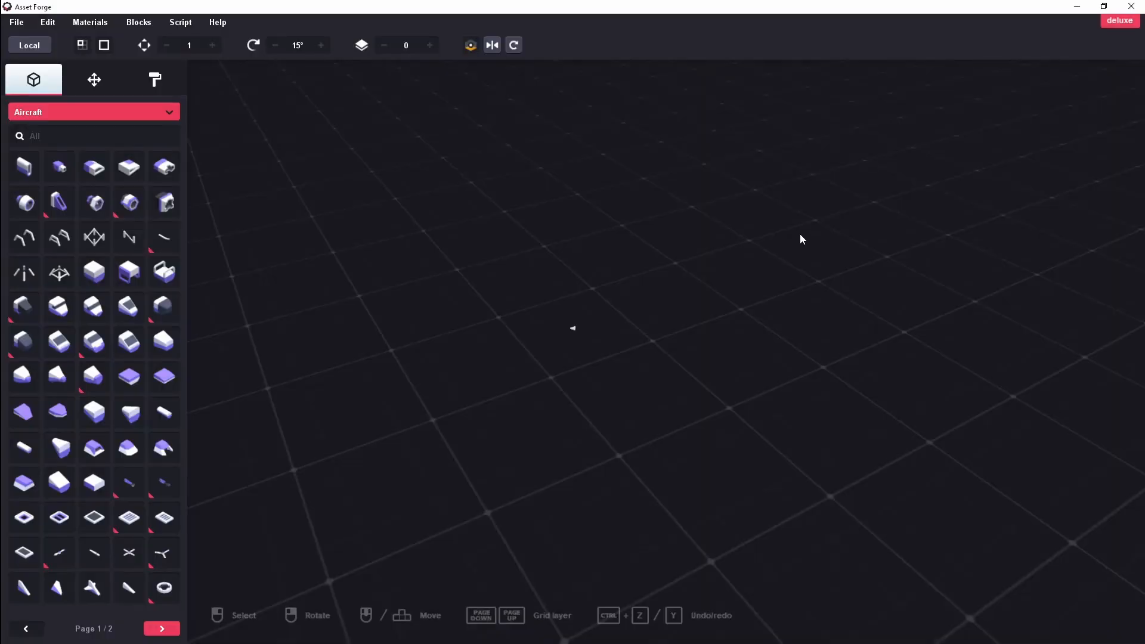
pyautogui.moveTo(757, 267); pyautogui.dragTo(723, 318, button='right')
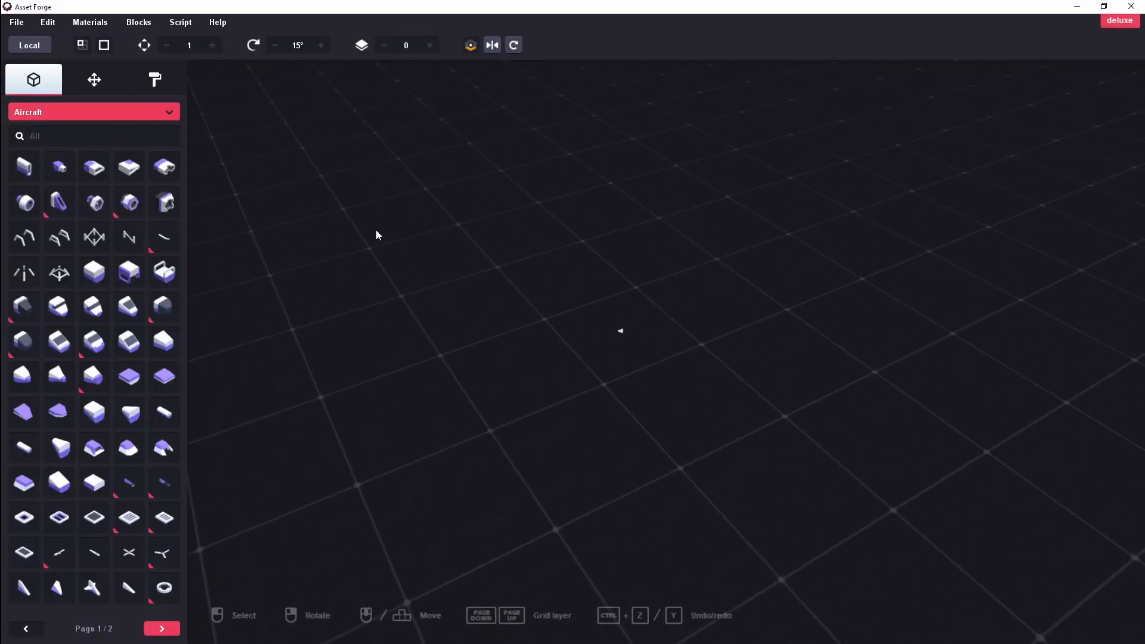
pyautogui.moveTo(377, 235); pyautogui.dragTo(591, 289, button='right')
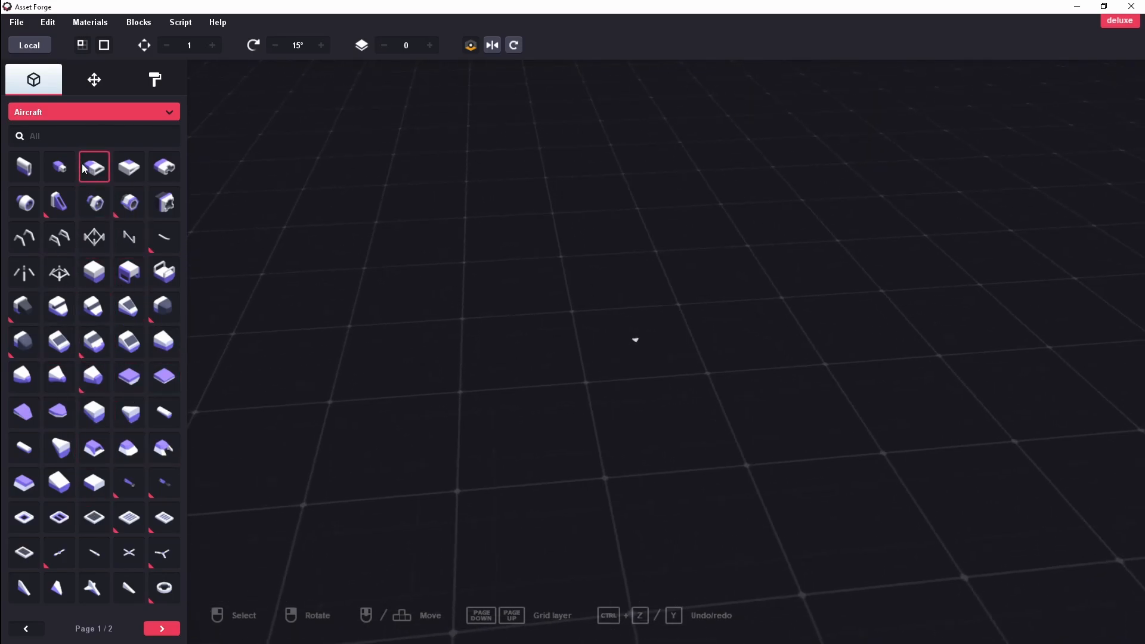
# - Open the preferences and review the general, display and grid settings
pyautogui.click(49, 22)
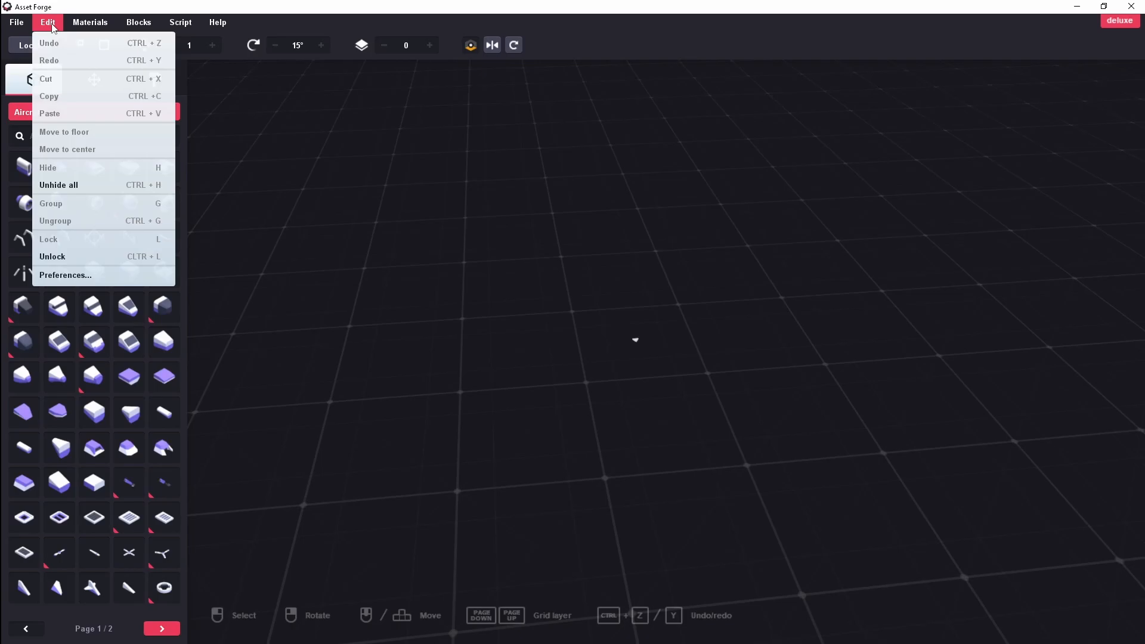
pyautogui.click(78, 276)
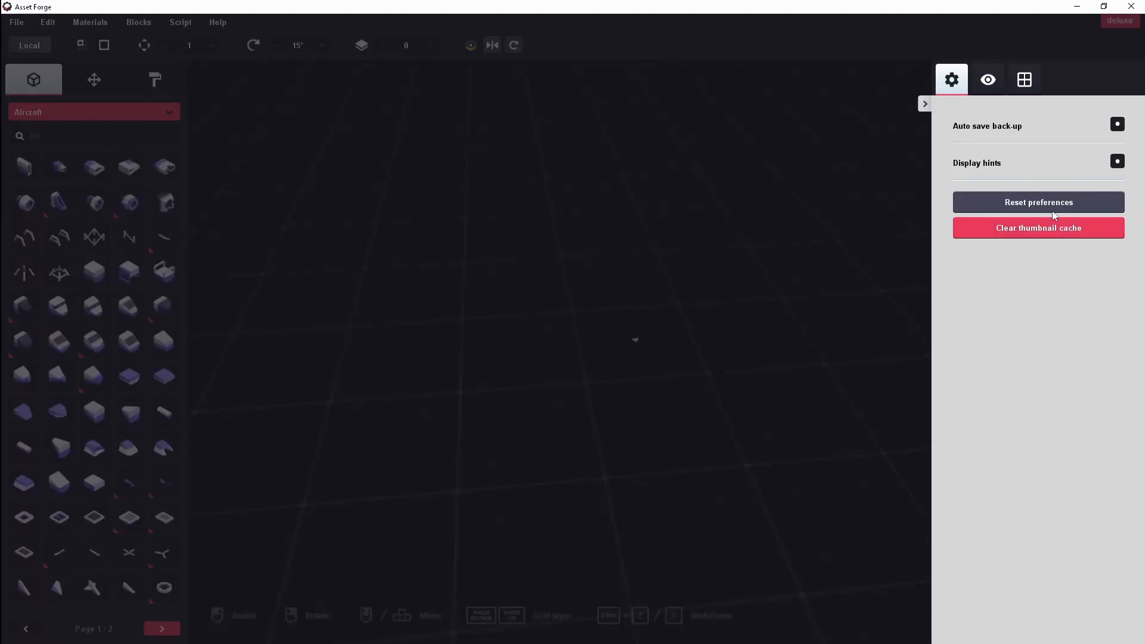
pyautogui.click(987, 79)
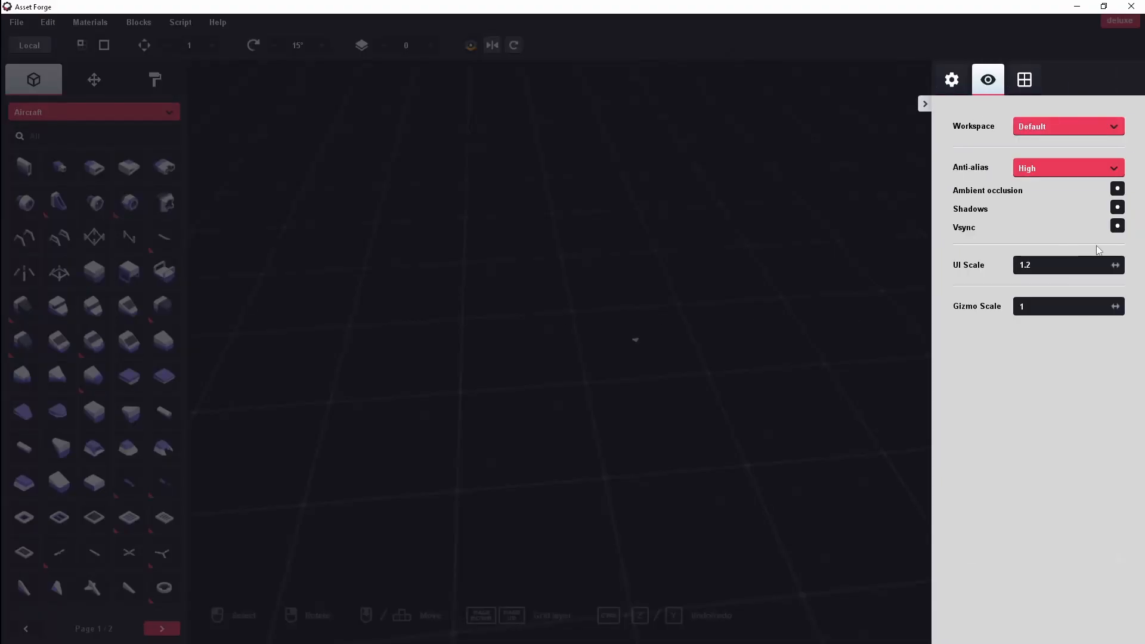
pyautogui.moveTo(1116, 266)
pyautogui.mouseDown()
pyautogui.moveTo(1096, 266)
pyautogui.moveTo(1075, 332)
pyautogui.moveTo(1043, 252)
pyautogui.moveTo(1140, 258)
pyautogui.moveTo(1090, 263)
pyautogui.moveTo(1115, 262)
pyautogui.mouseUp()
pyautogui.click(950, 83)
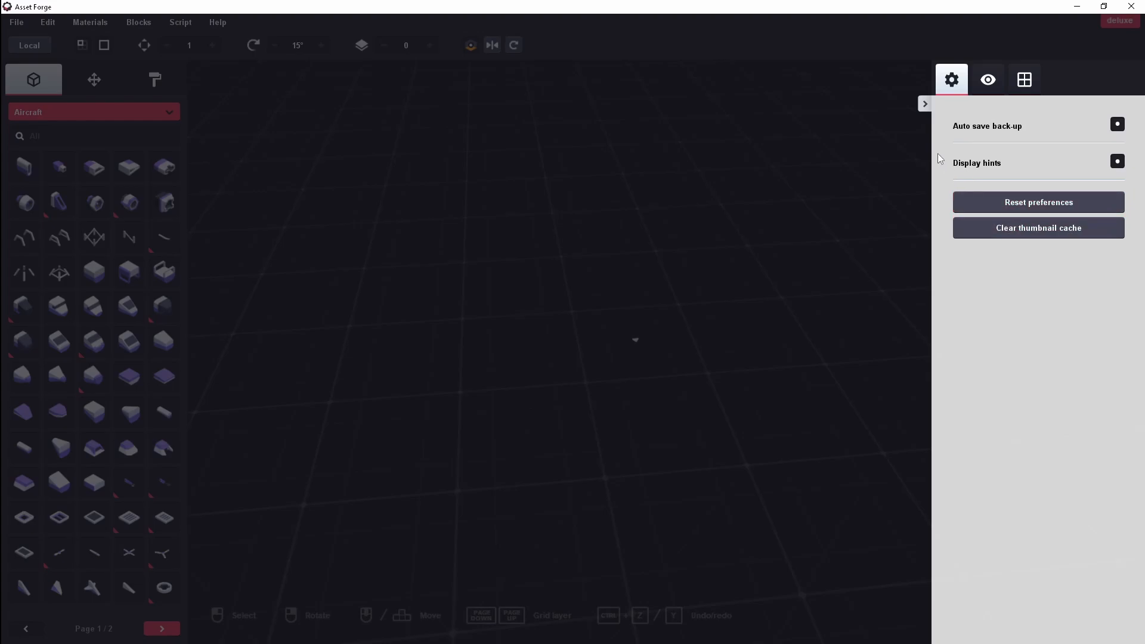
pyautogui.click(1023, 79)
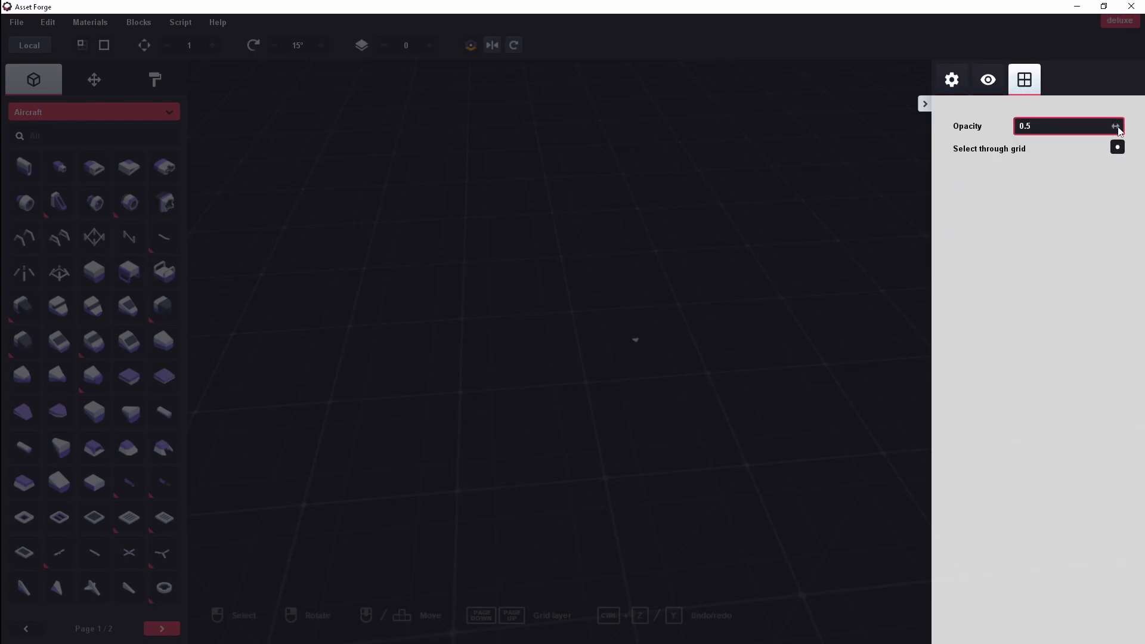
pyautogui.click(988, 83)
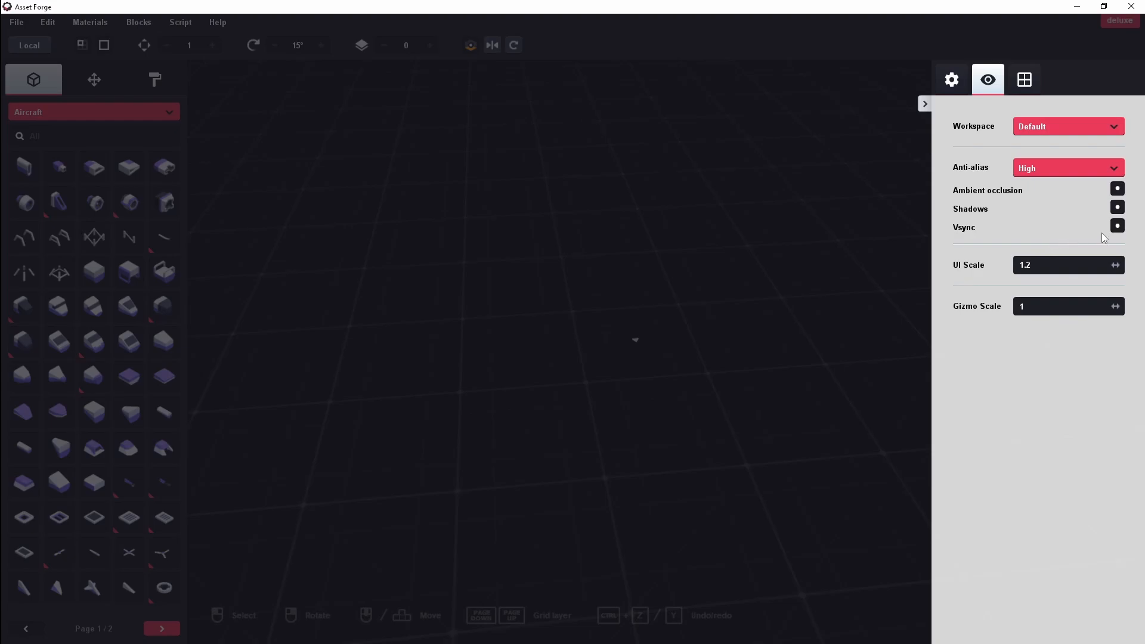
# - Try out the Sky (sunset), Space, Sky and Light workspace backgrounds
pyautogui.click(1068, 126)
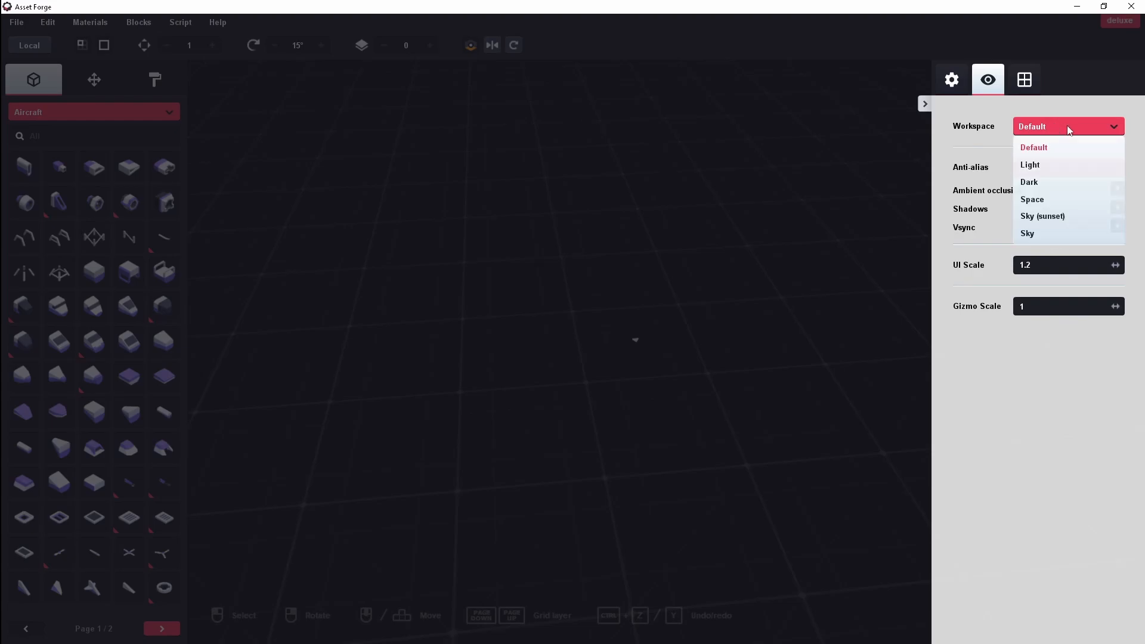
pyautogui.click(1053, 216)
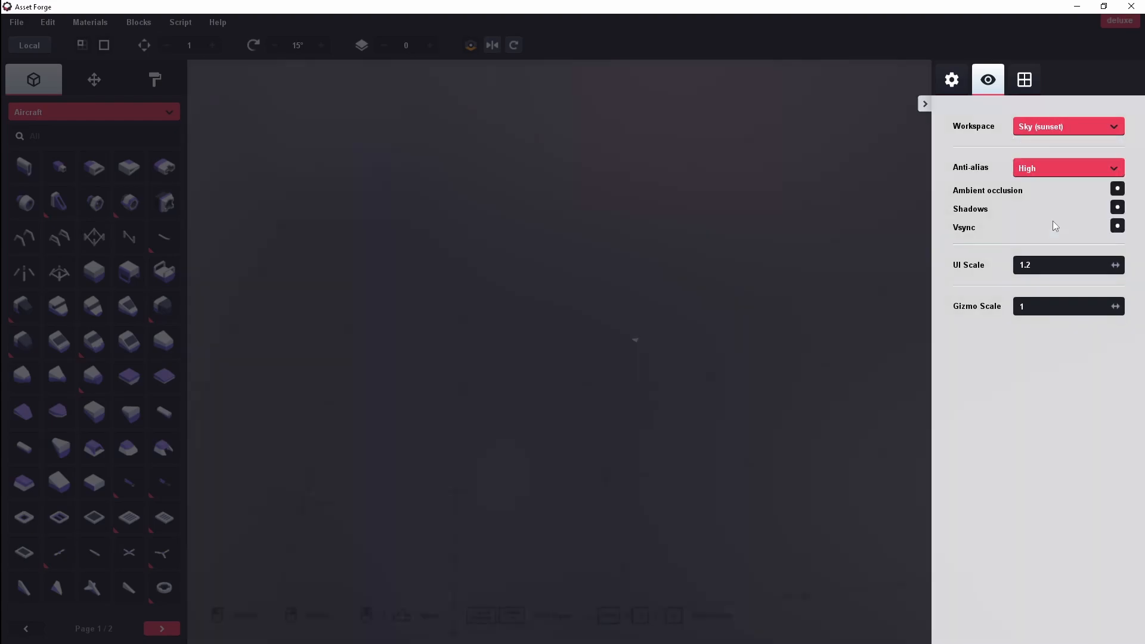
pyautogui.click(1073, 127)
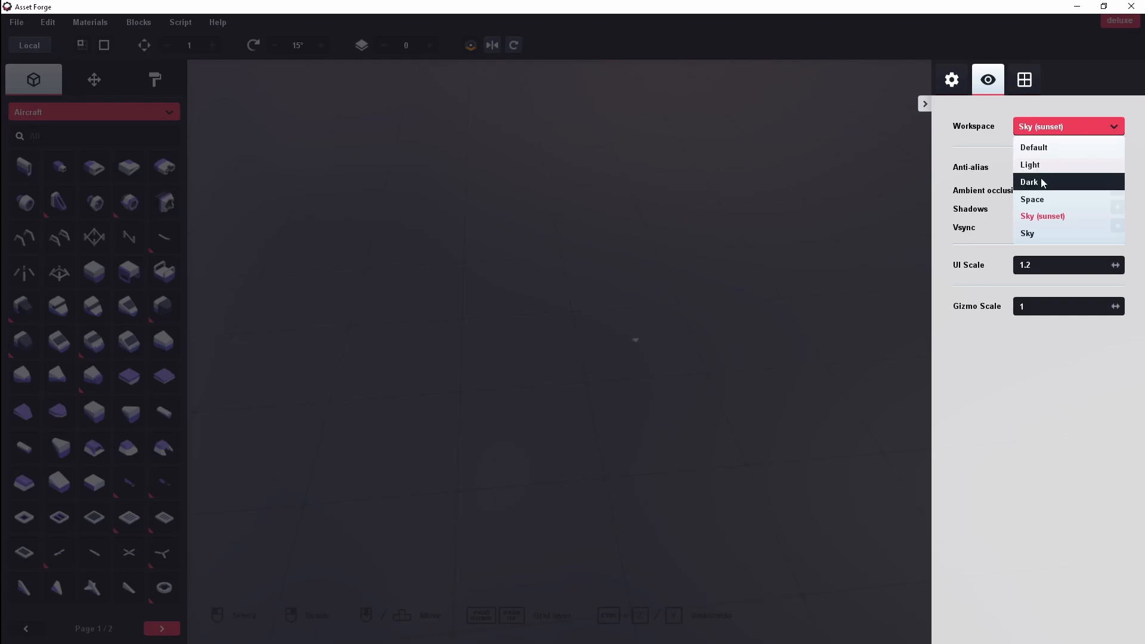
pyautogui.click(1041, 198)
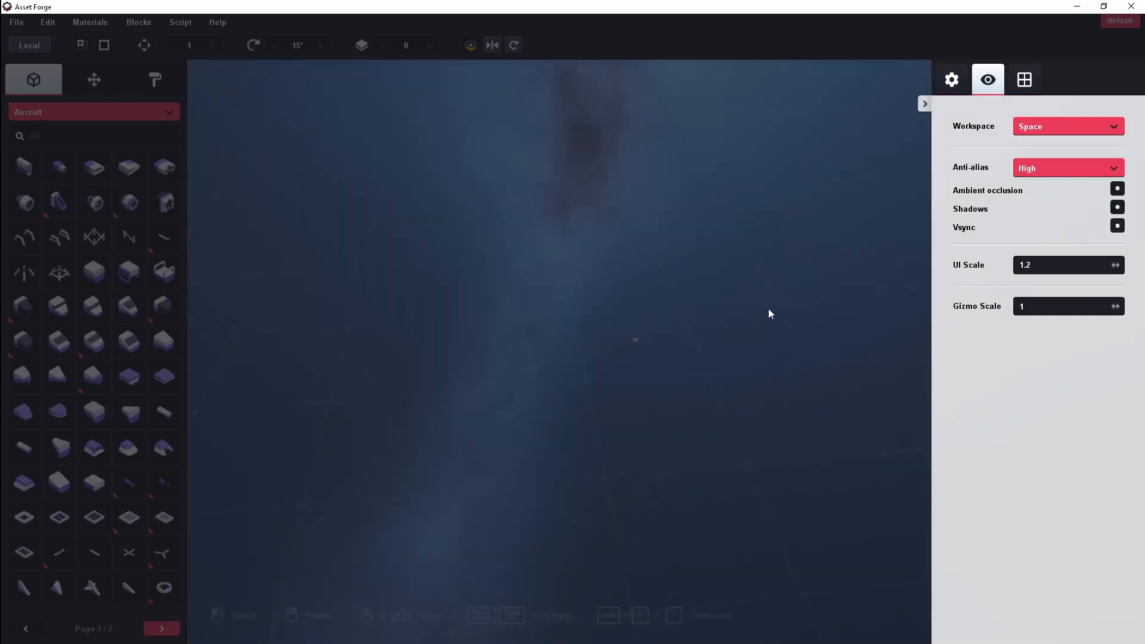
pyautogui.click(1082, 128)
pyautogui.click(1043, 216)
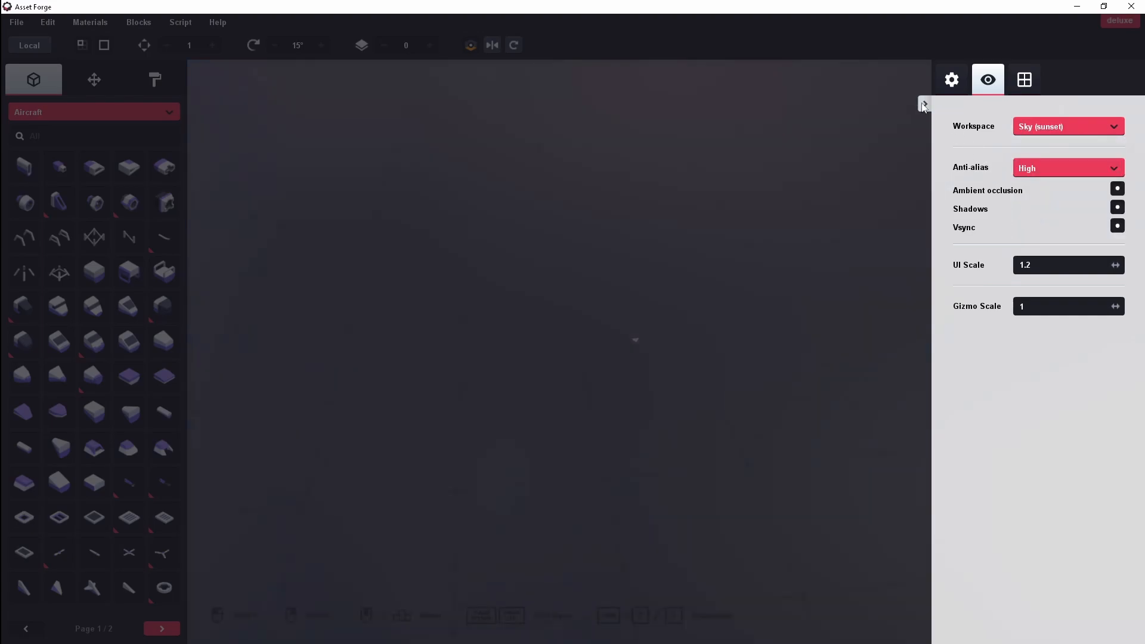
pyautogui.click(1077, 128)
pyautogui.click(1037, 234)
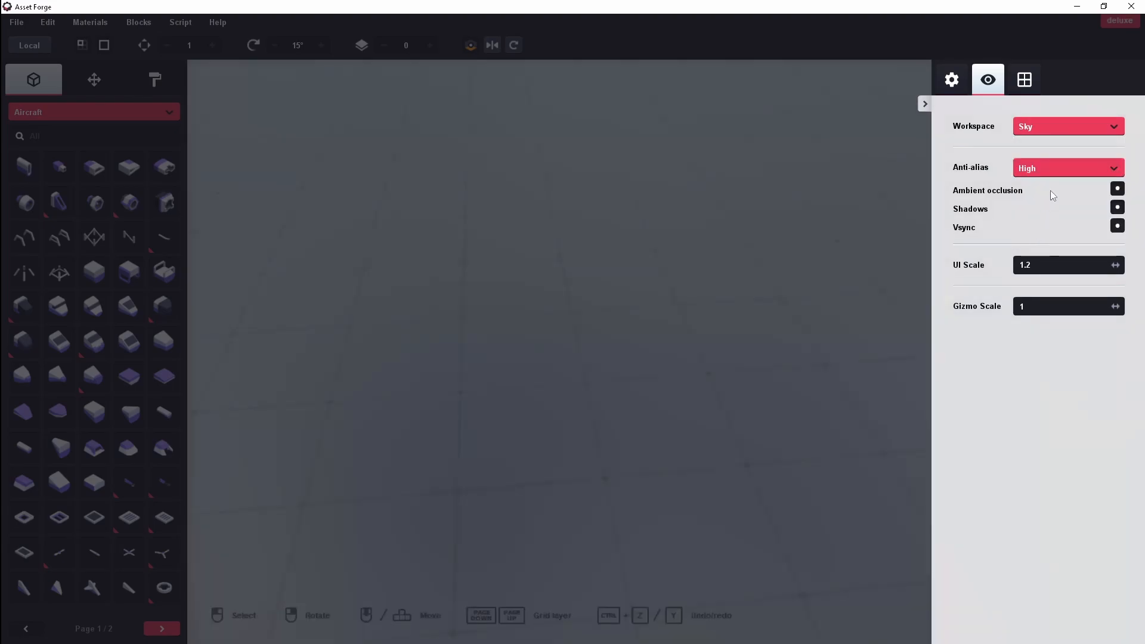
pyautogui.click(1077, 127)
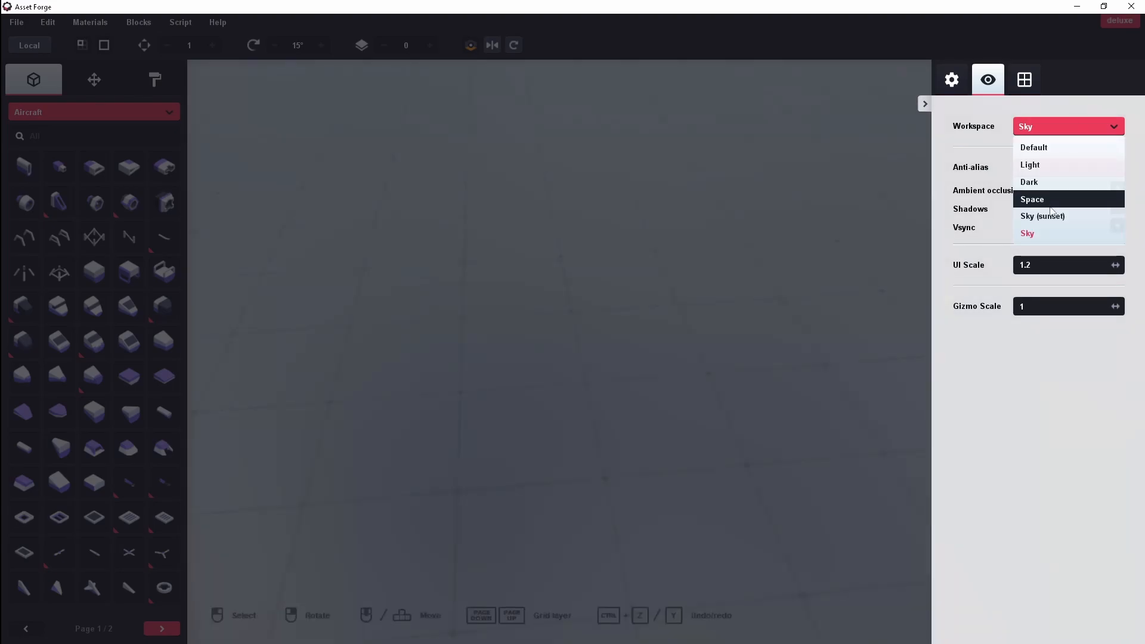
pyautogui.click(1070, 165)
# - Set the workspace background to Sky (sunset) and close the preferences
pyautogui.click(1067, 126)
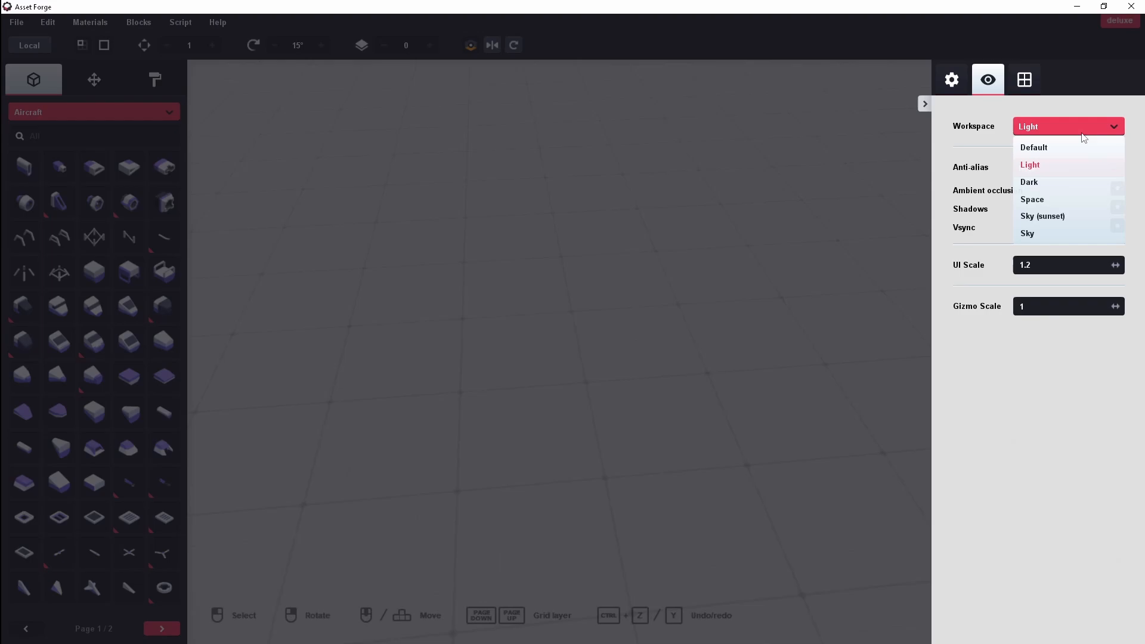
pyautogui.click(1054, 217)
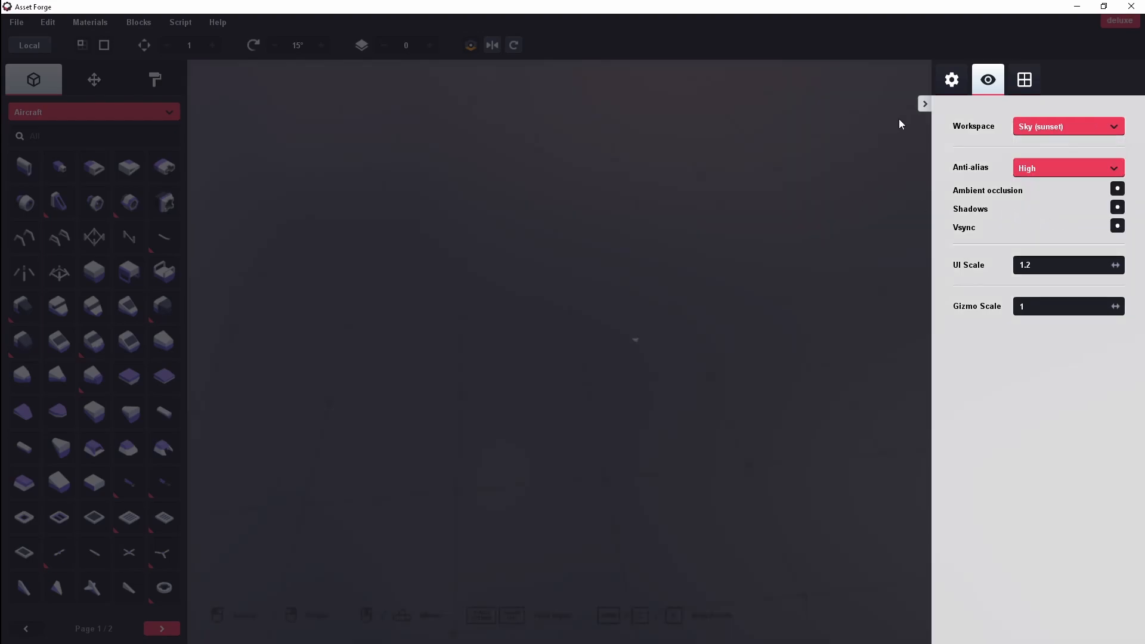
pyautogui.click(924, 103)
# - Place the notched ring block from the Aircraft collection on the grid near the center
pyautogui.moveTo(773, 262); pyautogui.dragTo(815, 258, button='right')
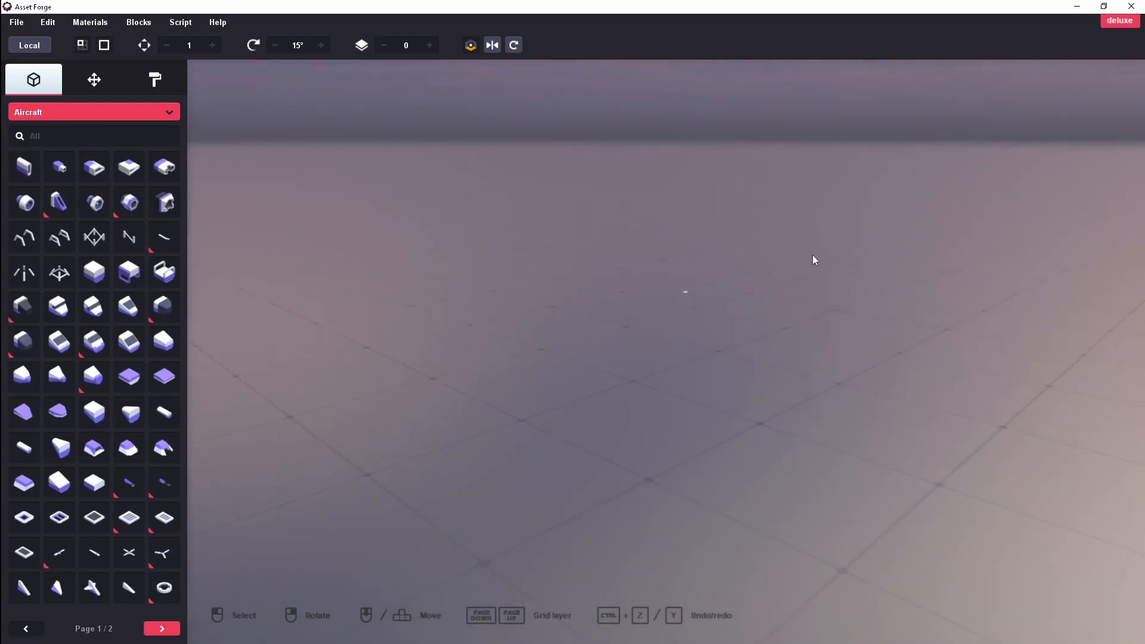
pyautogui.moveTo(833, 334); pyautogui.dragTo(756, 376, button='right')
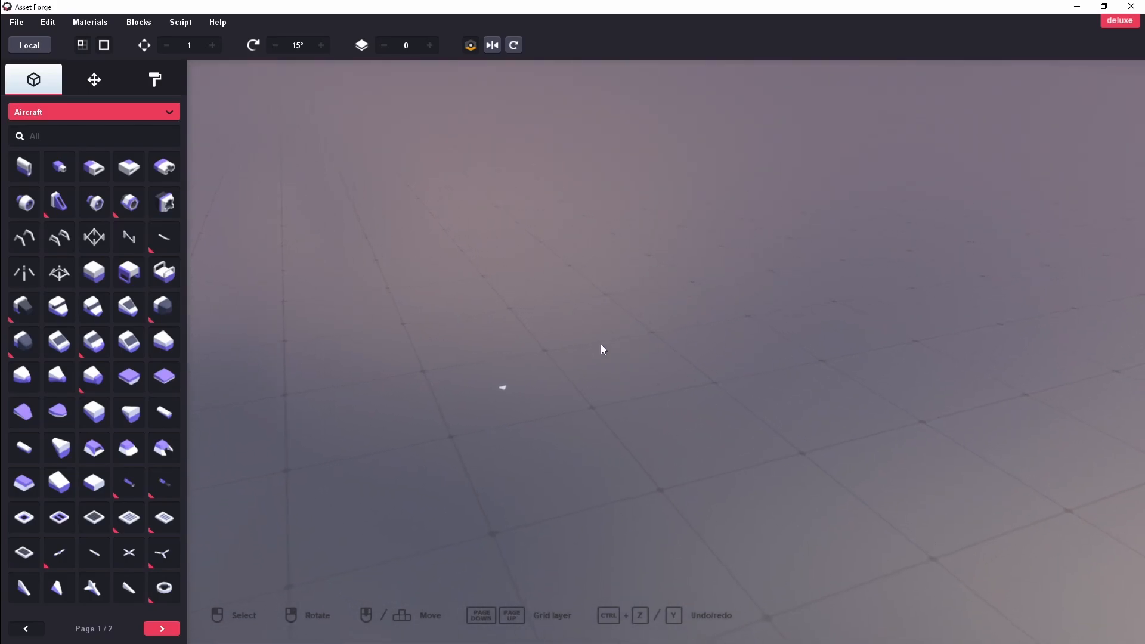
pyautogui.moveTo(601, 349); pyautogui.dragTo(679, 350, button='right')
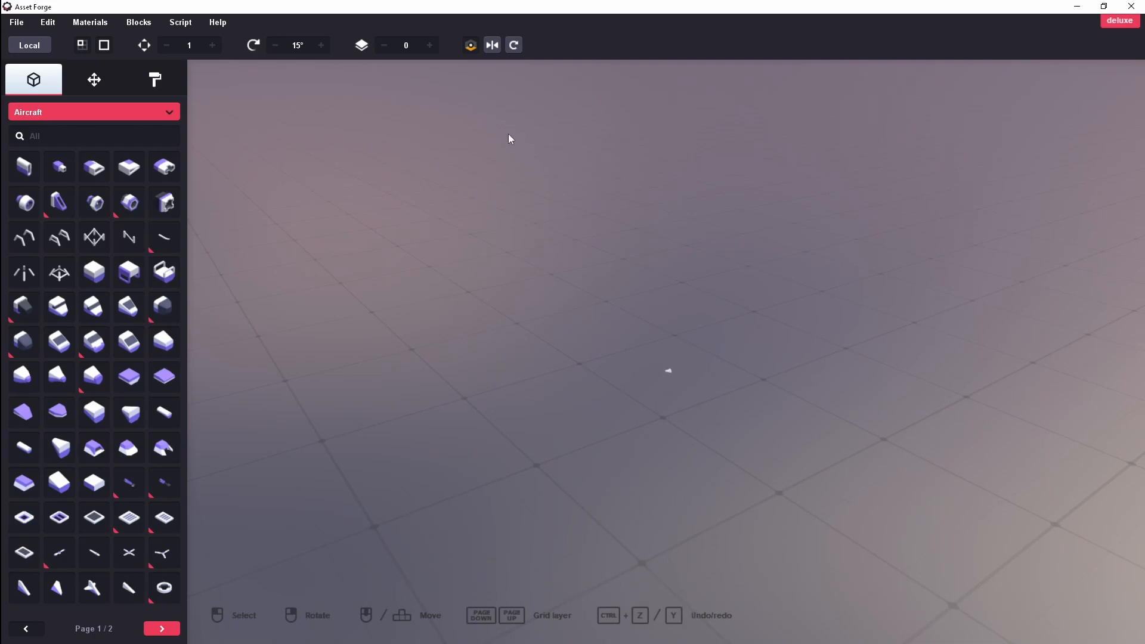
pyautogui.moveTo(659, 209); pyautogui.dragTo(574, 235, button='right')
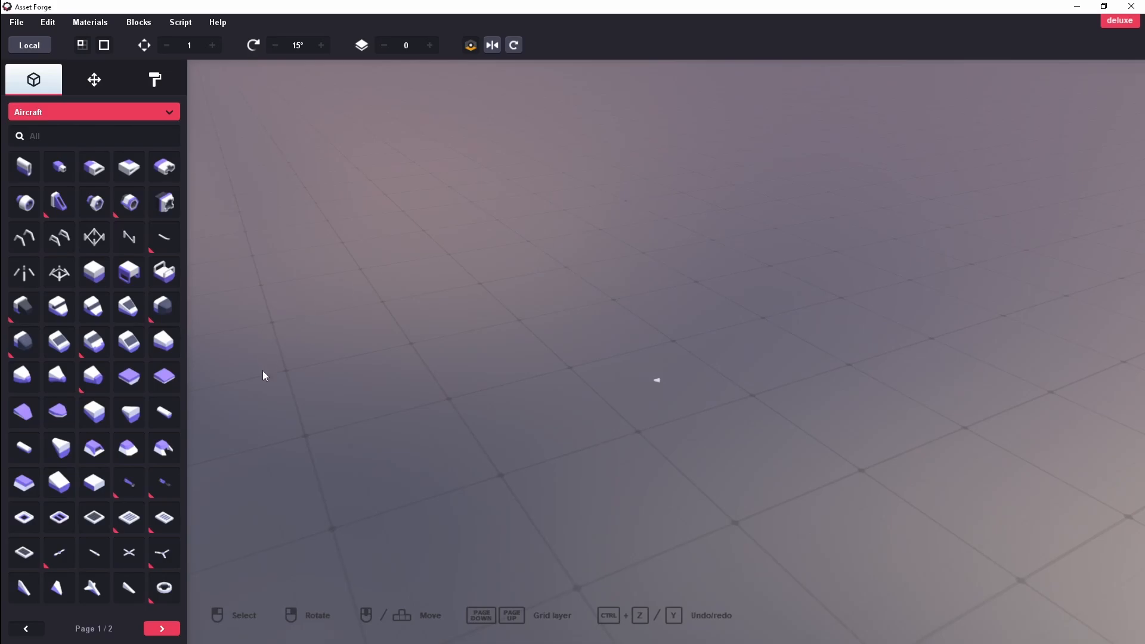
pyautogui.moveTo(163, 587); pyautogui.dragTo(645, 371)
pyautogui.moveTo(543, 410); pyautogui.dragTo(603, 428, button='right')
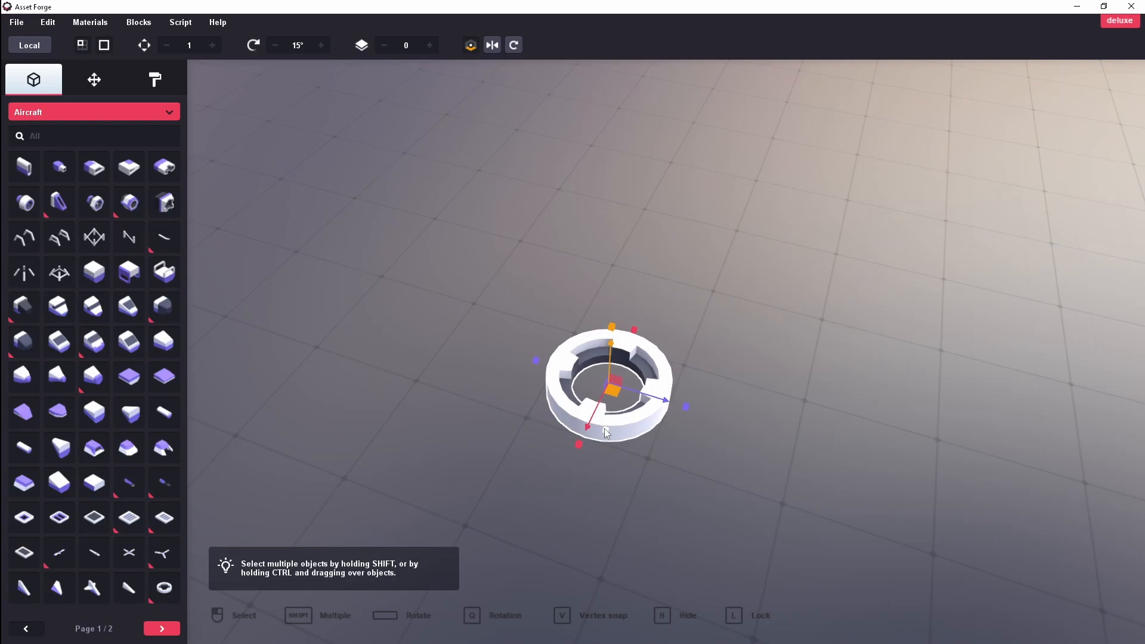
# - Switch the rotation axis and rotate the ring block so that it stands upright on its rim
pyautogui.moveTo(584, 388); pyautogui.dragTo(723, 386, button='right')
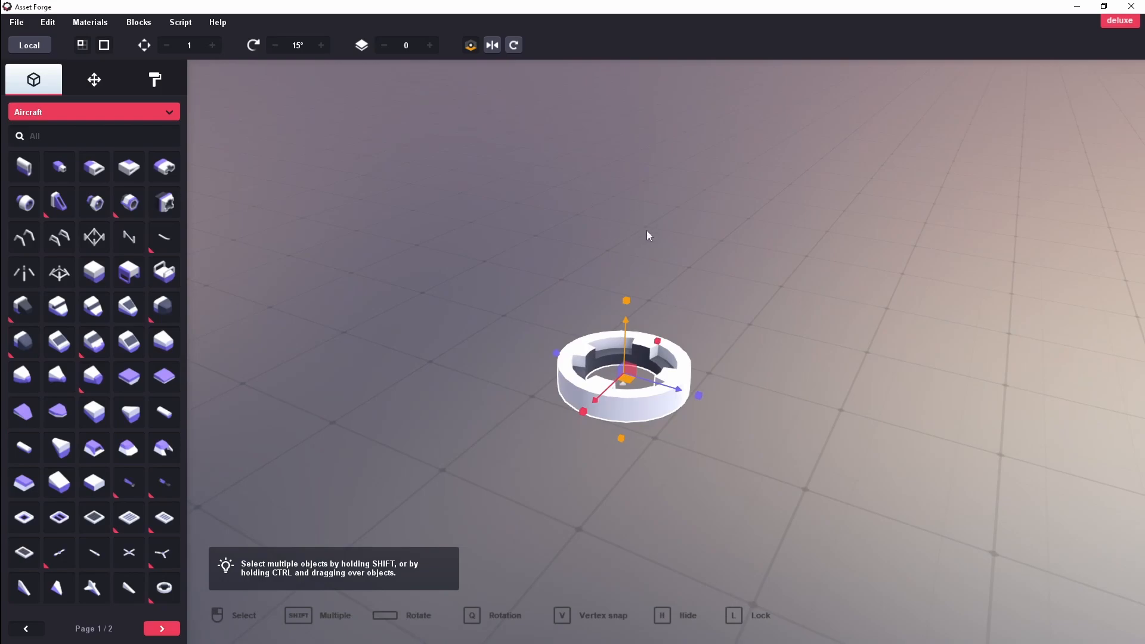
pyautogui.moveTo(709, 364); pyautogui.dragTo(690, 342, button='right')
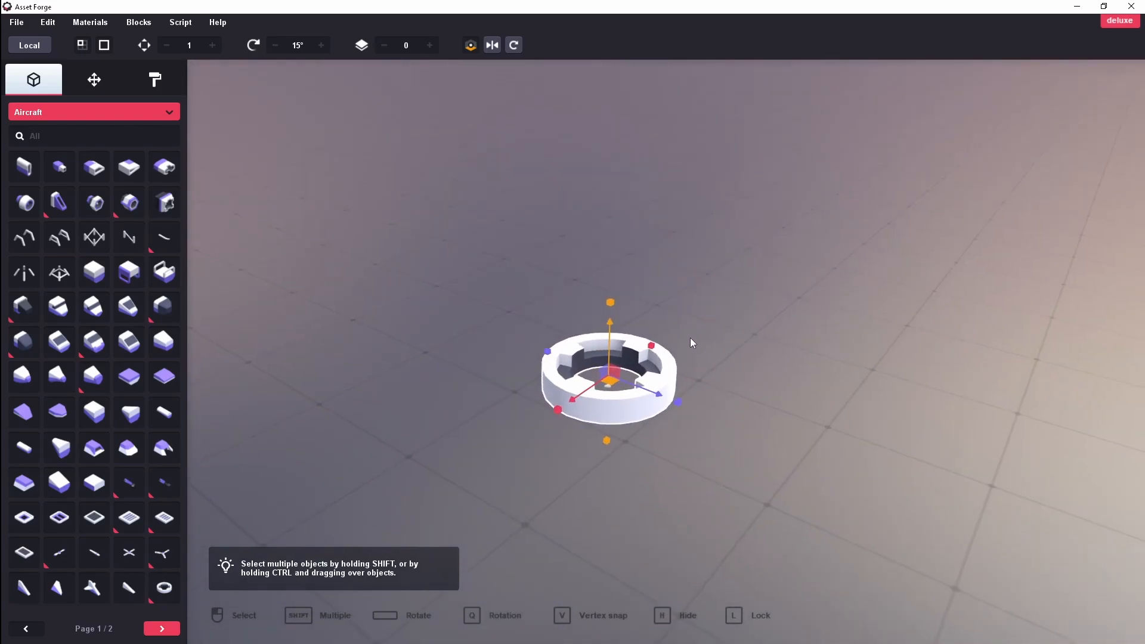
pyautogui.click(469, 46)
pyautogui.click(514, 48)
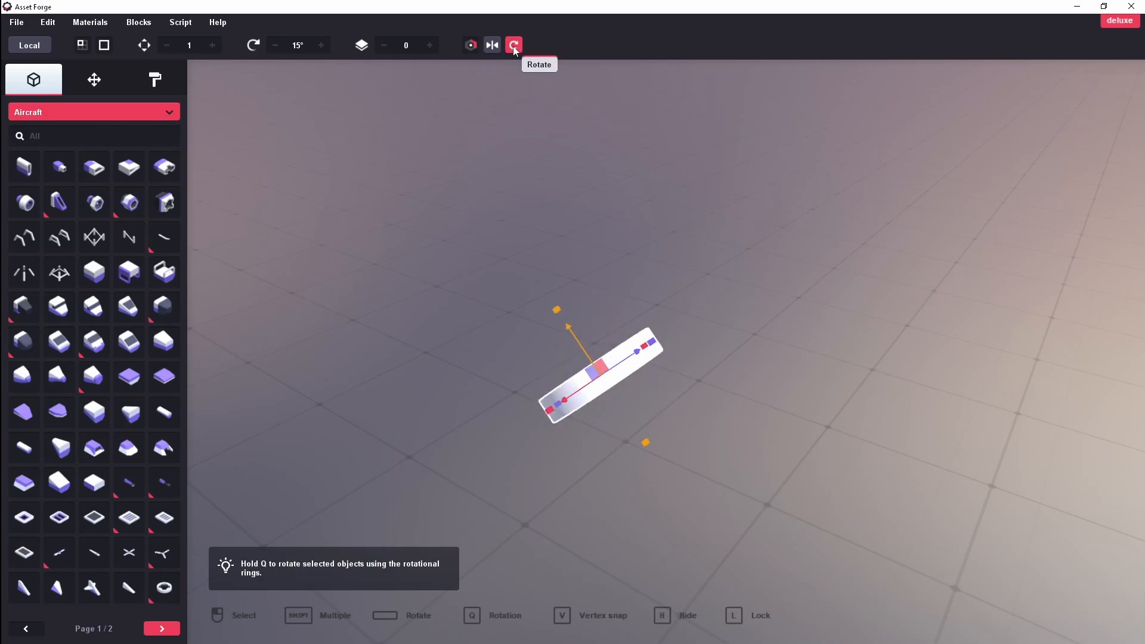
pyautogui.click(514, 46)
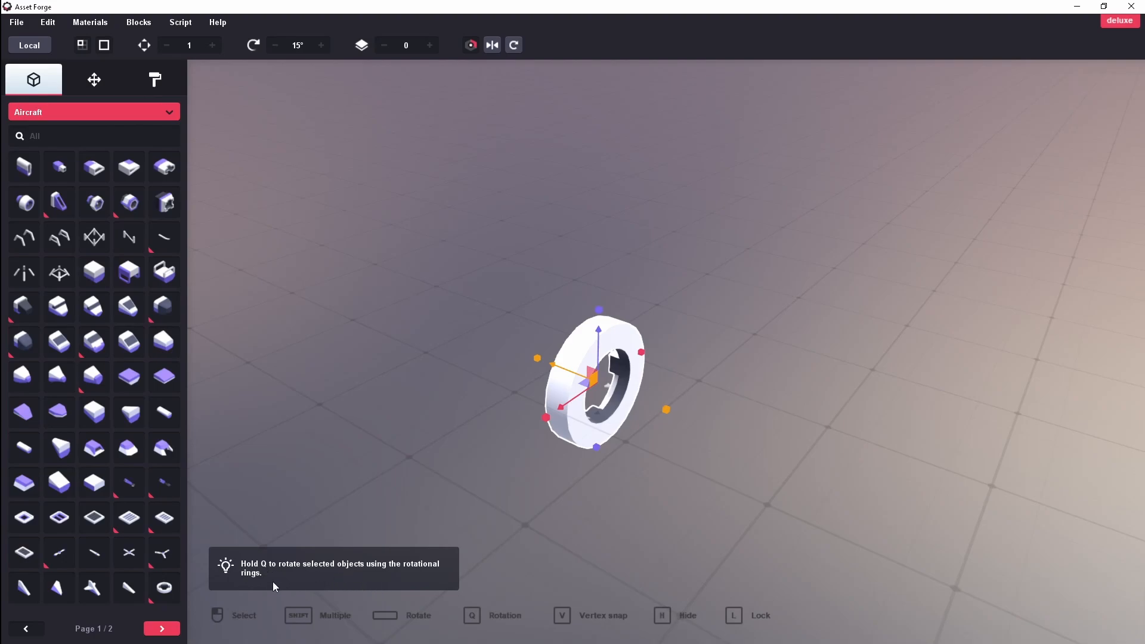
pyautogui.press('q')
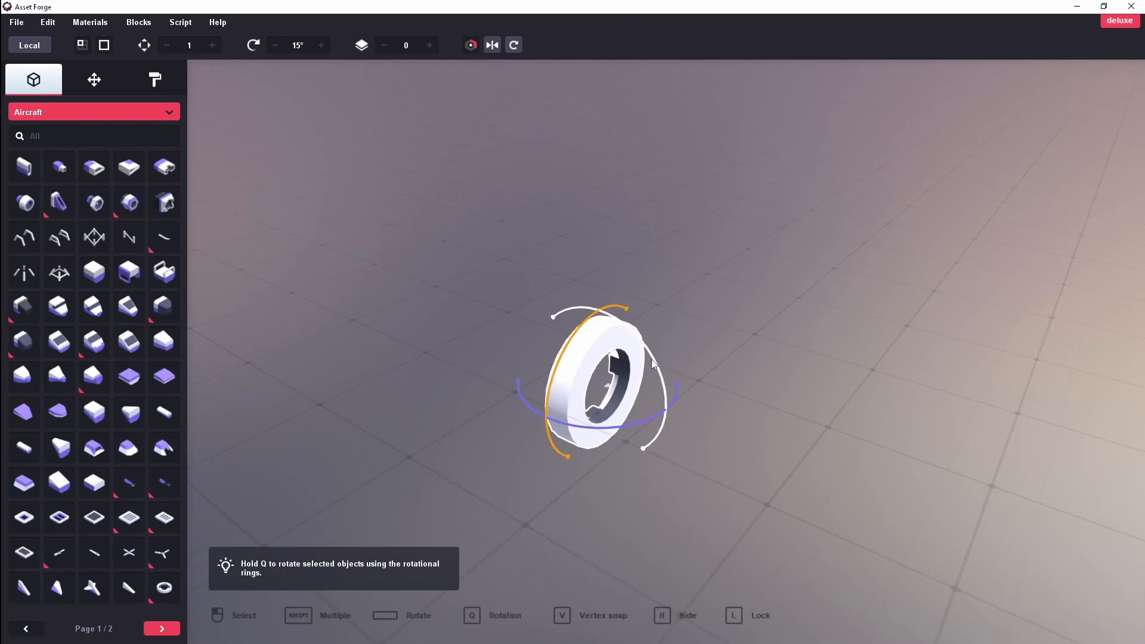
pyautogui.moveTo(645, 352)
pyautogui.mouseDown()
pyautogui.moveTo(667, 381)
pyautogui.moveTo(660, 409)
pyautogui.moveTo(667, 380)
pyautogui.moveTo(684, 441)
pyautogui.moveTo(644, 346)
pyautogui.moveTo(652, 360)
pyautogui.mouseUp()
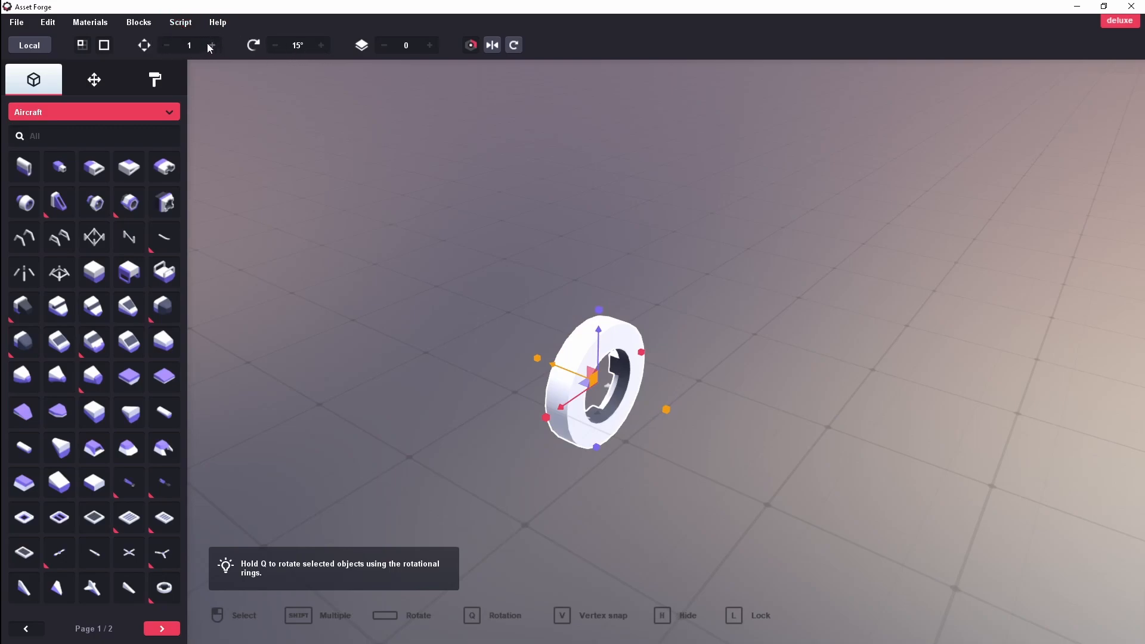
# - Move the upright ring along its own axis, away from the grid's center marker
pyautogui.moveTo(504, 332); pyautogui.dragTo(476, 353, button='middle')
pyautogui.moveTo(476, 353); pyautogui.dragTo(765, 306, button='right')
pyautogui.moveTo(765, 307); pyautogui.dragTo(637, 357, button='middle')
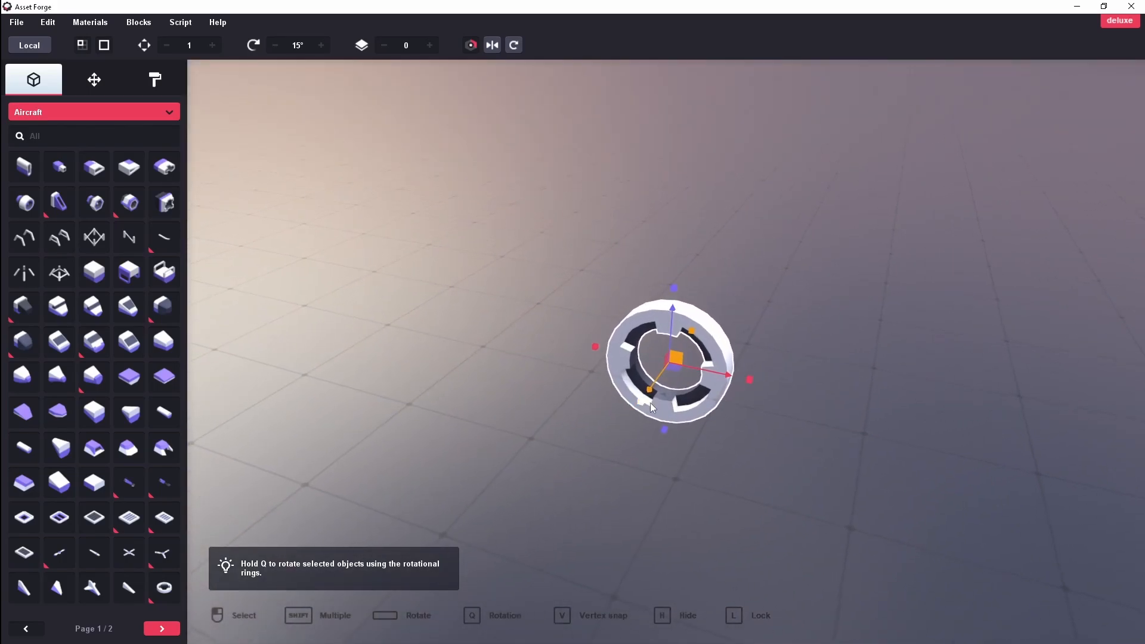
pyautogui.moveTo(750, 381)
pyautogui.mouseDown()
pyautogui.moveTo(867, 396)
pyautogui.moveTo(745, 379)
pyautogui.mouseUp()
pyautogui.moveTo(831, 406); pyautogui.dragTo(744, 392, button='right')
pyautogui.moveTo(527, 374); pyautogui.dragTo(308, 395)
pyautogui.moveTo(425, 395); pyautogui.dragTo(521, 394, button='right')
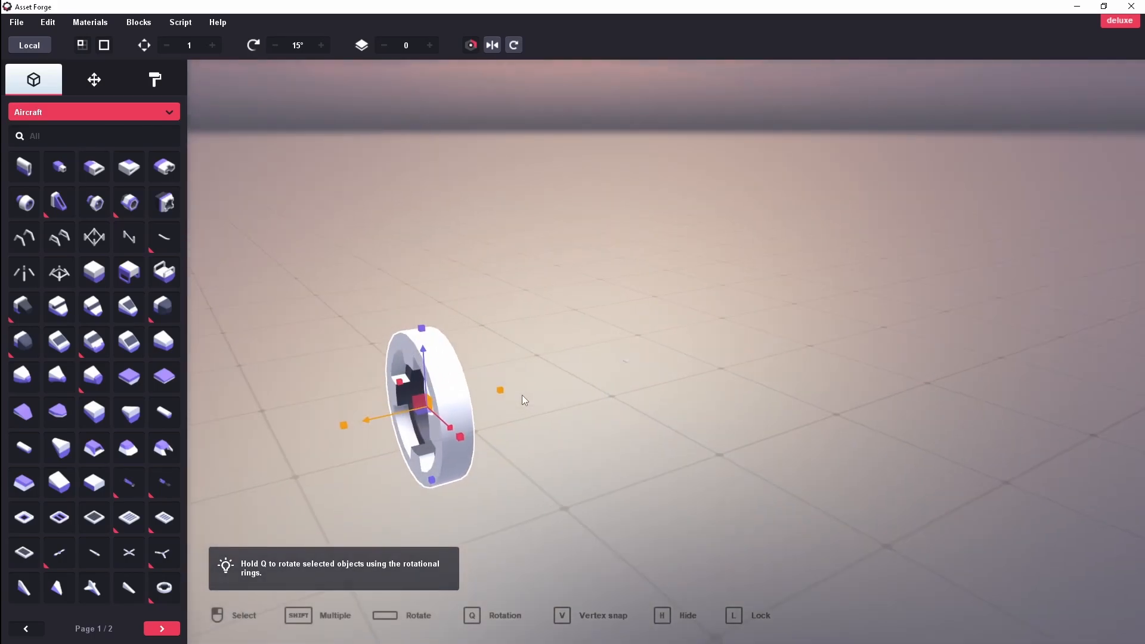
# - Stretch the ring along its own axis to about twice its thickness, forming a wide cylinder
pyautogui.scroll(-2, 536, 419)
pyautogui.moveTo(530, 373); pyautogui.dragTo(383, 409)
pyautogui.moveTo(611, 404)
pyautogui.mouseDown(button='right')
pyautogui.moveTo(560, 439)
pyautogui.moveTo(599, 409)
pyautogui.mouseUp(button='right')
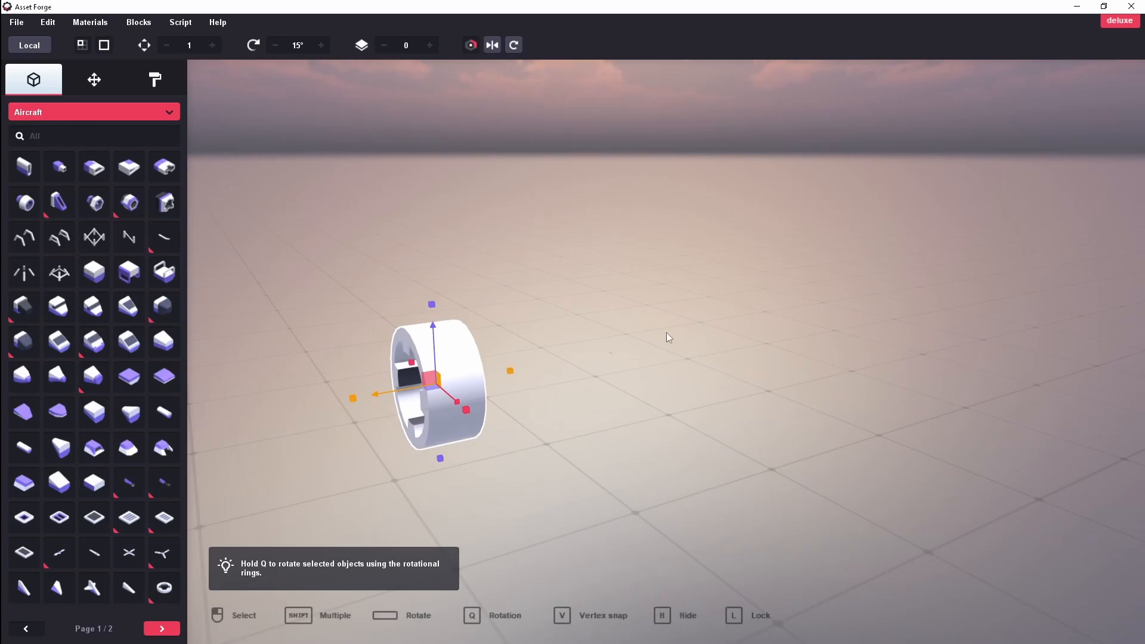
# - Switch the block library from the Aircraft collection to All
pyautogui.moveTo(506, 375); pyautogui.dragTo(644, 384, button='right')
pyautogui.press('a')
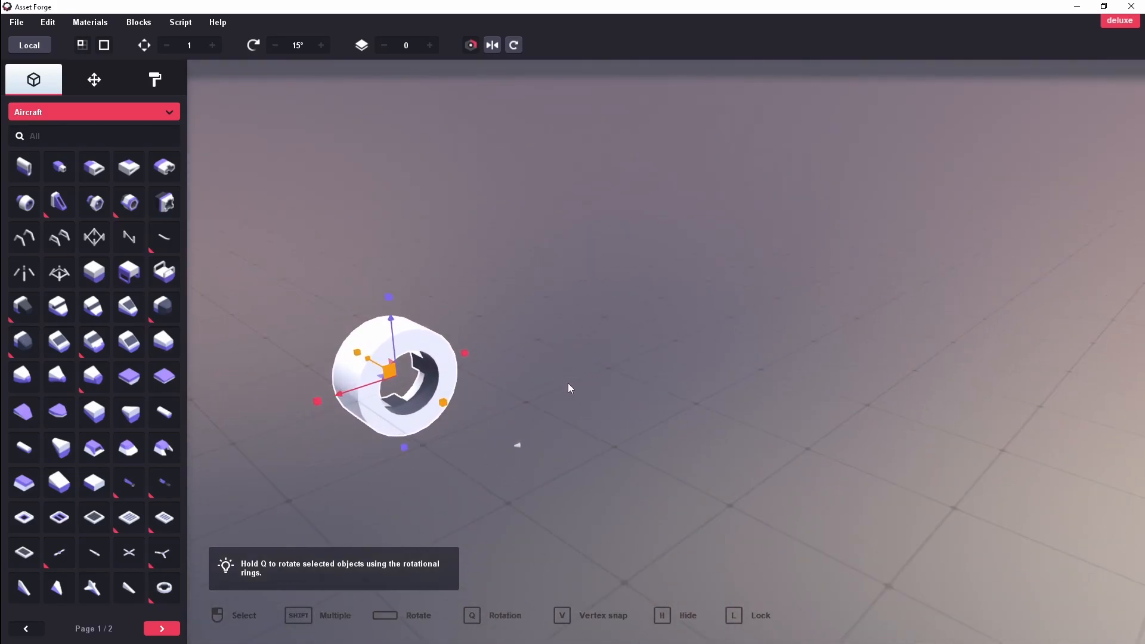
pyautogui.moveTo(537, 414); pyautogui.dragTo(686, 453, button='right')
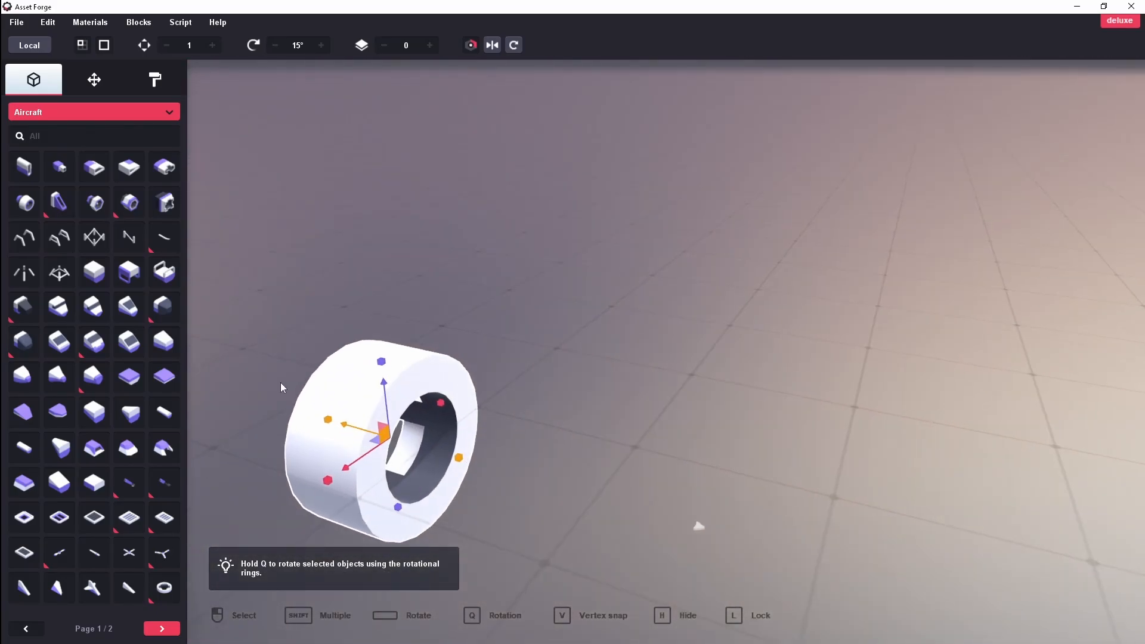
pyautogui.click(158, 627)
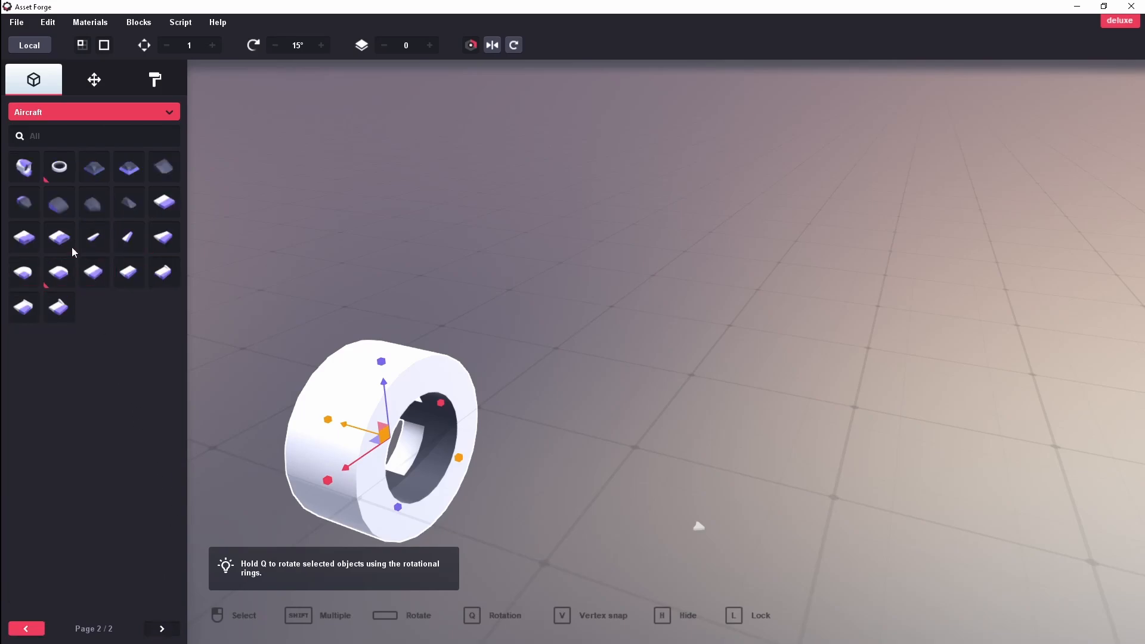
pyautogui.click(115, 113)
pyautogui.click(119, 323)
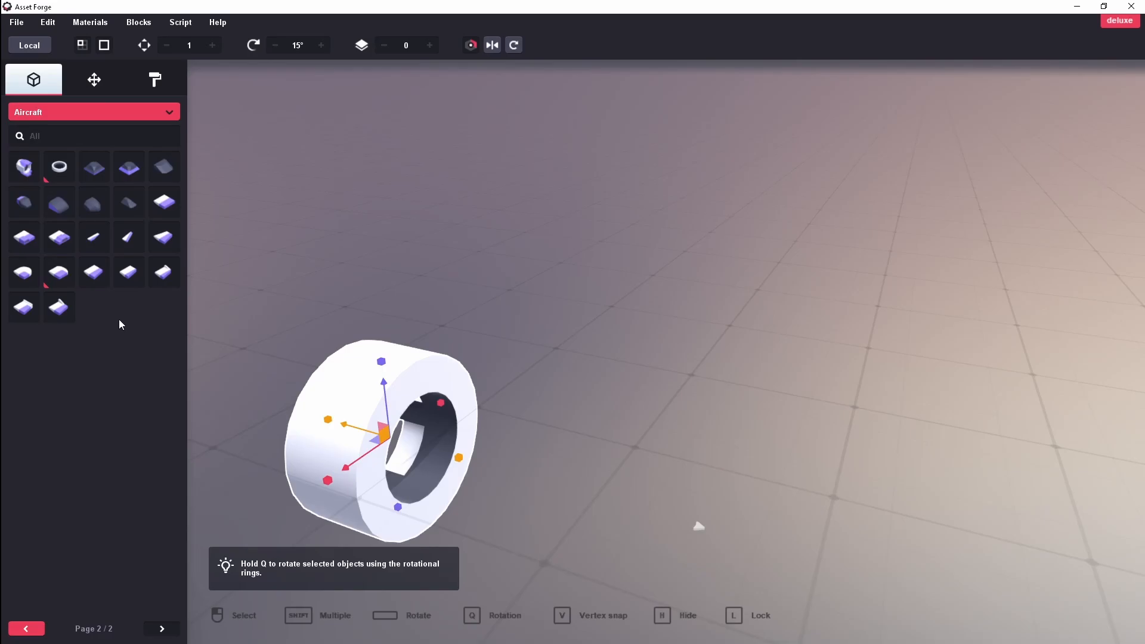
pyautogui.click(115, 115)
pyautogui.click(95, 127)
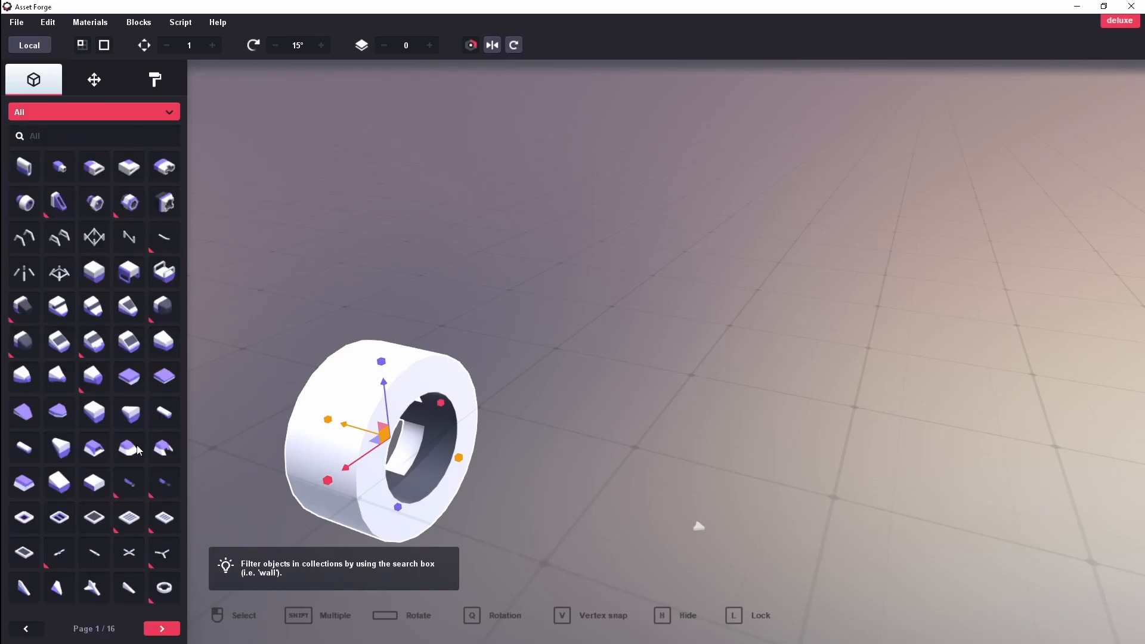
# - Look through the full block library up to page 10 for parts to add to the scene
pyautogui.click(162, 633)
pyautogui.click(162, 633)
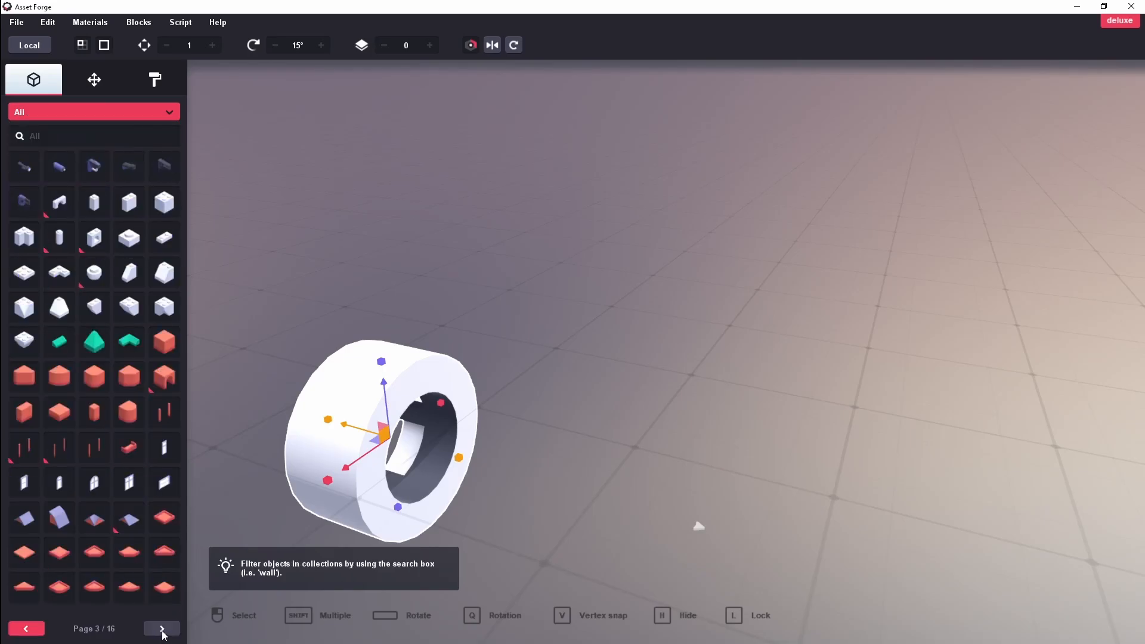
pyautogui.click(166, 635)
pyautogui.click(167, 635)
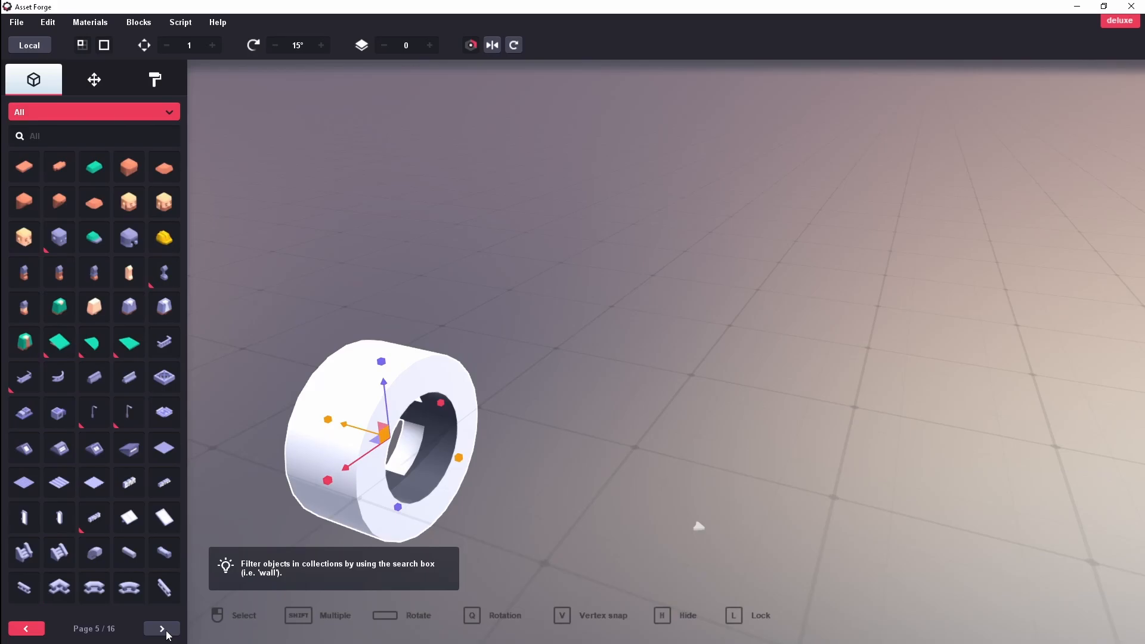
pyautogui.click(168, 636)
pyautogui.click(167, 635)
pyautogui.click(167, 635)
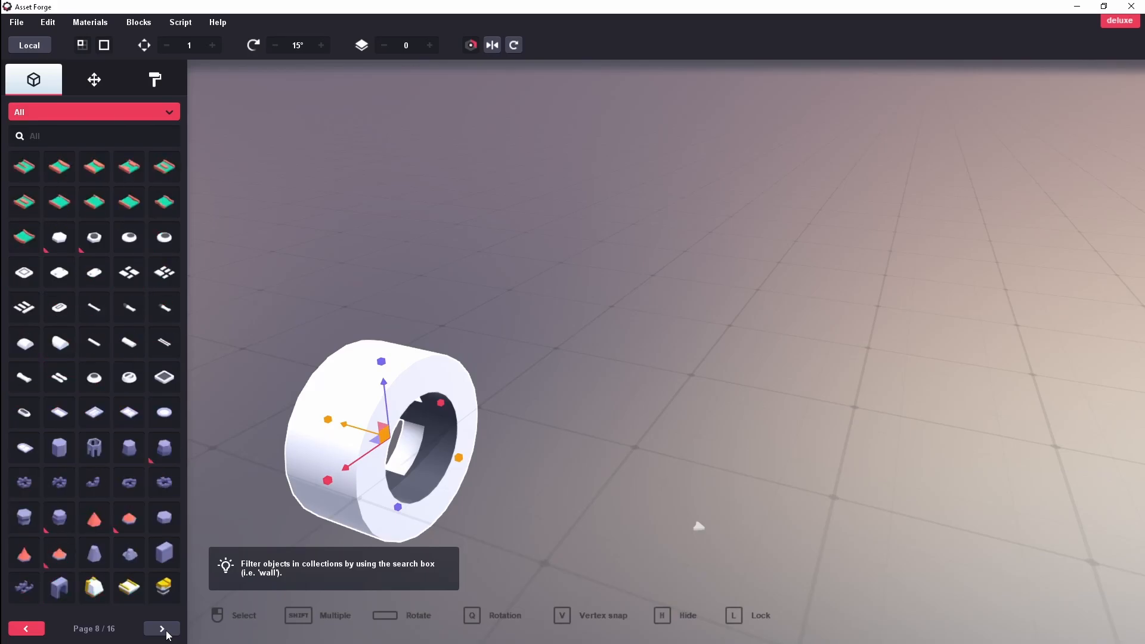
pyautogui.click(167, 635)
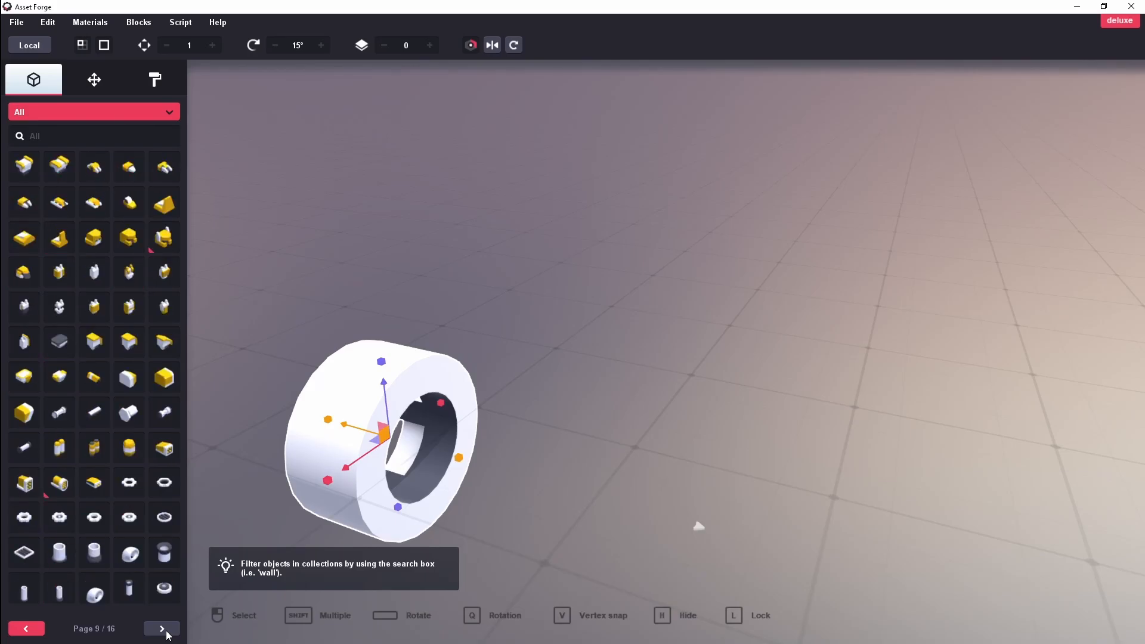
pyautogui.click(167, 635)
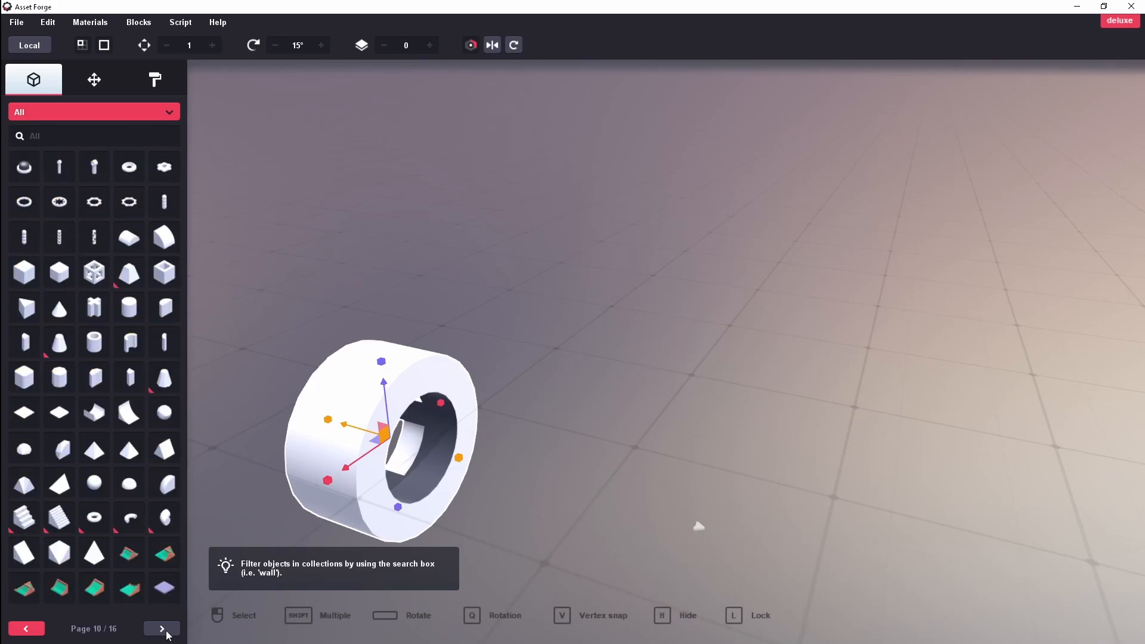
pyautogui.click(110, 48)
pyautogui.click(110, 47)
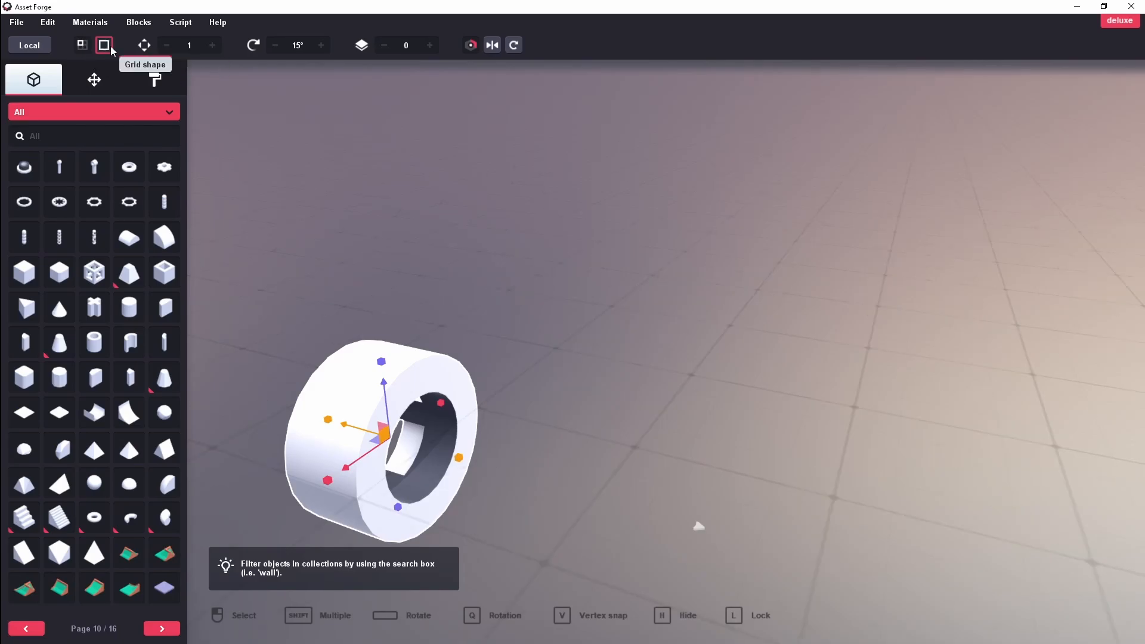
pyautogui.moveTo(232, 212); pyautogui.dragTo(660, 355, button='right')
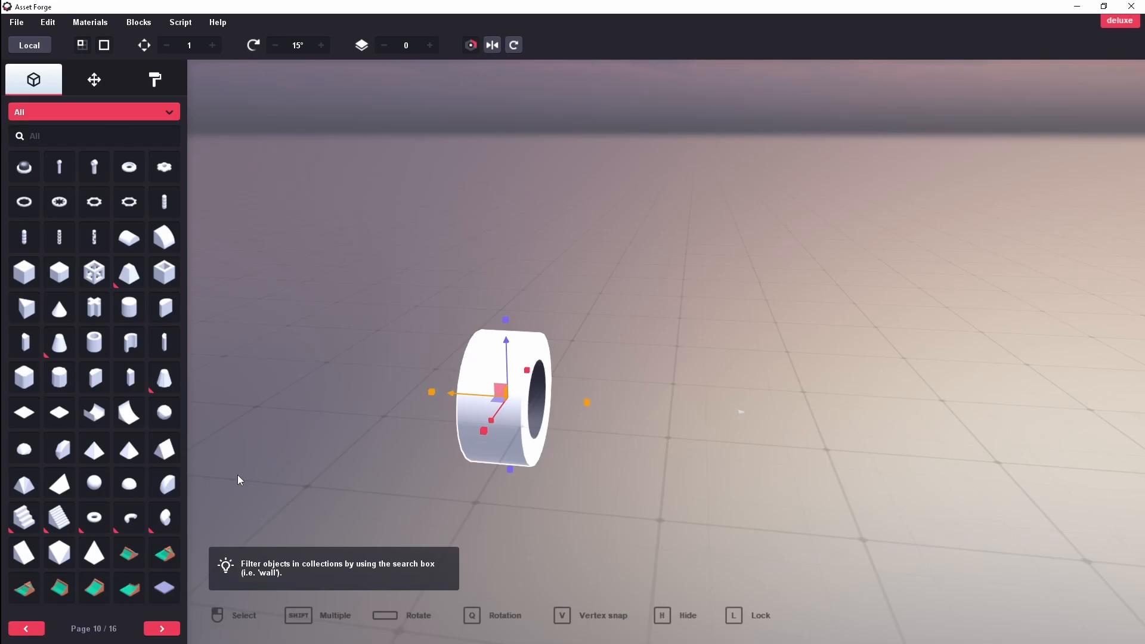
pyautogui.moveTo(649, 436); pyautogui.dragTo(657, 496, button='right')
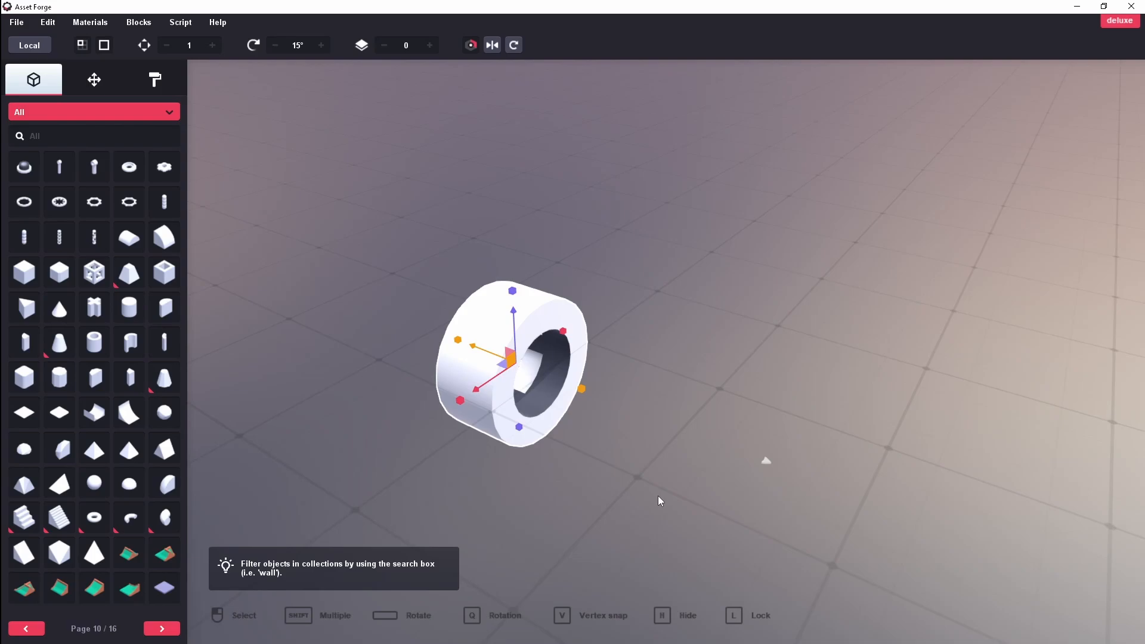
# - Place the dark spool-shaped block with two purple rims from library page 14 on the grid beside the wide ring
pyautogui.click(162, 628)
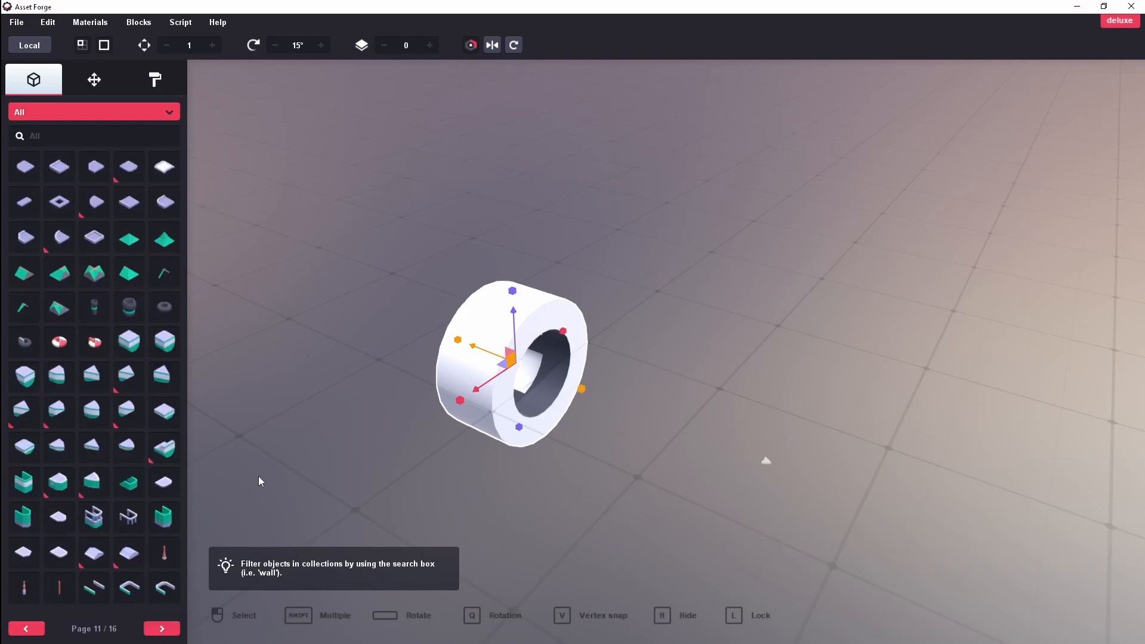
pyautogui.moveTo(894, 435); pyautogui.dragTo(495, 379, button='right')
pyautogui.click(169, 631)
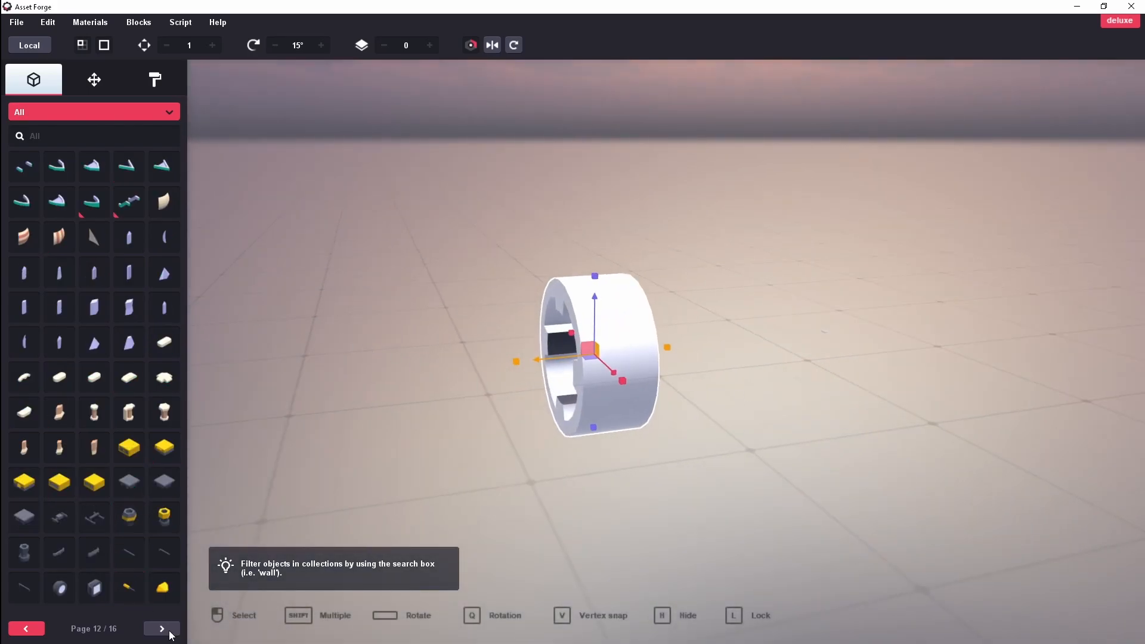
pyautogui.click(169, 633)
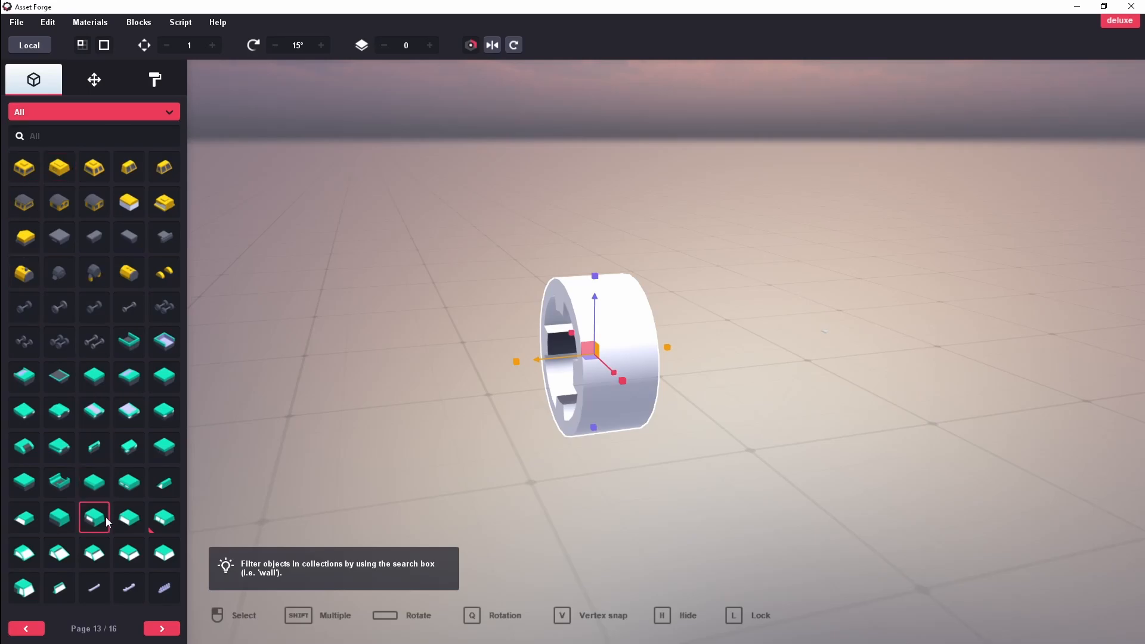
pyautogui.click(175, 633)
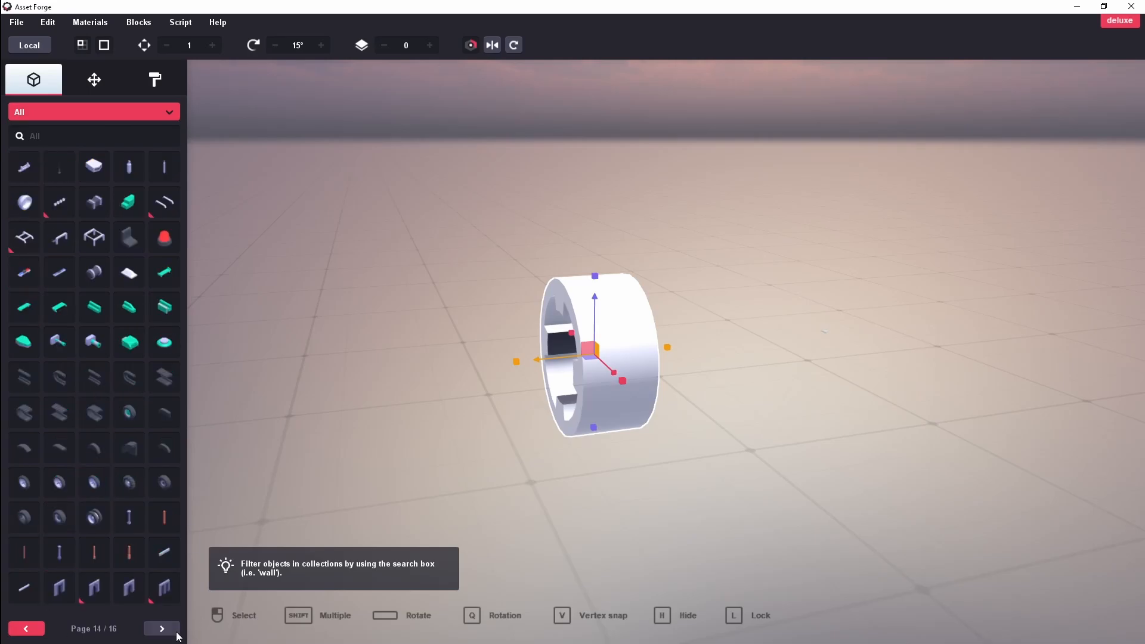
pyautogui.click(171, 632)
pyautogui.click(27, 629)
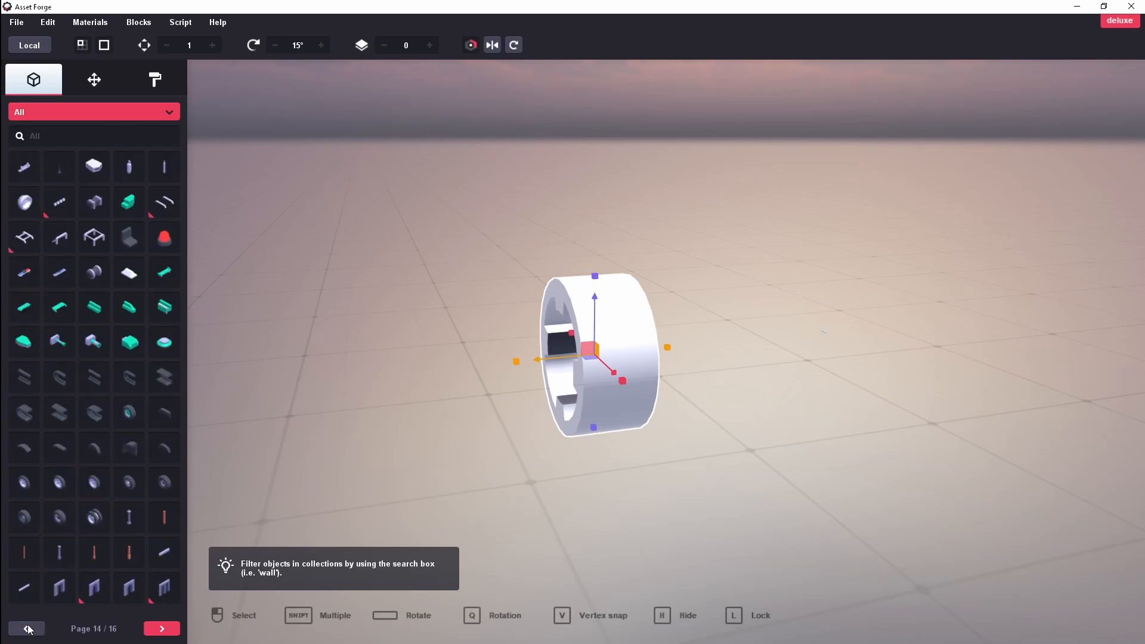
pyautogui.click(94, 273)
pyautogui.moveTo(753, 279); pyautogui.dragTo(702, 349, button='right')
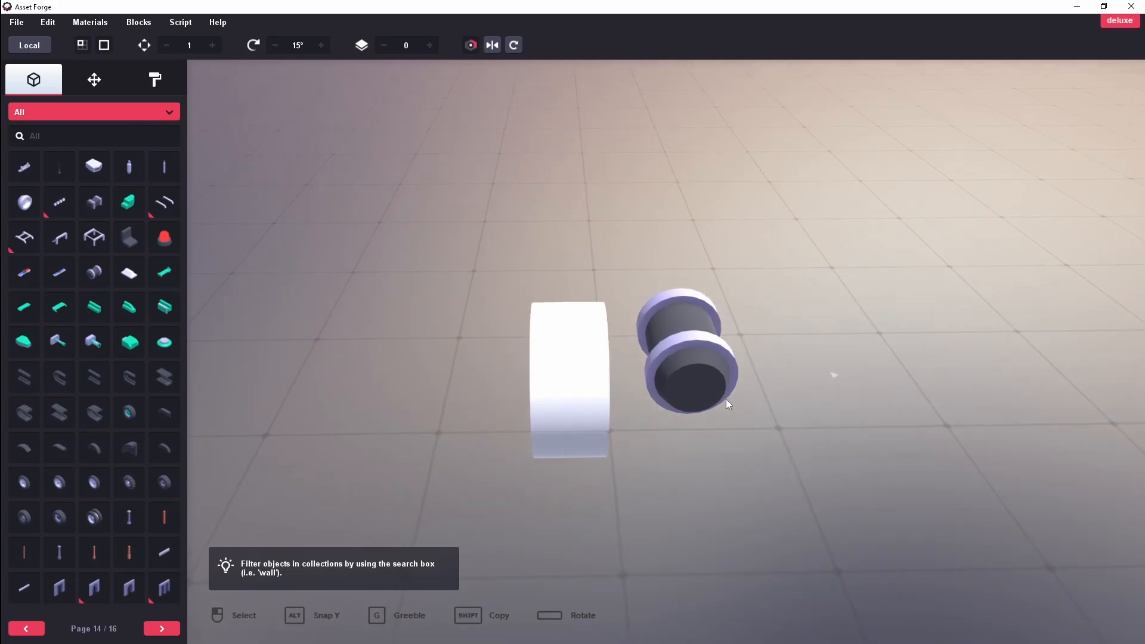
pyautogui.moveTo(716, 390); pyautogui.dragTo(647, 373, button='right')
pyautogui.click(702, 337)
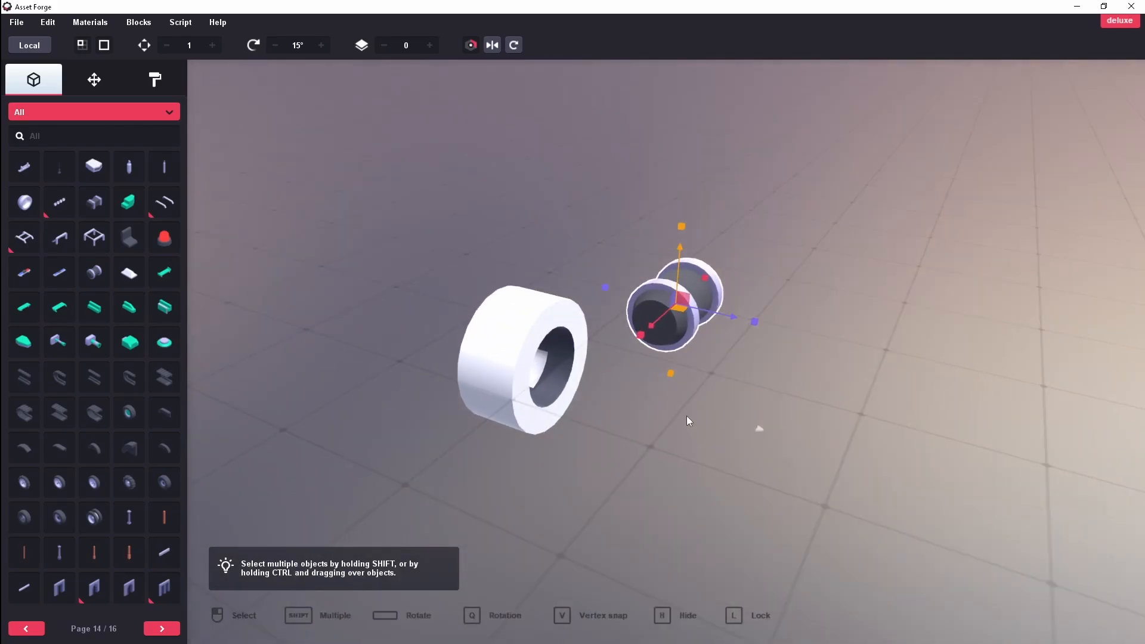
# - Place the white-topped purple block with the pointed end from library page 14 at the grid's center marker
pyautogui.moveTo(685, 416); pyautogui.dragTo(742, 434, button='right')
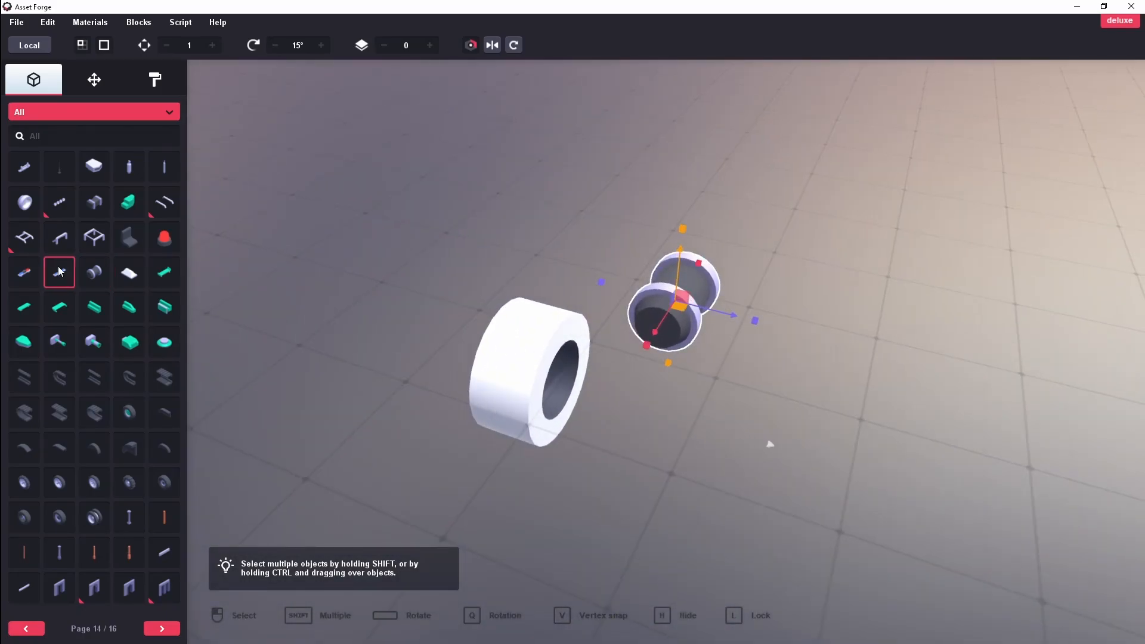
pyautogui.click(94, 166)
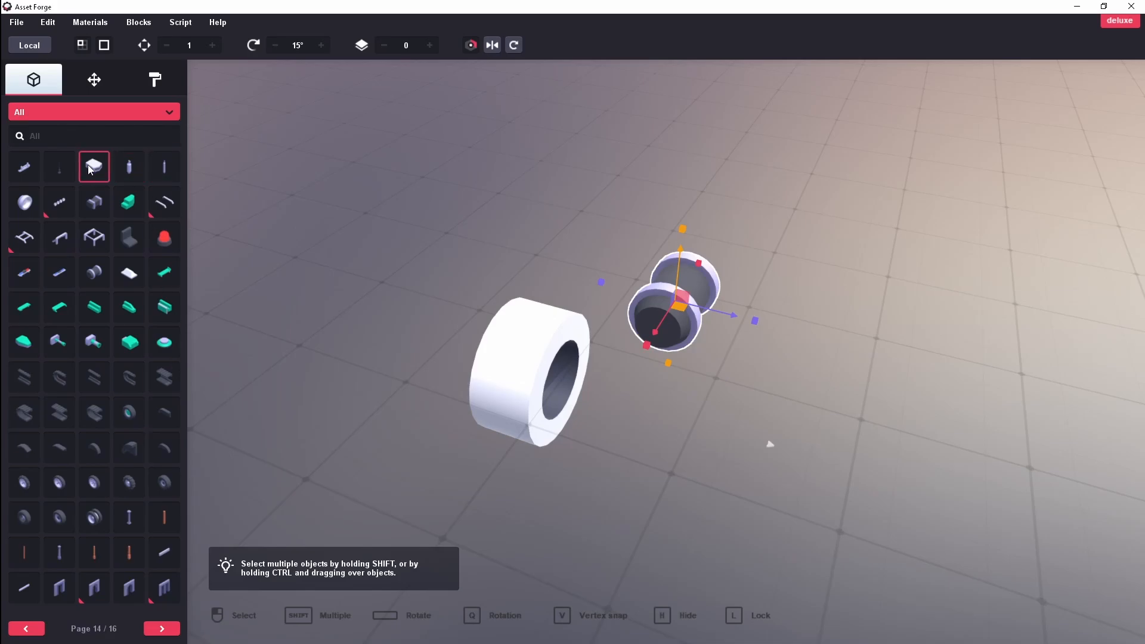
pyautogui.click(788, 443)
pyautogui.moveTo(789, 442); pyautogui.dragTo(876, 370, button='right')
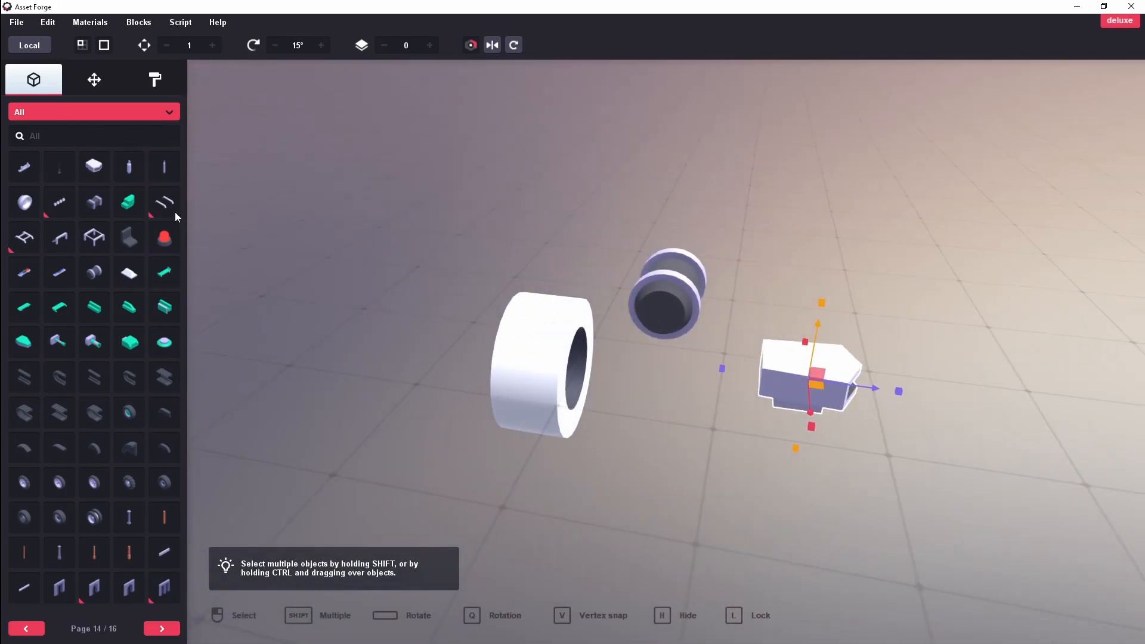
pyautogui.click(138, 108)
pyautogui.click(129, 447)
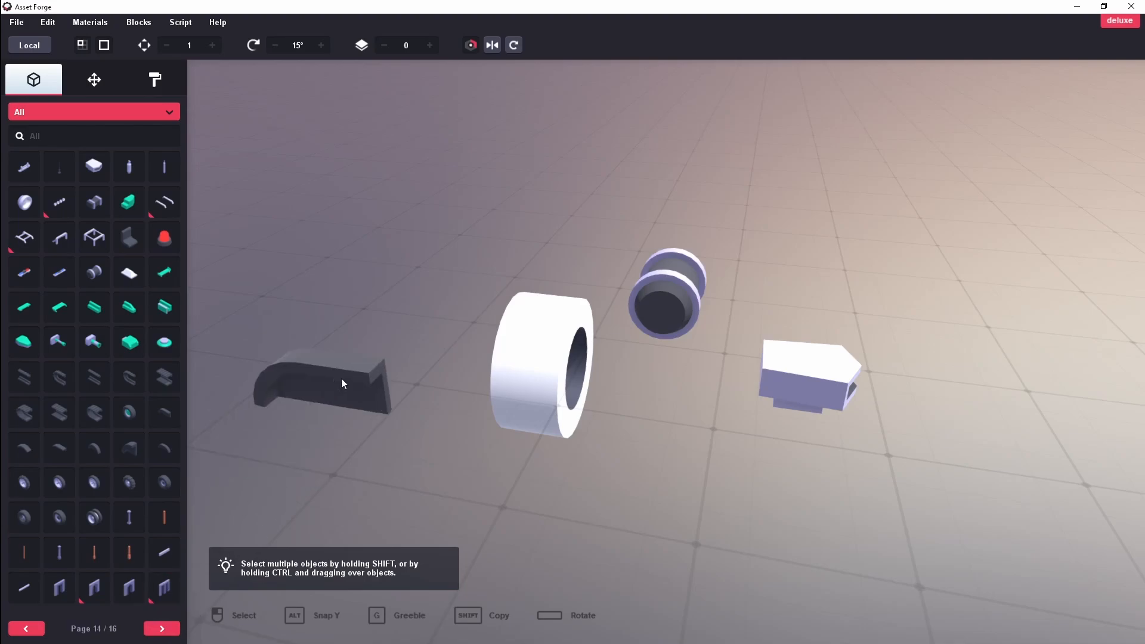
pyautogui.click(369, 347)
pyautogui.press('Delete')
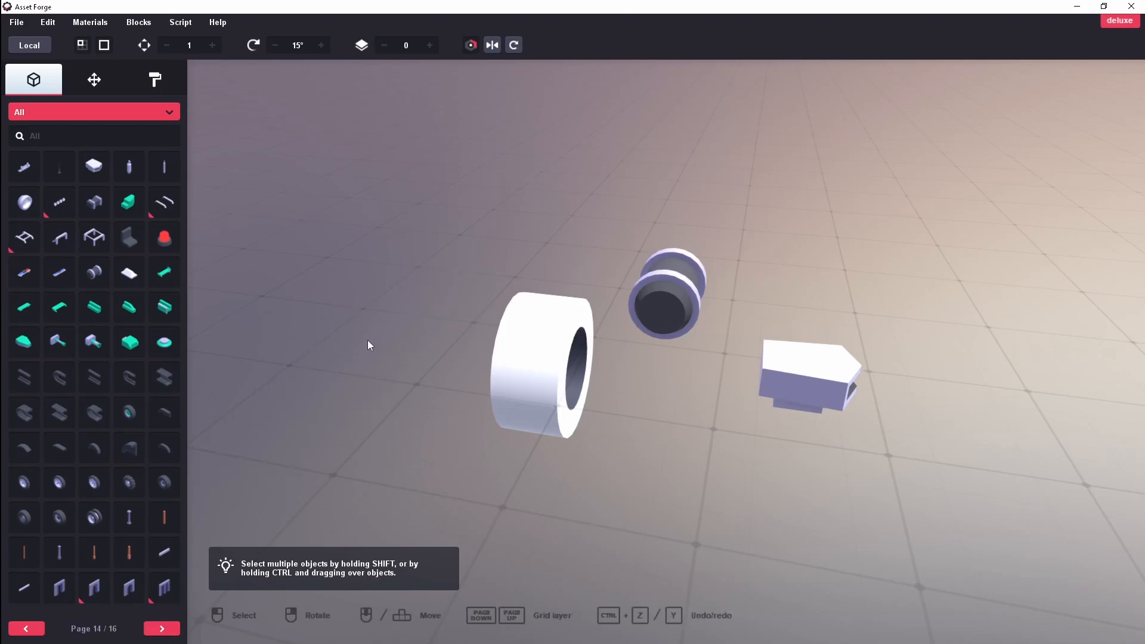
# - Examine the remaining library pages up to page 16, and go back through them to page 1 for further parts
pyautogui.click(168, 628)
pyautogui.click(164, 631)
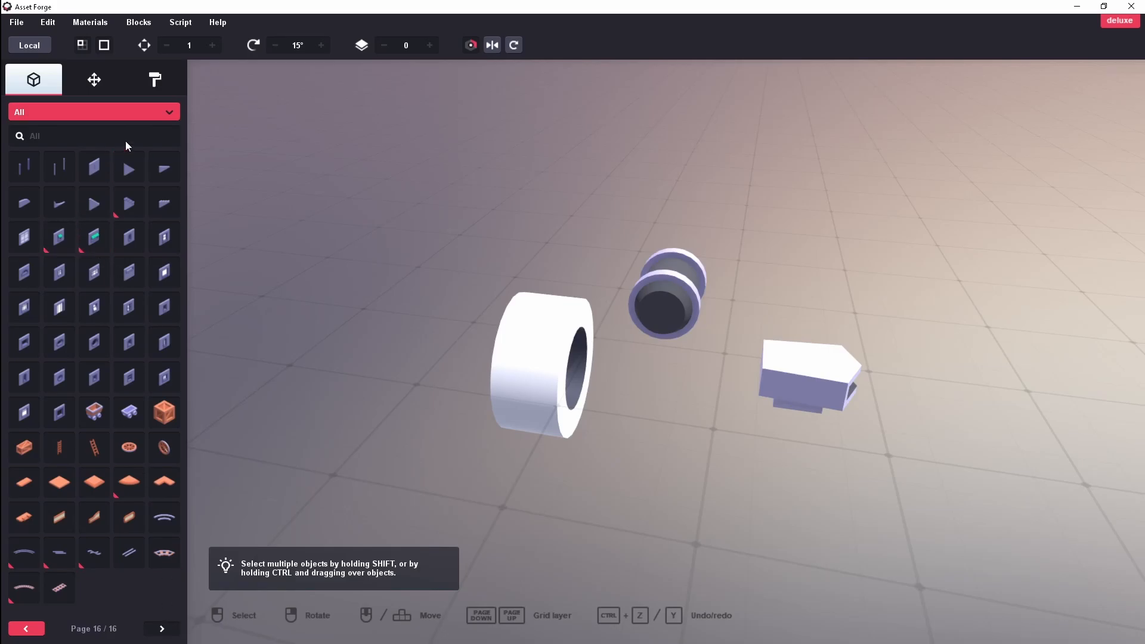
pyautogui.click(35, 627)
pyautogui.click(35, 627)
pyautogui.click(34, 627)
pyautogui.click(34, 628)
pyautogui.click(35, 627)
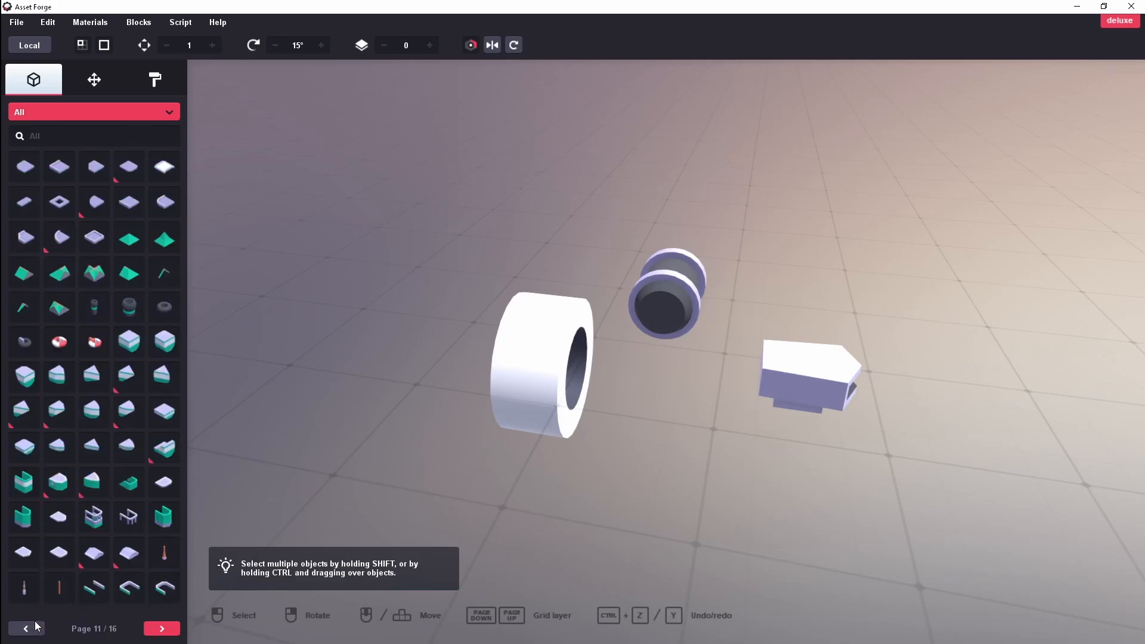
pyautogui.click(36, 627)
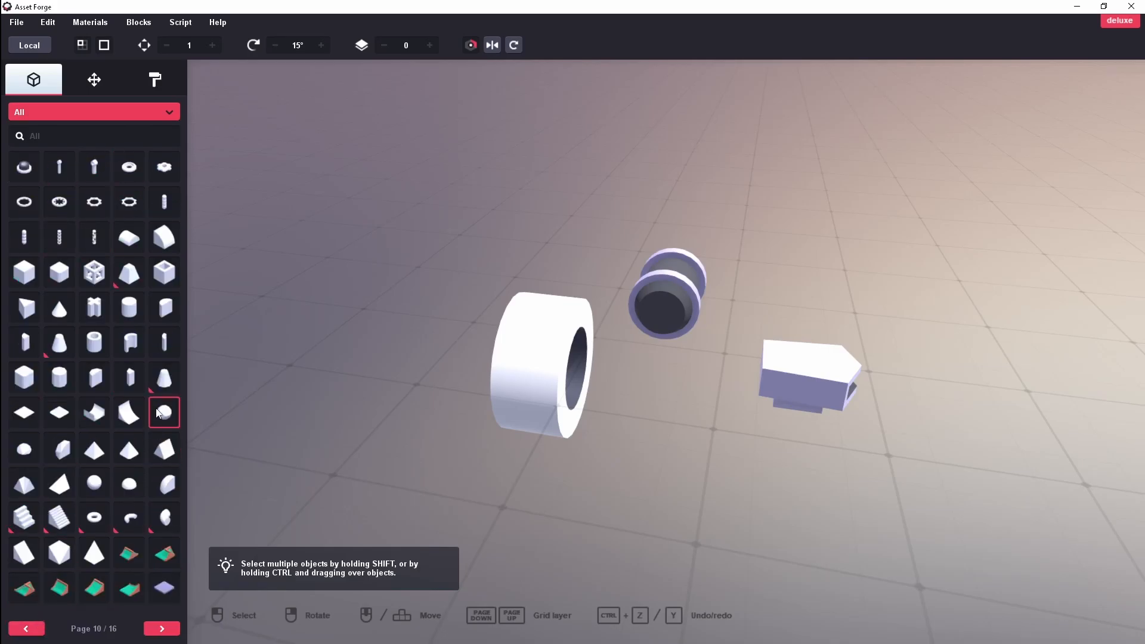
pyautogui.click(34, 632)
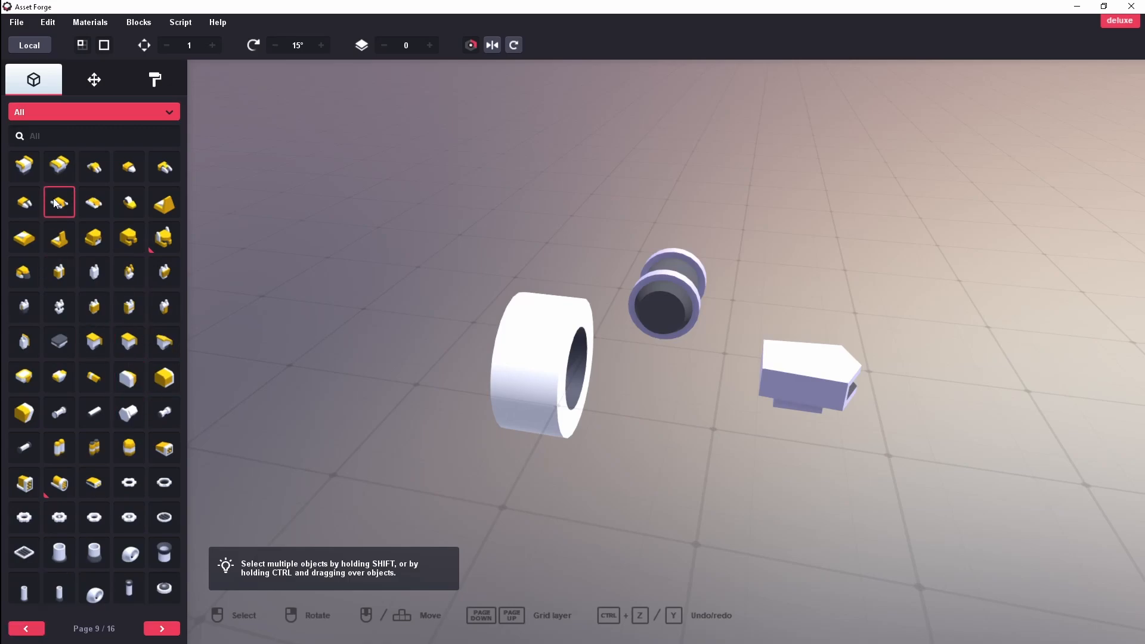
pyautogui.click(29, 634)
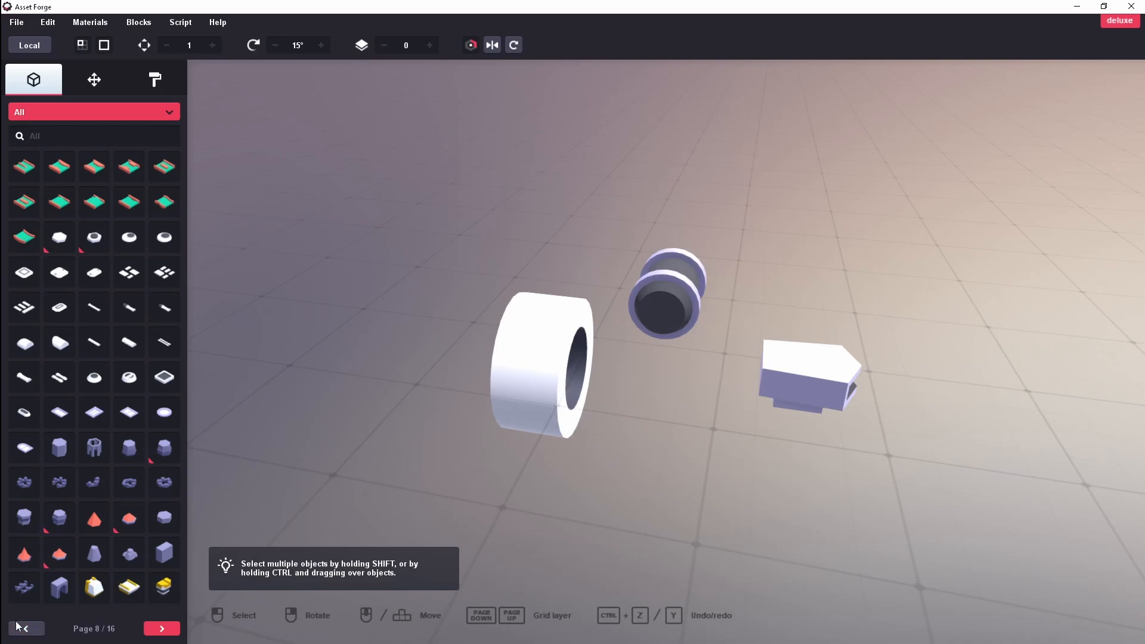
pyautogui.click(24, 629)
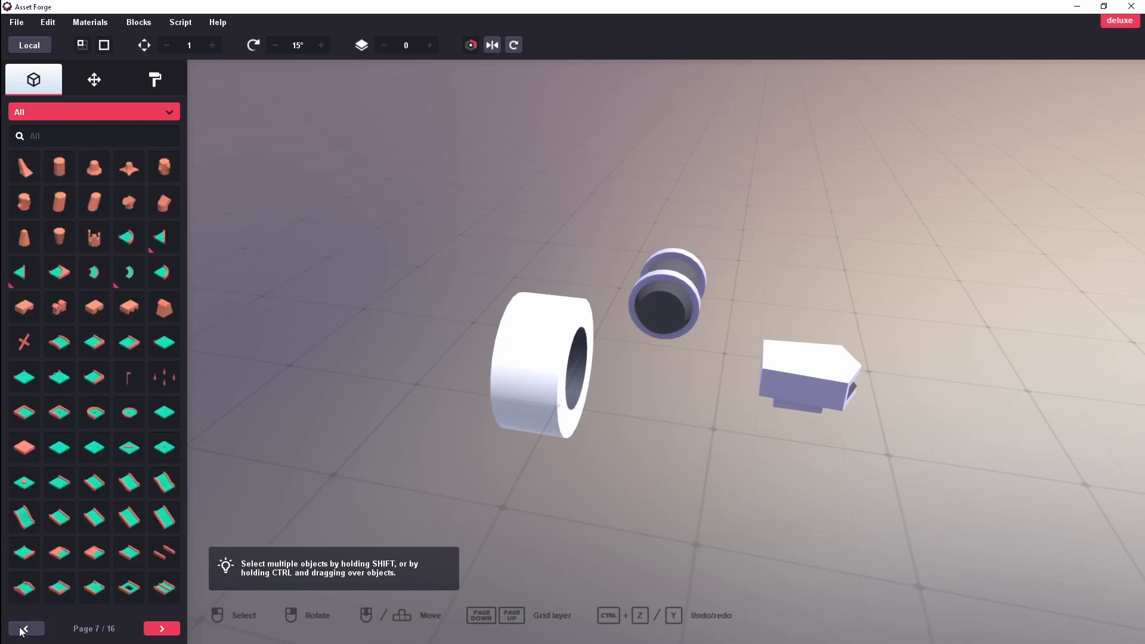
pyautogui.click(23, 630)
pyautogui.click(23, 630)
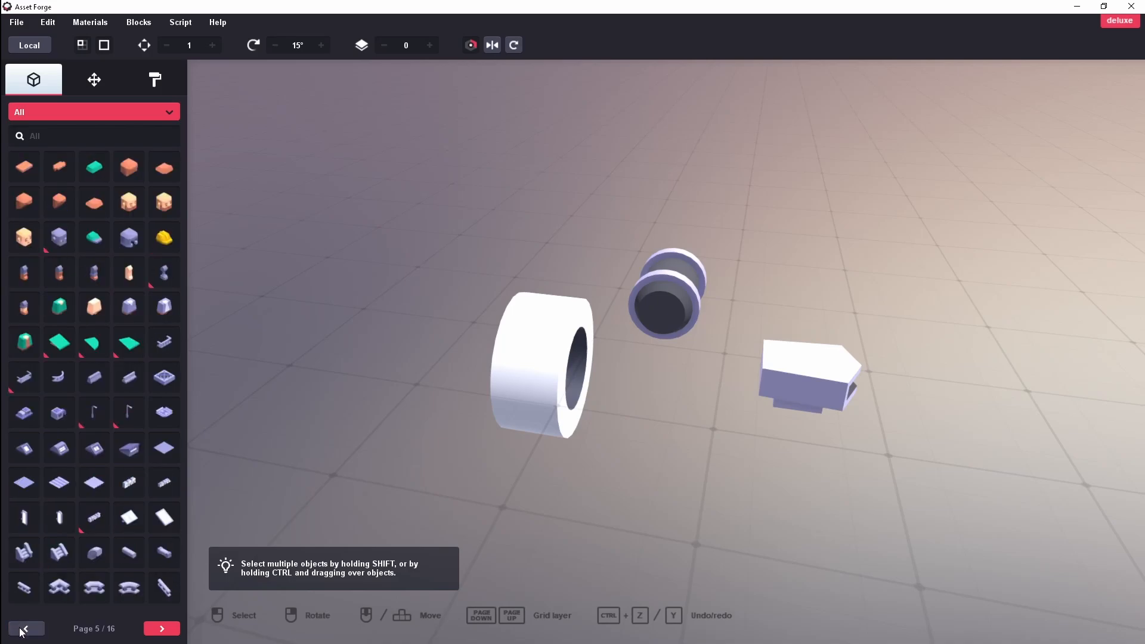
pyautogui.click(23, 630)
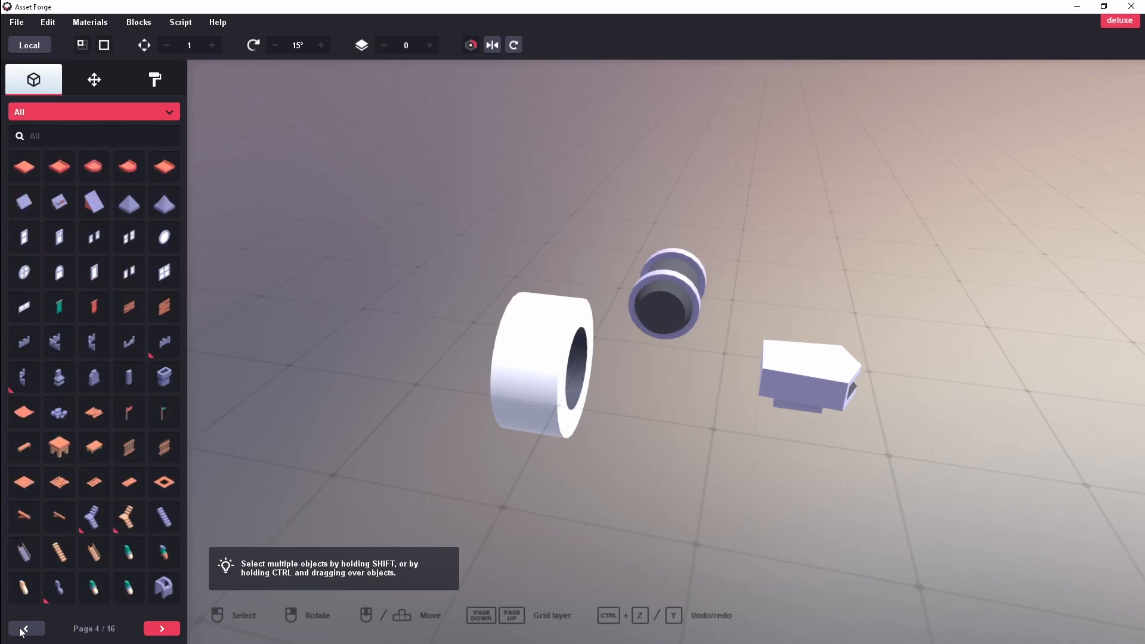
pyautogui.click(22, 630)
pyautogui.click(22, 630)
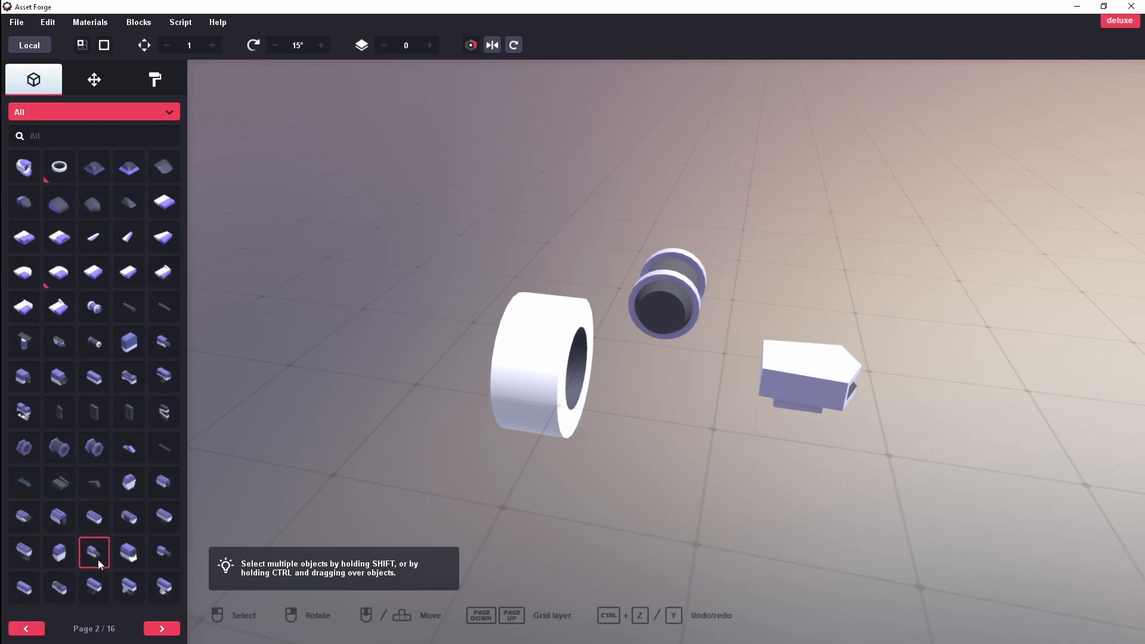
pyautogui.click(27, 628)
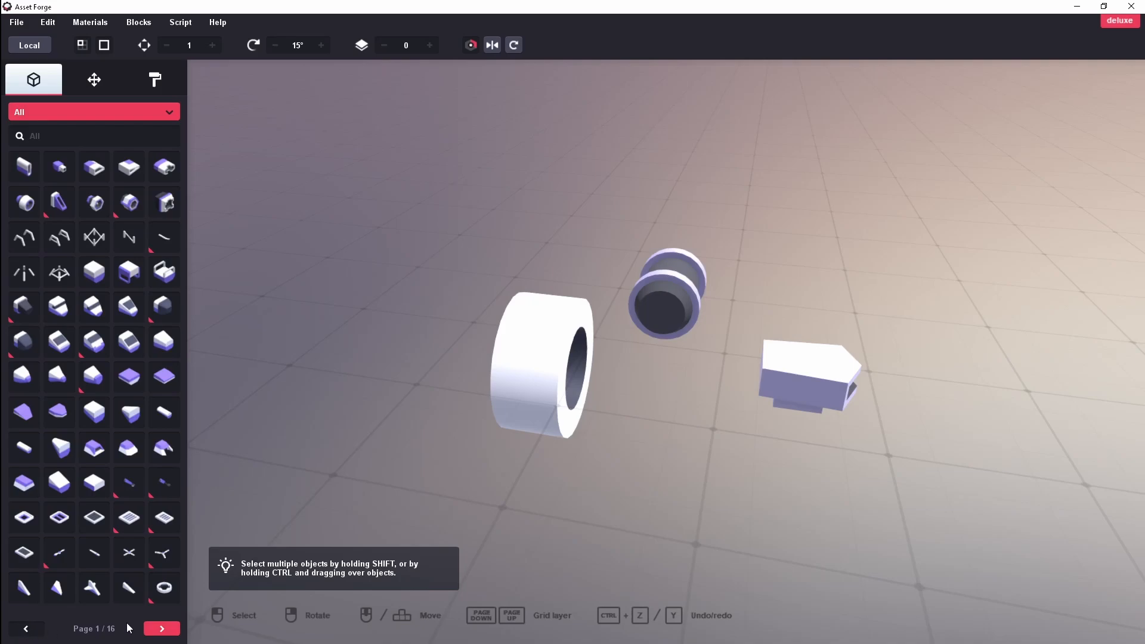
# - Try the purple-and-white block with the dark side panel from library page 2 beside the ring, and delete it
pyautogui.click(163, 632)
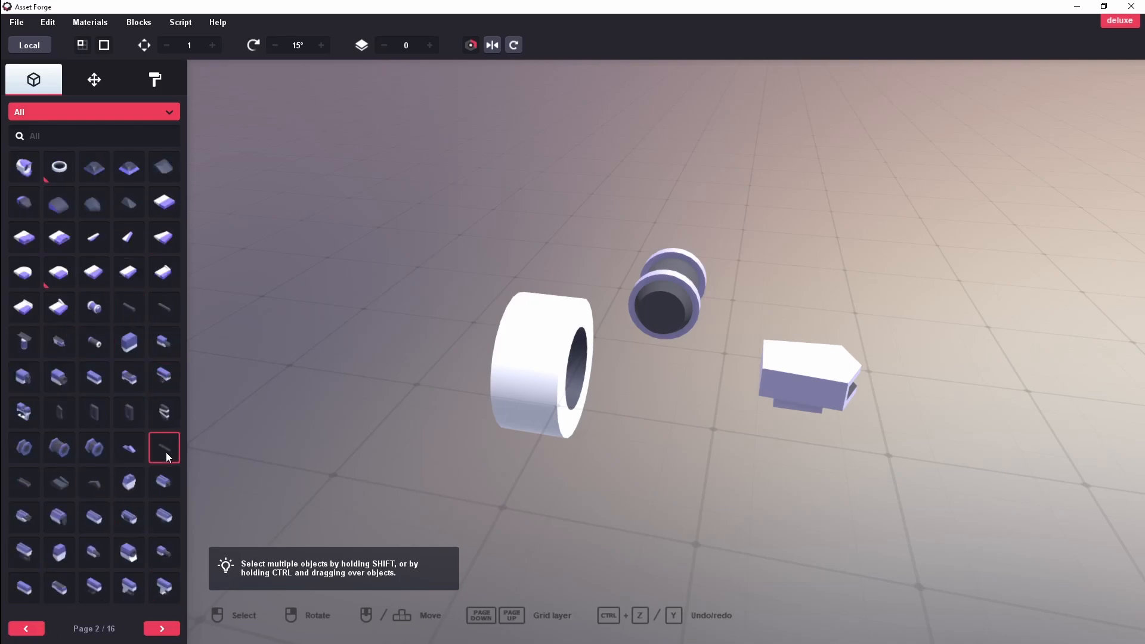
pyautogui.click(163, 516)
pyautogui.scroll(3, 660, 441)
pyautogui.moveTo(660, 441); pyautogui.dragTo(817, 424, button='right')
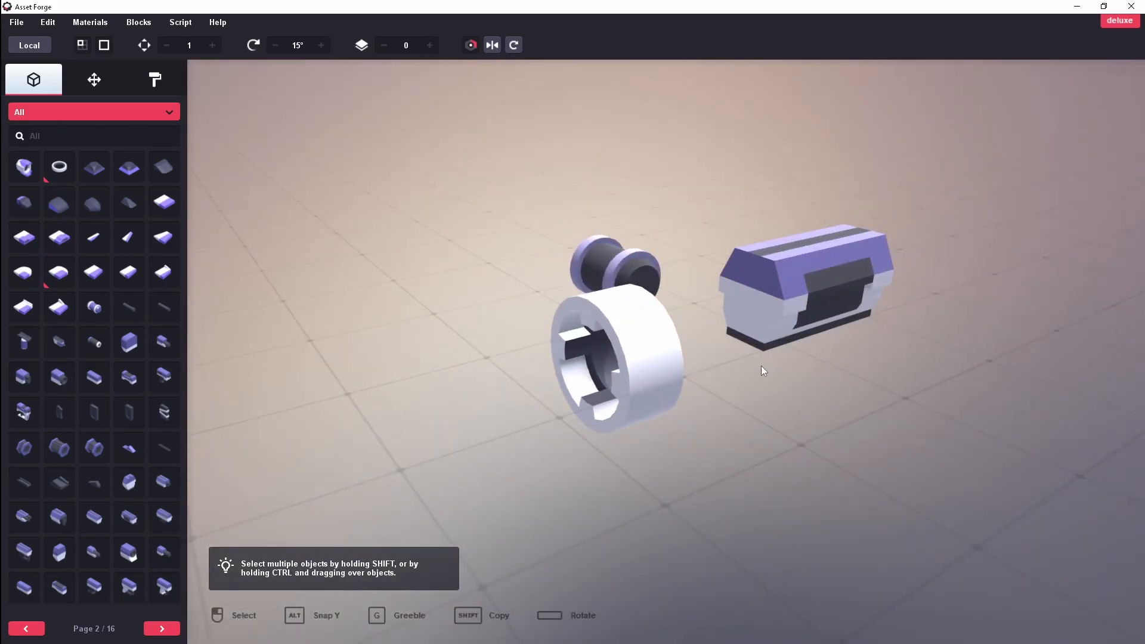
pyautogui.moveTo(761, 366); pyautogui.dragTo(681, 385, button='right')
pyautogui.click(681, 387)
pyautogui.press('Delete')
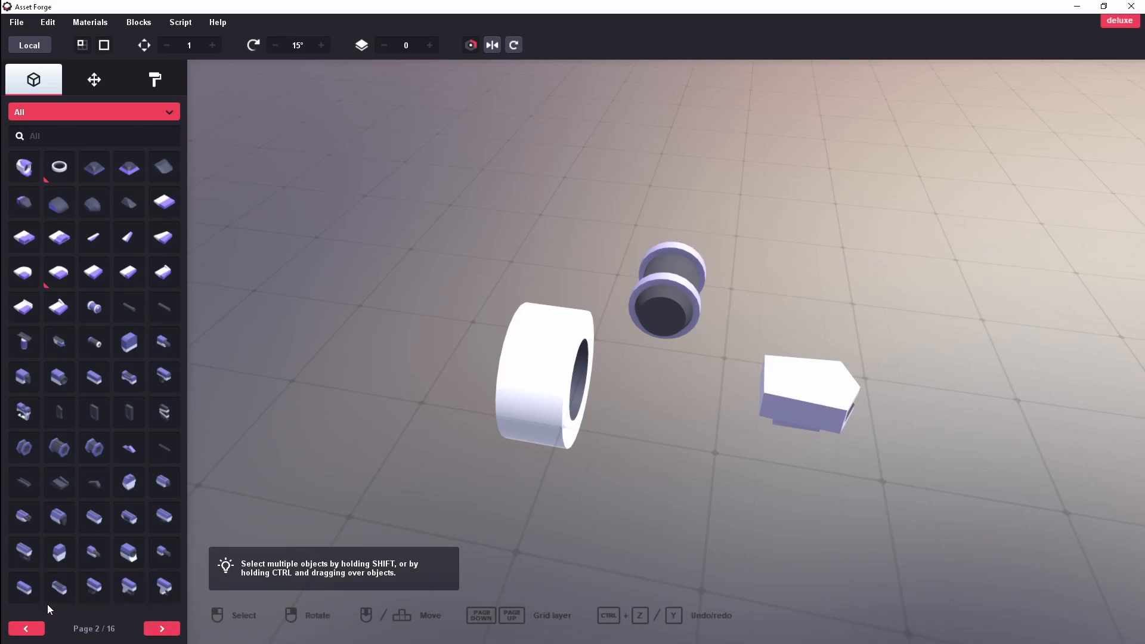
# - Place the long purple-and-white block with the dark top strip from library page 2 beside the ring and lower it to ring height
pyautogui.click(59, 589)
pyautogui.moveTo(672, 421); pyautogui.dragTo(639, 390, button='right')
pyautogui.click(688, 409)
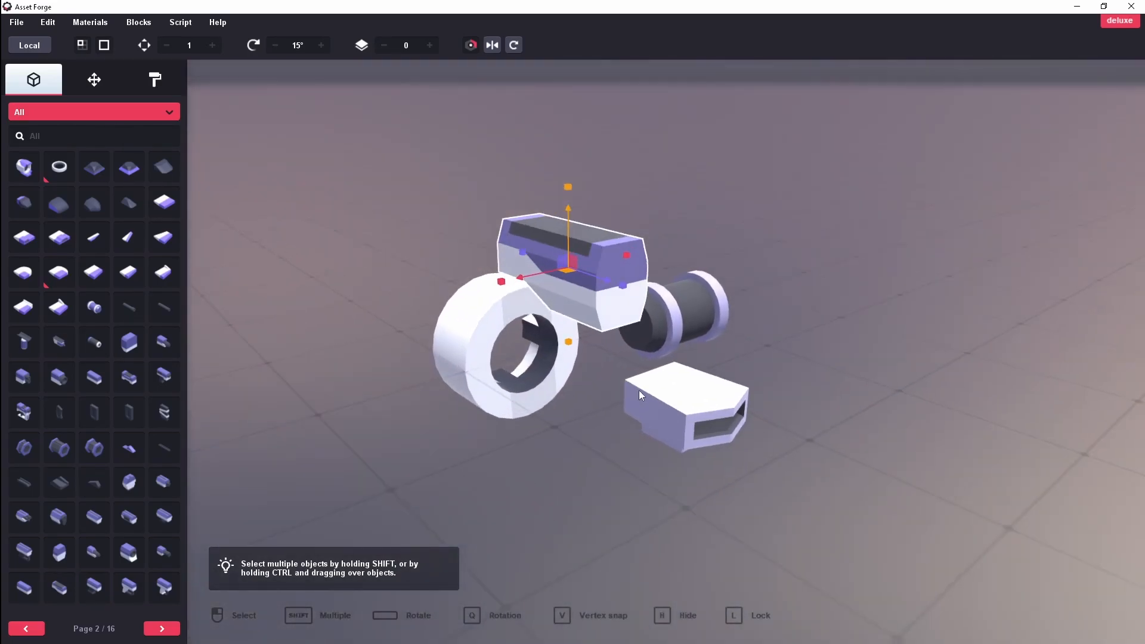
pyautogui.moveTo(586, 206); pyautogui.dragTo(610, 356)
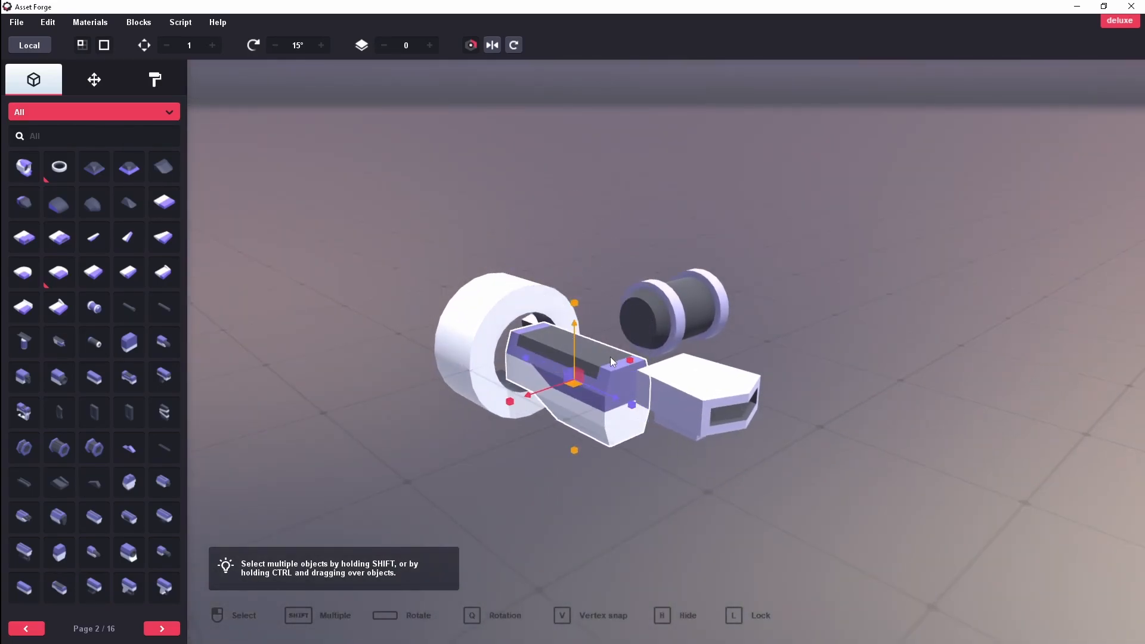
# - Widen the long purple body block and shift it lengthwise and vertically to line up with the ring's opening
pyautogui.moveTo(609, 357); pyautogui.dragTo(584, 443, button='right')
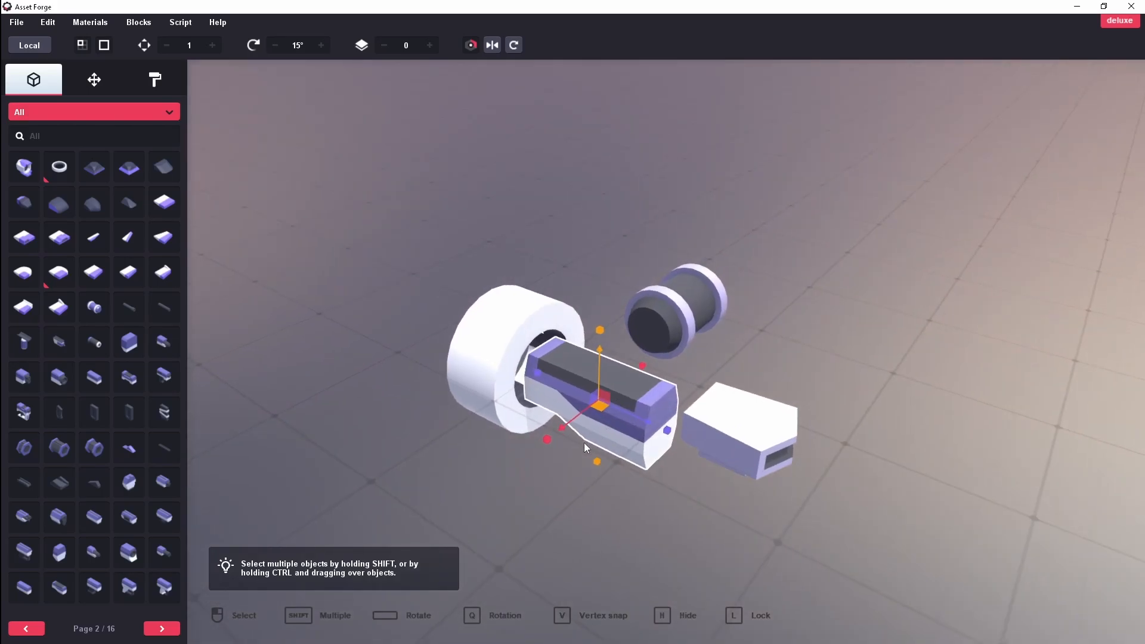
pyautogui.moveTo(546, 442); pyautogui.dragTo(477, 478)
pyautogui.moveTo(477, 478); pyautogui.dragTo(705, 452, button='right')
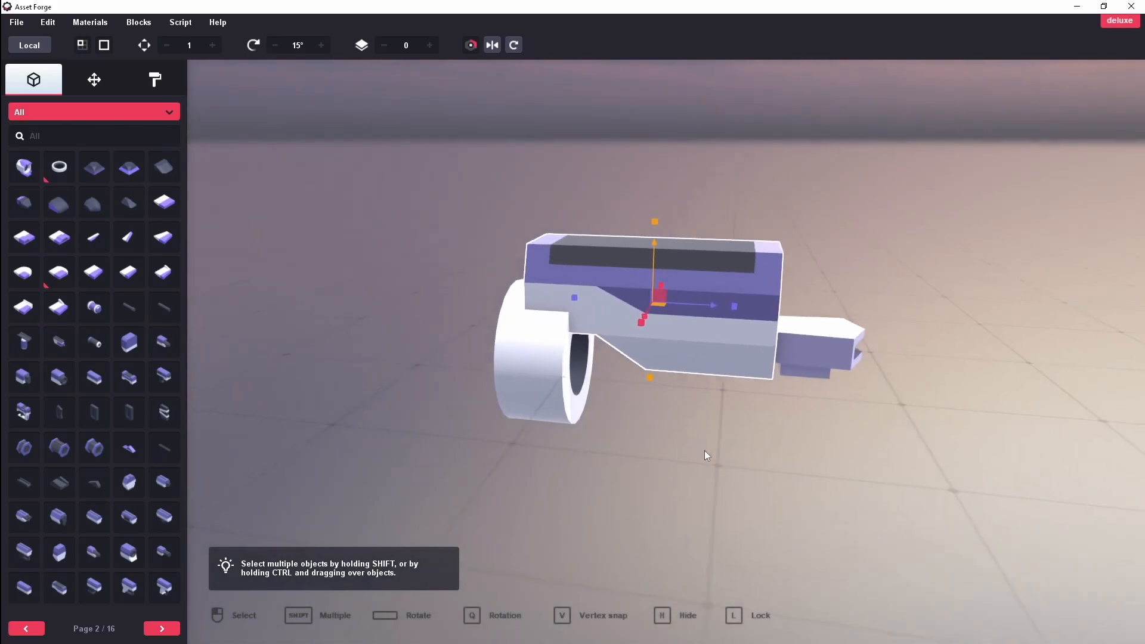
pyautogui.moveTo(704, 308); pyautogui.dragTo(753, 309)
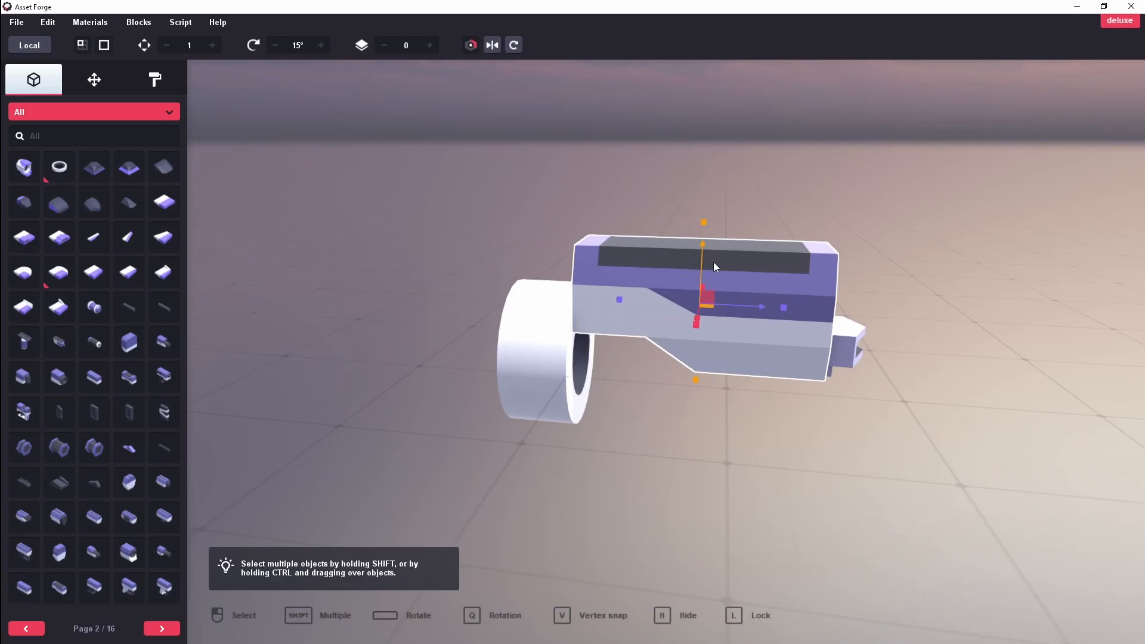
pyautogui.moveTo(713, 262); pyautogui.dragTo(702, 322)
pyautogui.click(918, 341)
# - Raise the white-topped pointed block onto the top of the body's far end
pyautogui.moveTo(946, 351); pyautogui.dragTo(816, 417, button='right')
pyautogui.click(739, 430)
pyautogui.moveTo(745, 435); pyautogui.dragTo(825, 399, button='right')
pyautogui.moveTo(799, 314); pyautogui.dragTo(799, 281)
pyautogui.click(869, 420)
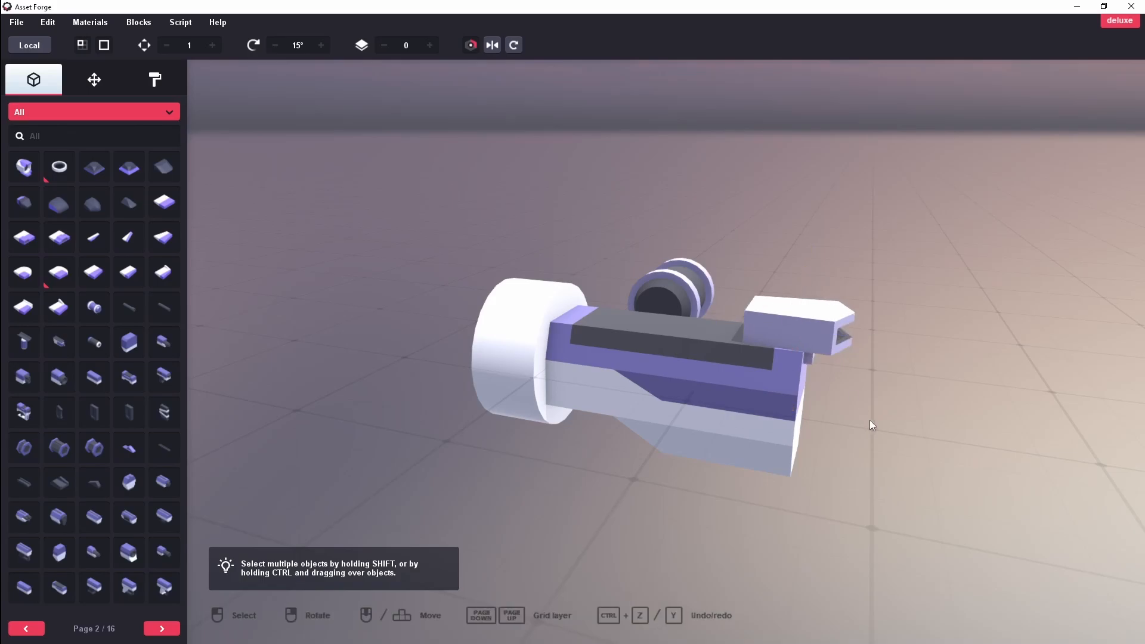
# - Reduce the white ring's thickness so it forms a narrower band at the end of the body
pyautogui.moveTo(869, 420); pyautogui.dragTo(796, 410, button='right')
pyautogui.click(664, 386)
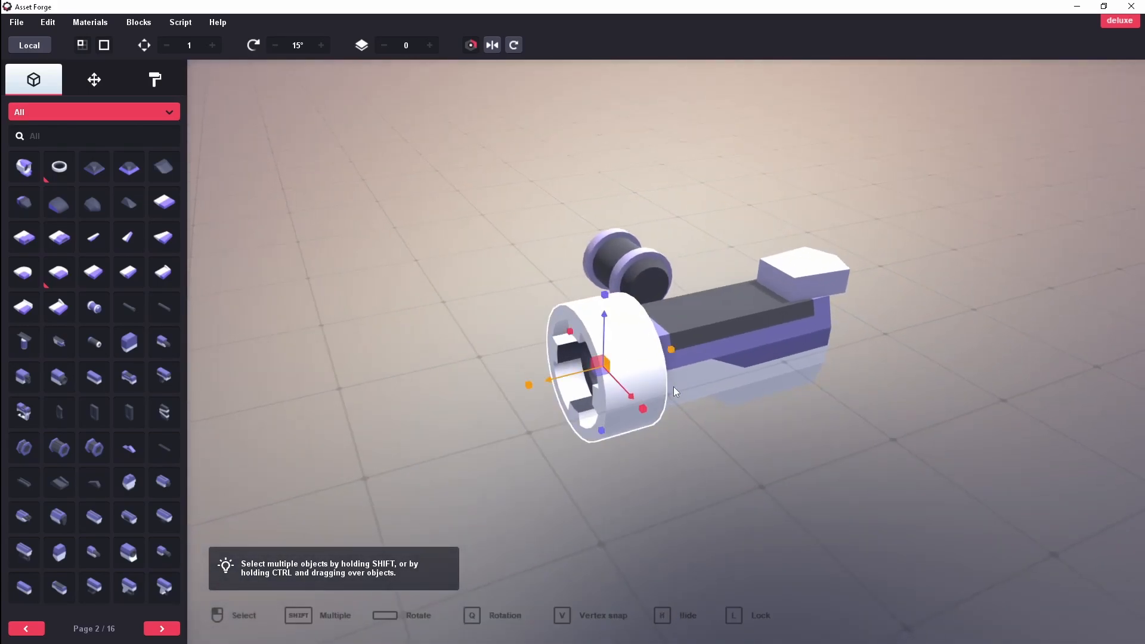
pyautogui.moveTo(673, 386); pyautogui.dragTo(526, 360, button='right')
pyautogui.moveTo(501, 376); pyautogui.dragTo(464, 376)
pyautogui.click(751, 451)
pyautogui.moveTo(751, 450)
pyautogui.mouseDown(button='right')
pyautogui.moveTo(664, 441)
pyautogui.moveTo(817, 440)
pyautogui.moveTo(897, 423)
pyautogui.moveTo(764, 422)
pyautogui.moveTo(753, 434)
pyautogui.mouseUp(button='right')
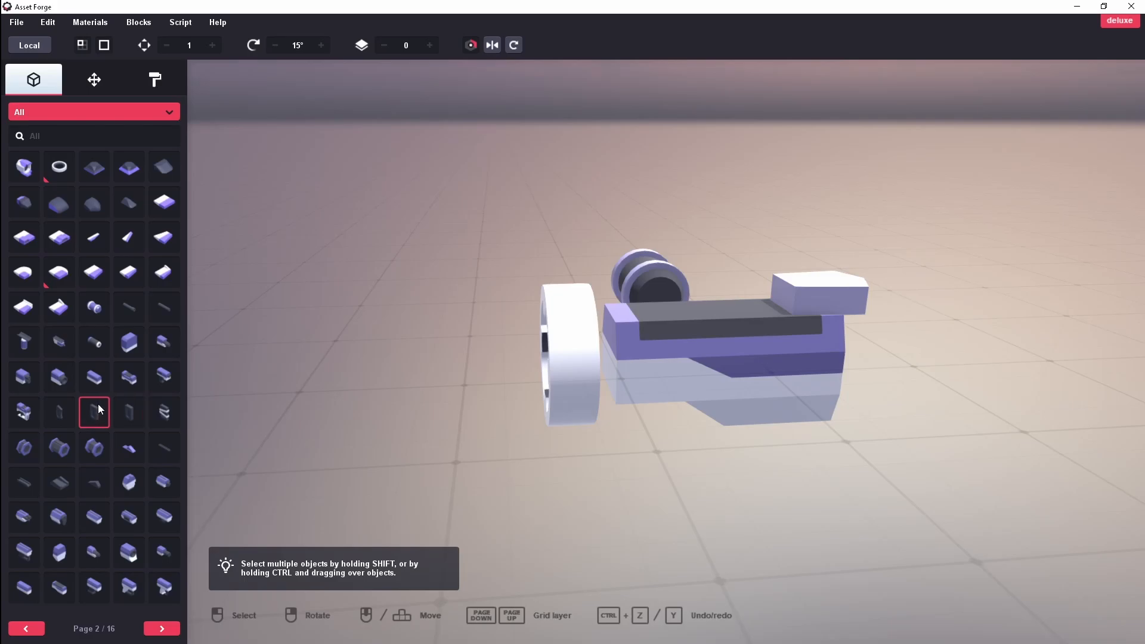
# - Place the dark tube with the flared end from library page 2 and move it through the ring's center
pyautogui.click(132, 306)
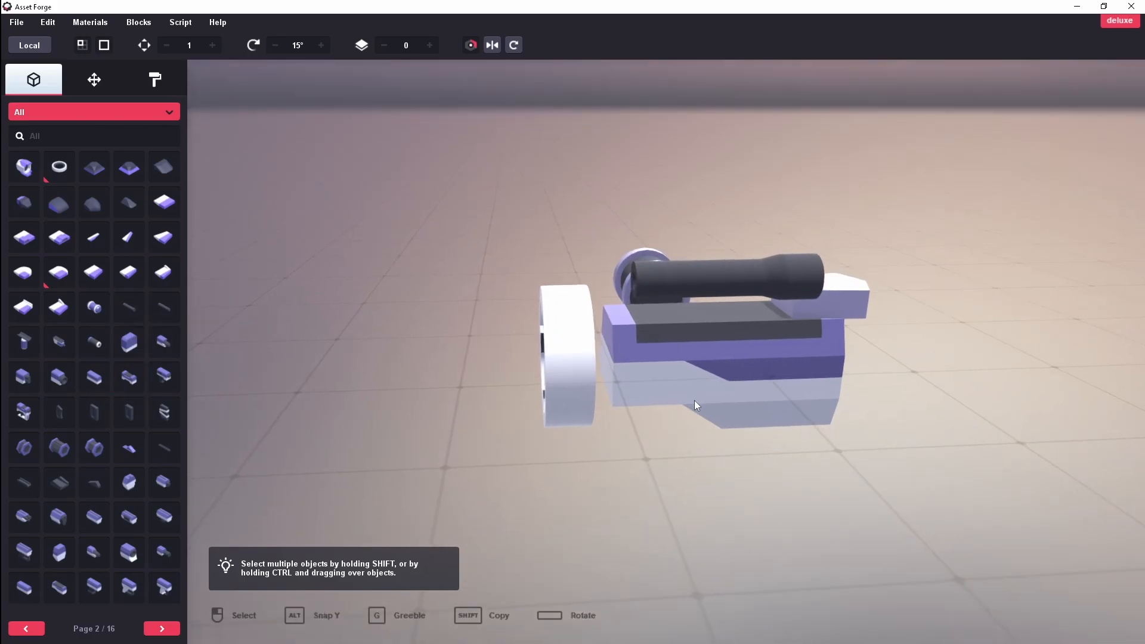
pyautogui.moveTo(694, 399); pyautogui.dragTo(651, 428, button='right')
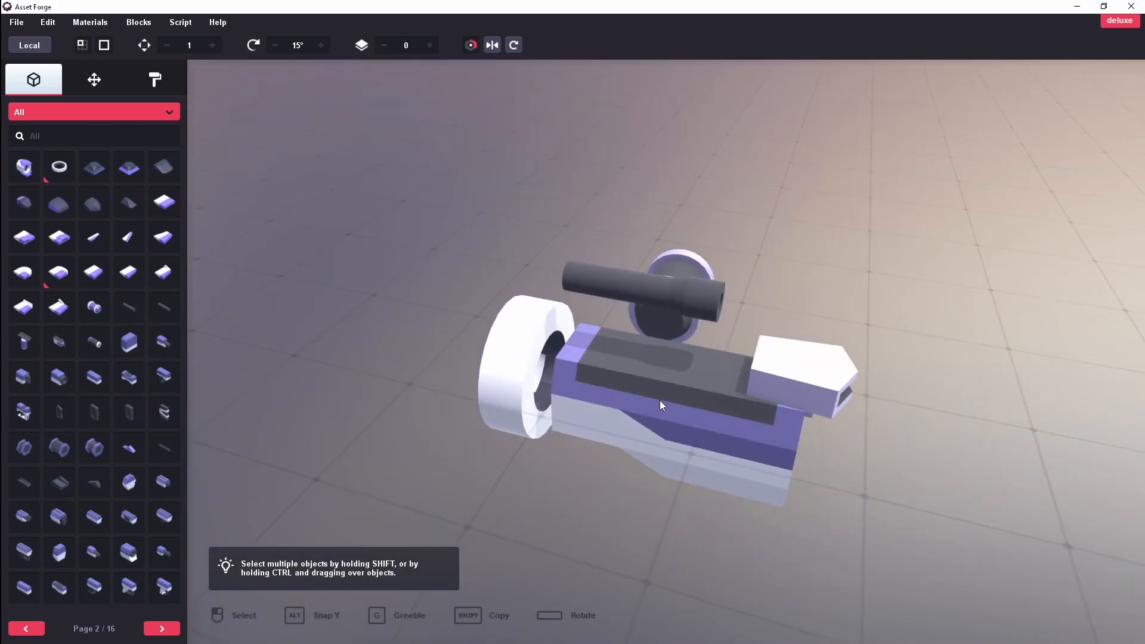
pyautogui.click(671, 297)
pyautogui.moveTo(670, 297); pyautogui.dragTo(711, 409, button='right')
pyautogui.click(591, 358)
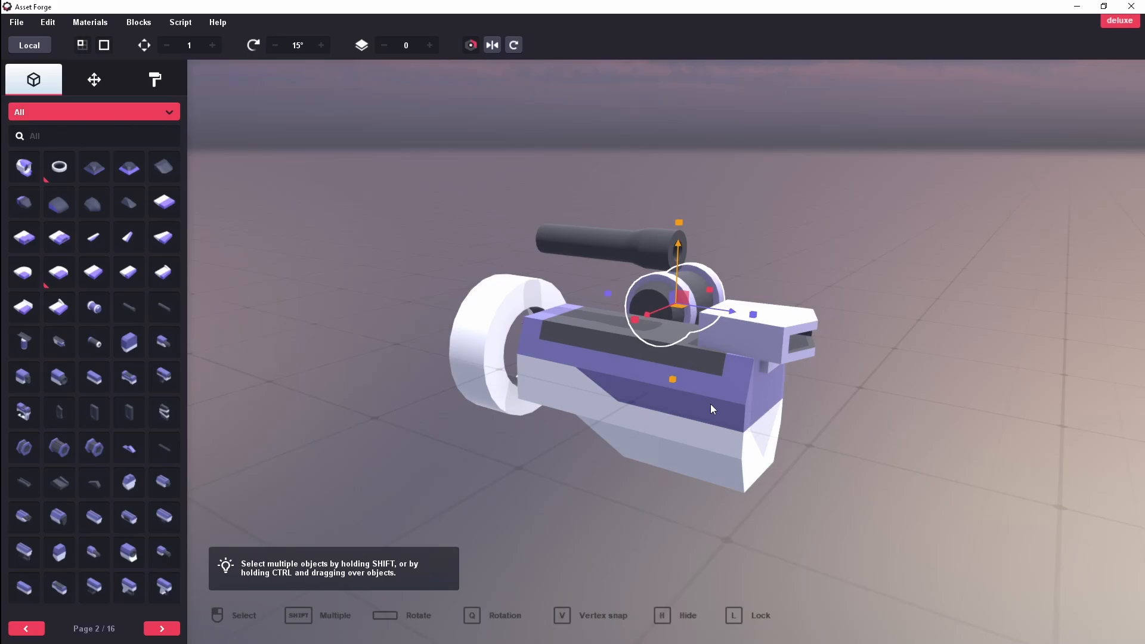
pyautogui.moveTo(782, 369); pyautogui.dragTo(733, 362, button='right')
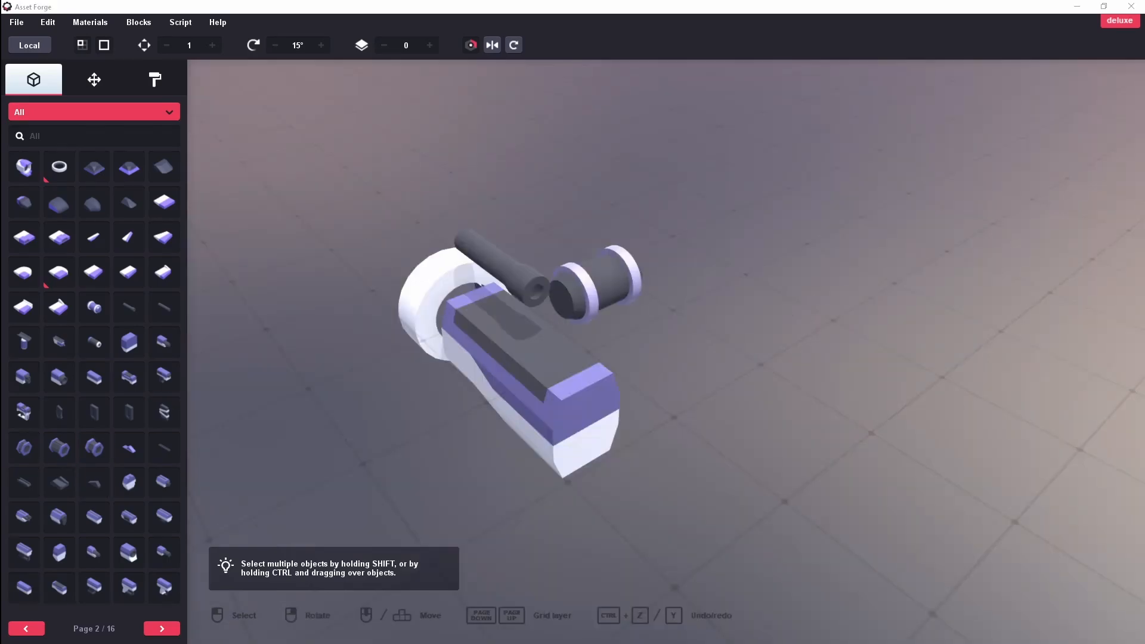
pyautogui.click(517, 290)
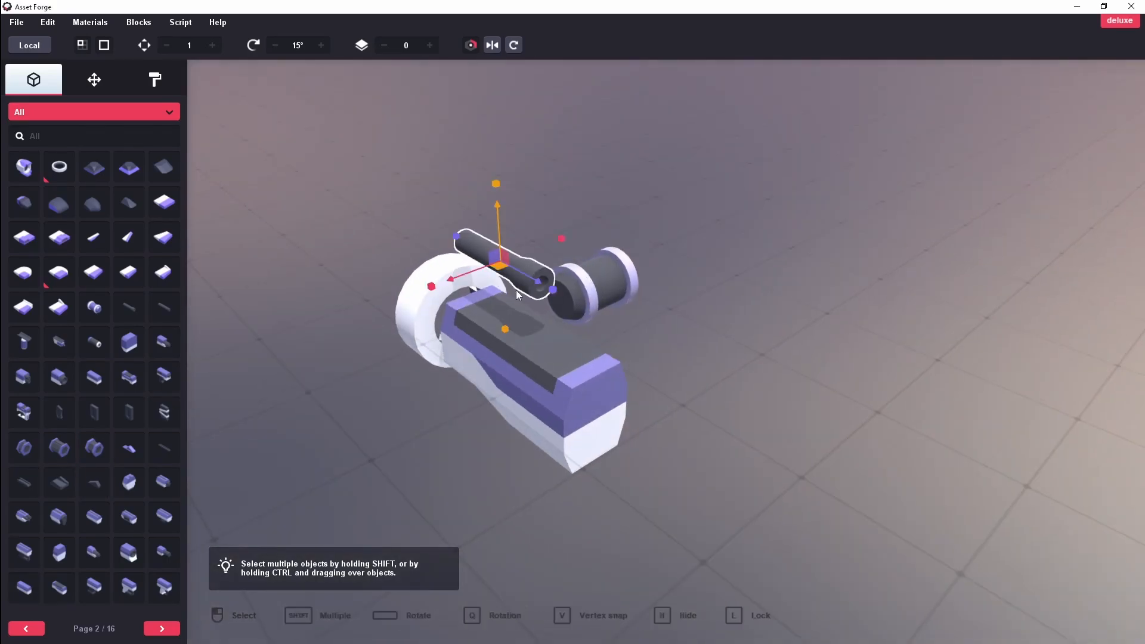
pyautogui.moveTo(554, 352); pyautogui.dragTo(542, 361)
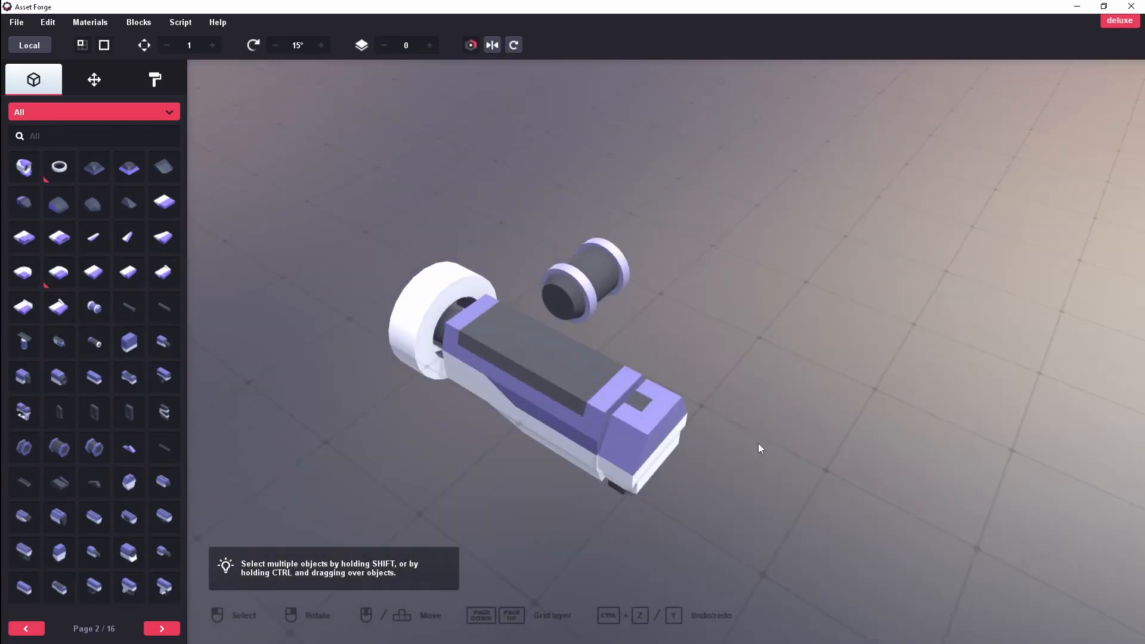
# - Set the dark spool lengthwise against the body's side behind the ring and duplicate it for the opposite side
pyautogui.moveTo(602, 359); pyautogui.dragTo(580, 361)
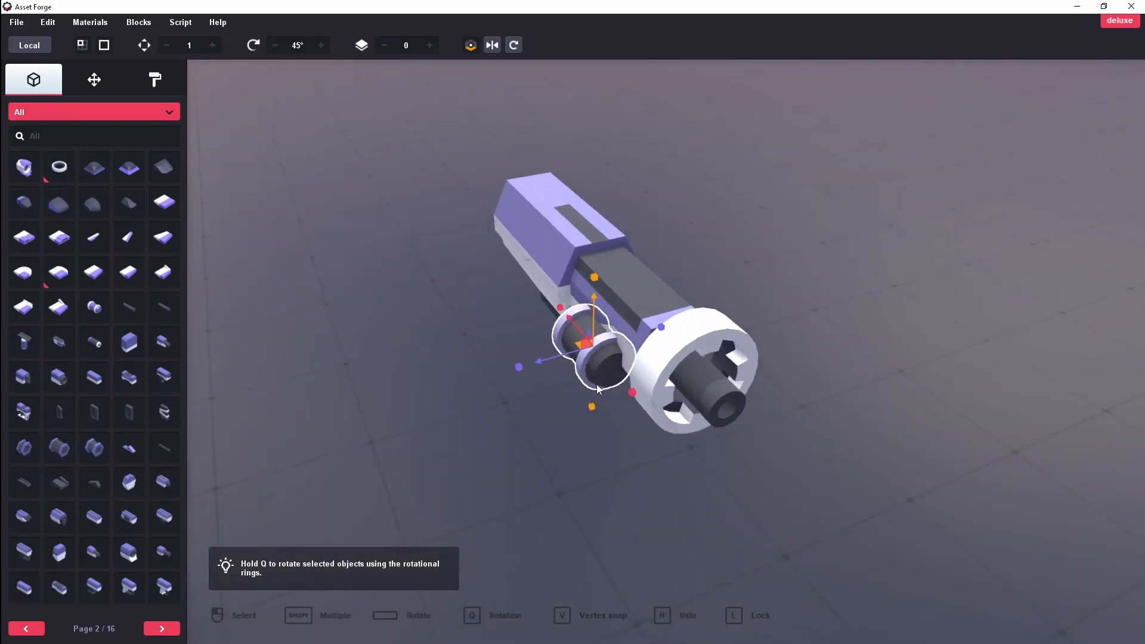
pyautogui.press('Right')
pyautogui.moveTo(564, 395); pyautogui.dragTo(563, 395, button='right')
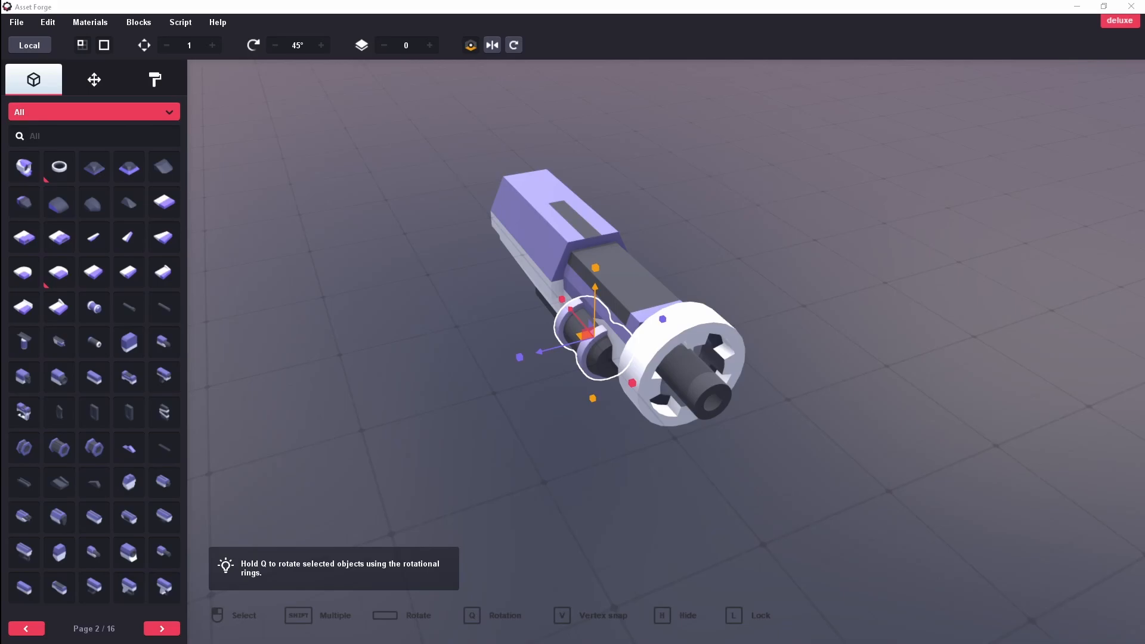
pyautogui.click(48, 22)
pyautogui.click(51, 87)
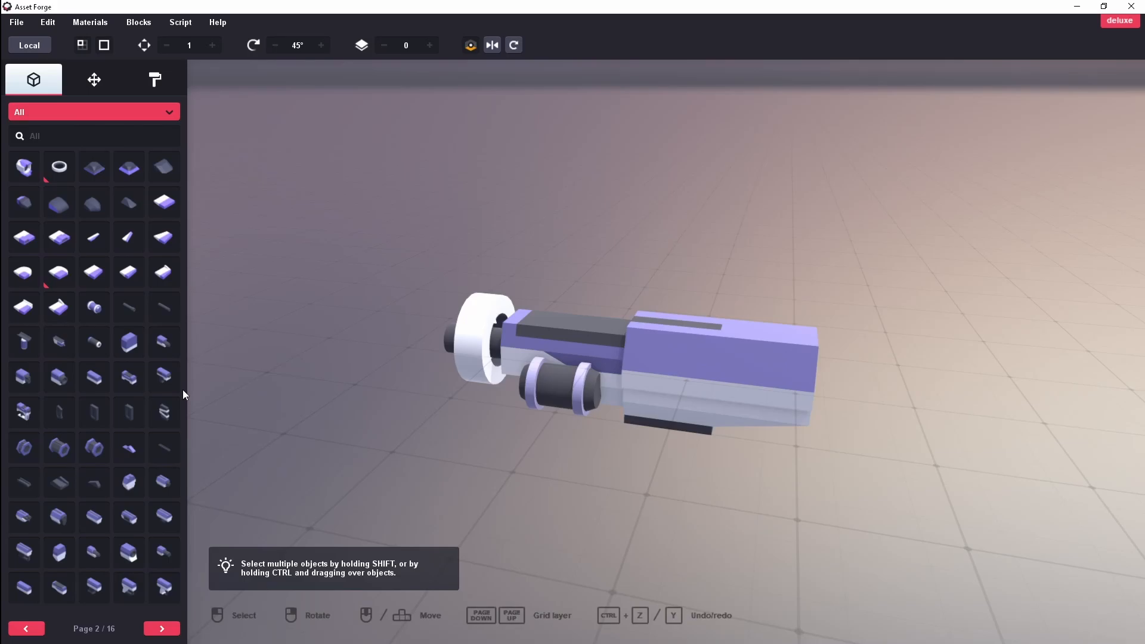
# - Place the tapered white wing with the purple edge from library page 2 beside the ring and shorten it
pyautogui.click(58, 377)
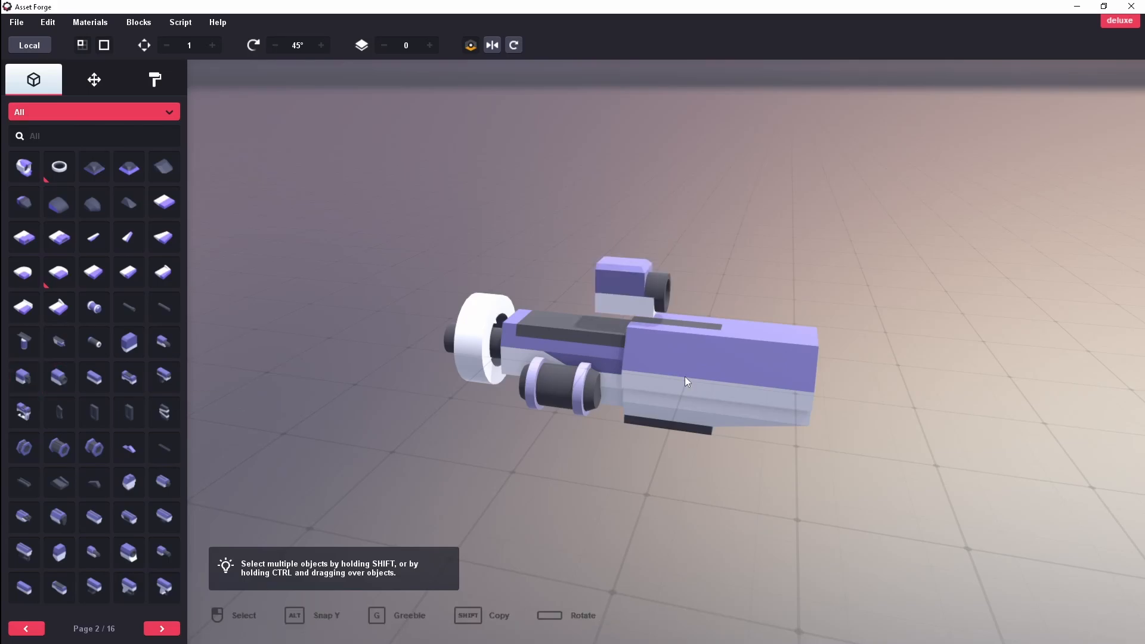
pyautogui.click(129, 516)
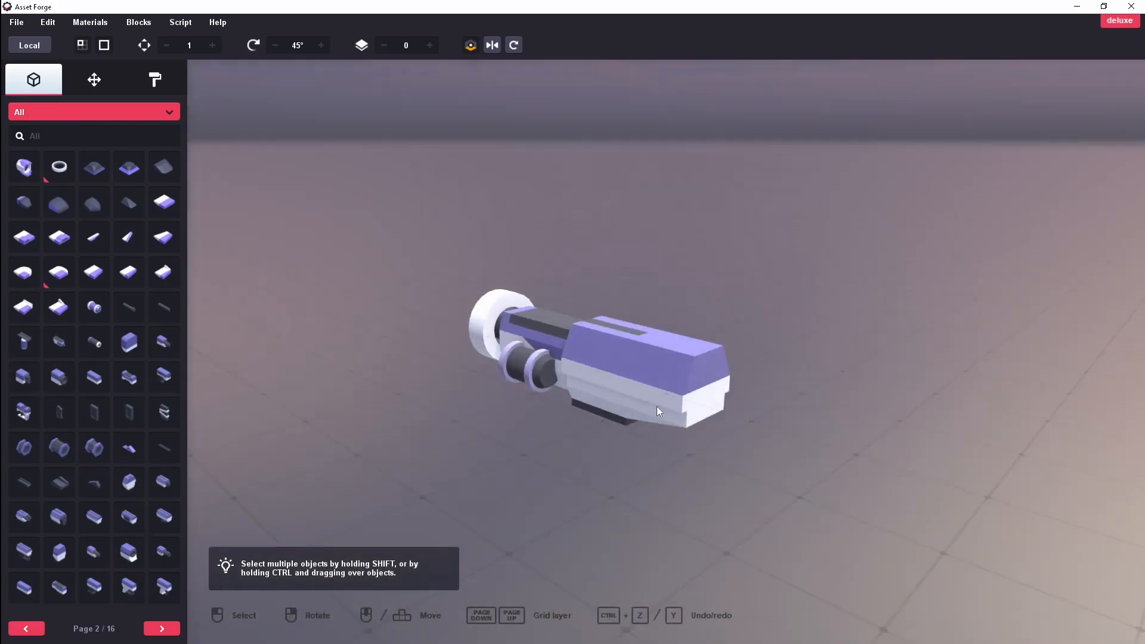
pyautogui.click(541, 356)
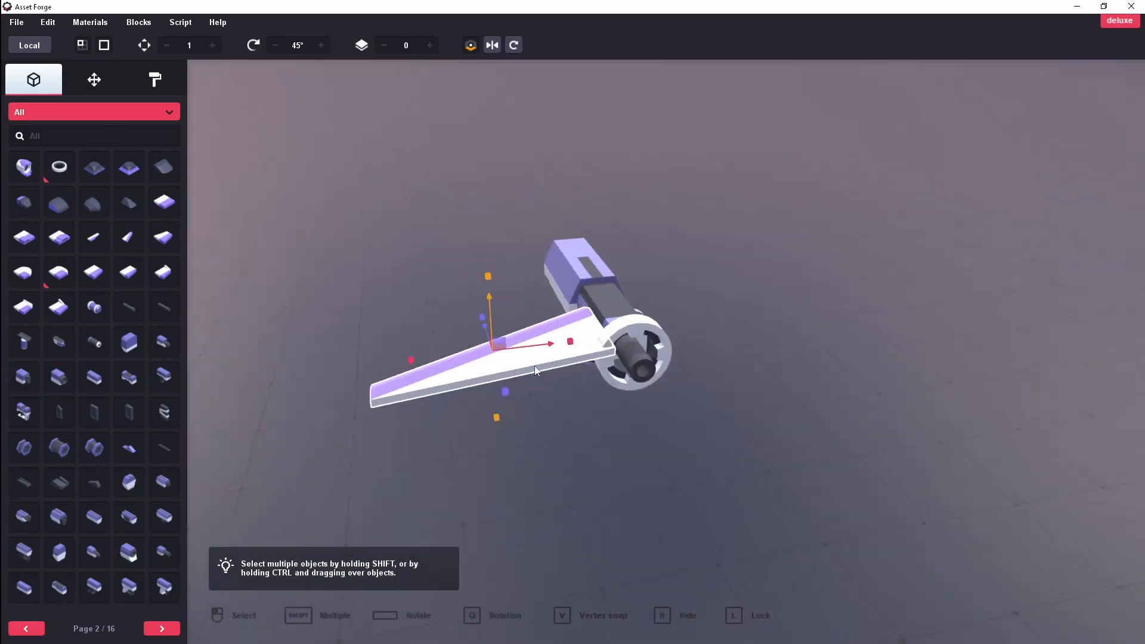
pyautogui.moveTo(535, 371); pyautogui.dragTo(464, 354)
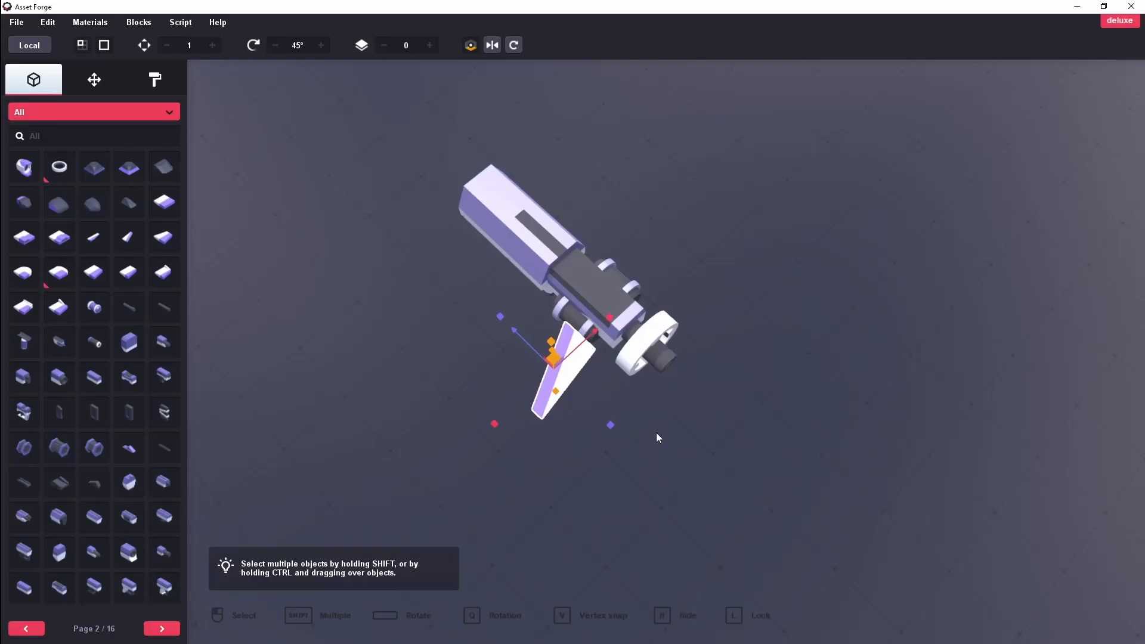
pyautogui.moveTo(656, 432); pyautogui.dragTo(501, 355)
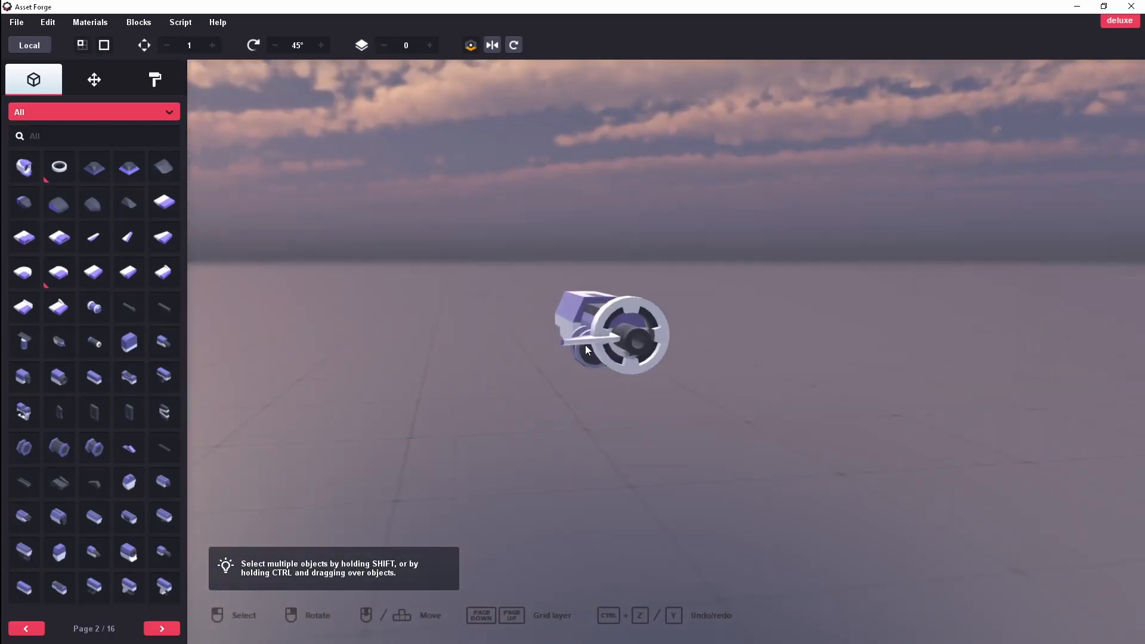
# - Set the movement snap to 1 and duplicate the wing onto the ring's opposite side
pyautogui.click(585, 344)
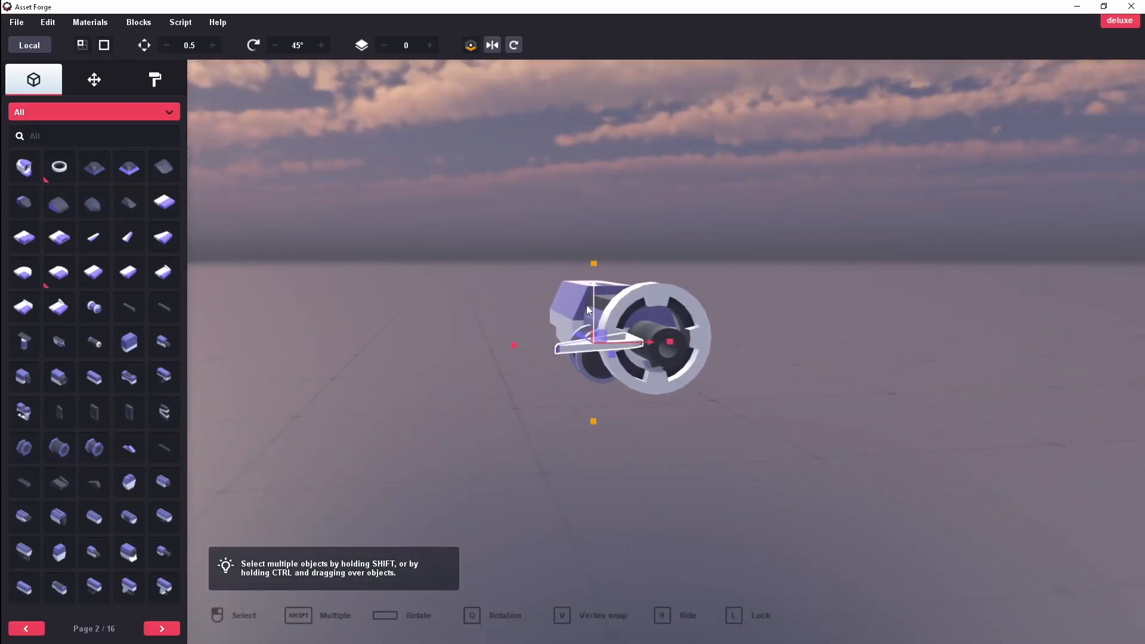
pyautogui.click(212, 46)
pyautogui.hotkey('ctrl', 'c')
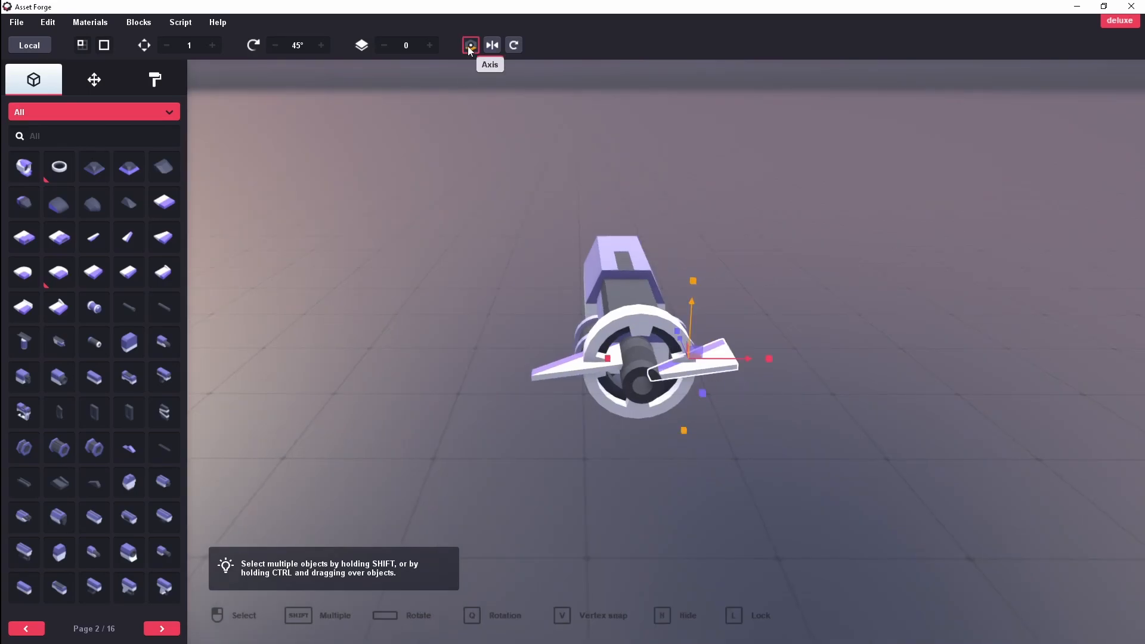
# - Change the transform axis, place the dark panel with two white straps on the rear section's side, and rotate it so the straps stand upright
pyautogui.click(469, 46)
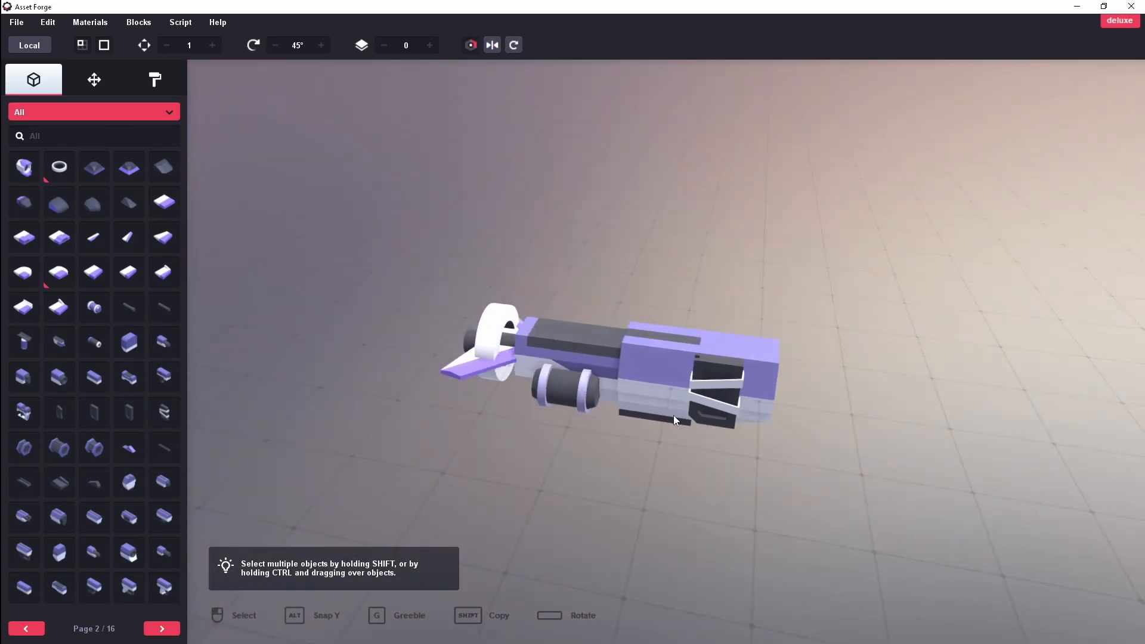
pyautogui.click(673, 415)
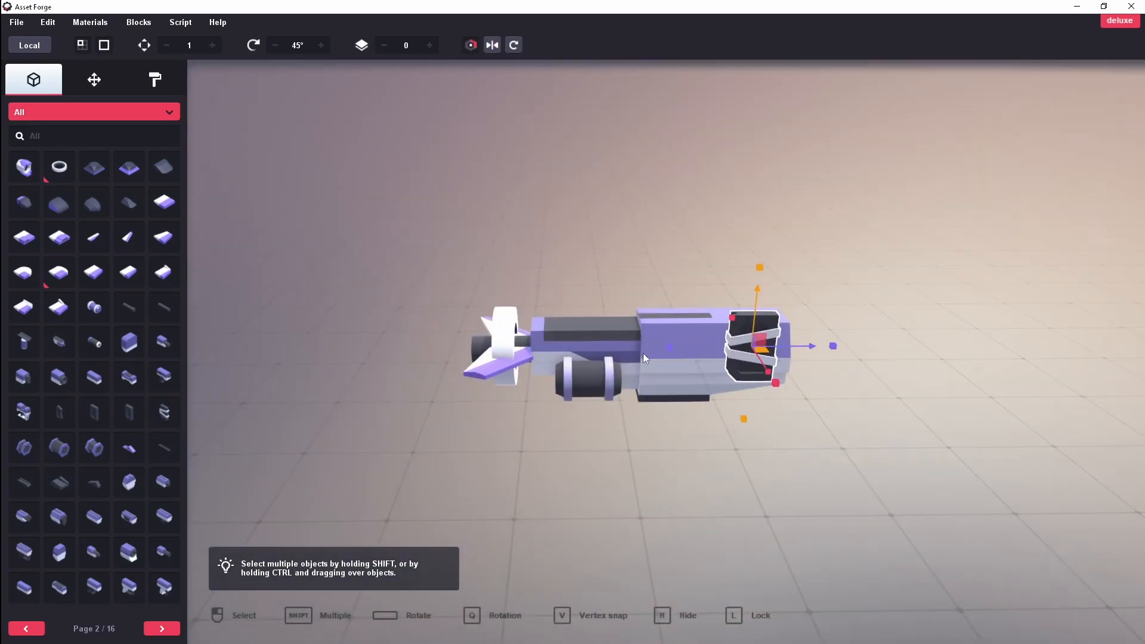
pyautogui.click(511, 45)
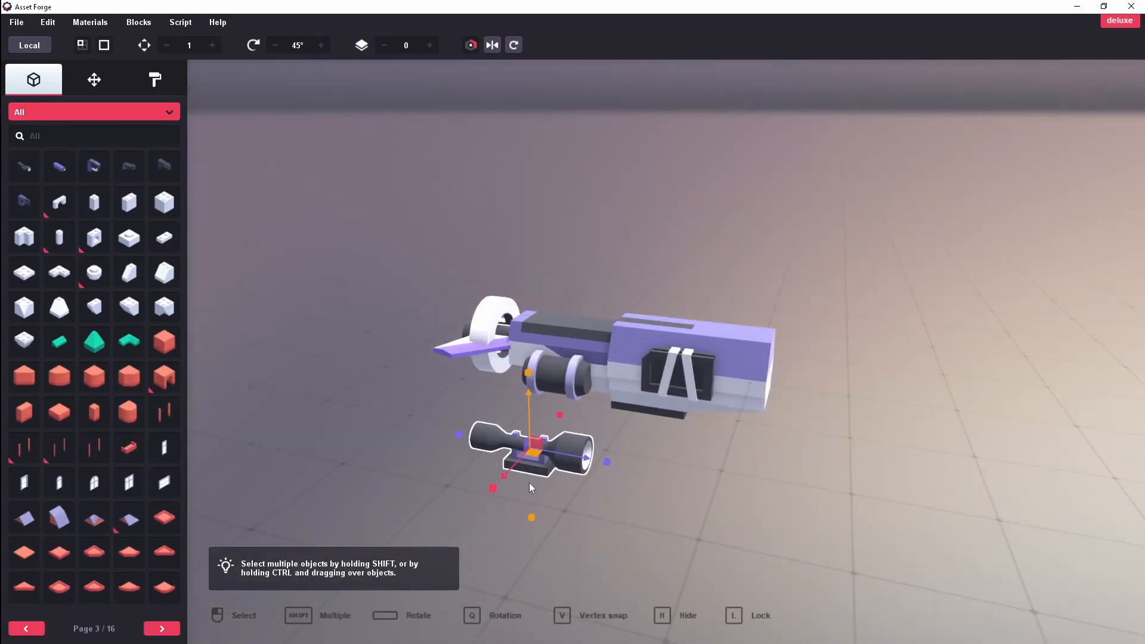
# - Place the nose block with the dark window from library page 1 at the body's front end and mirror it vertically
pyautogui.click(26, 629)
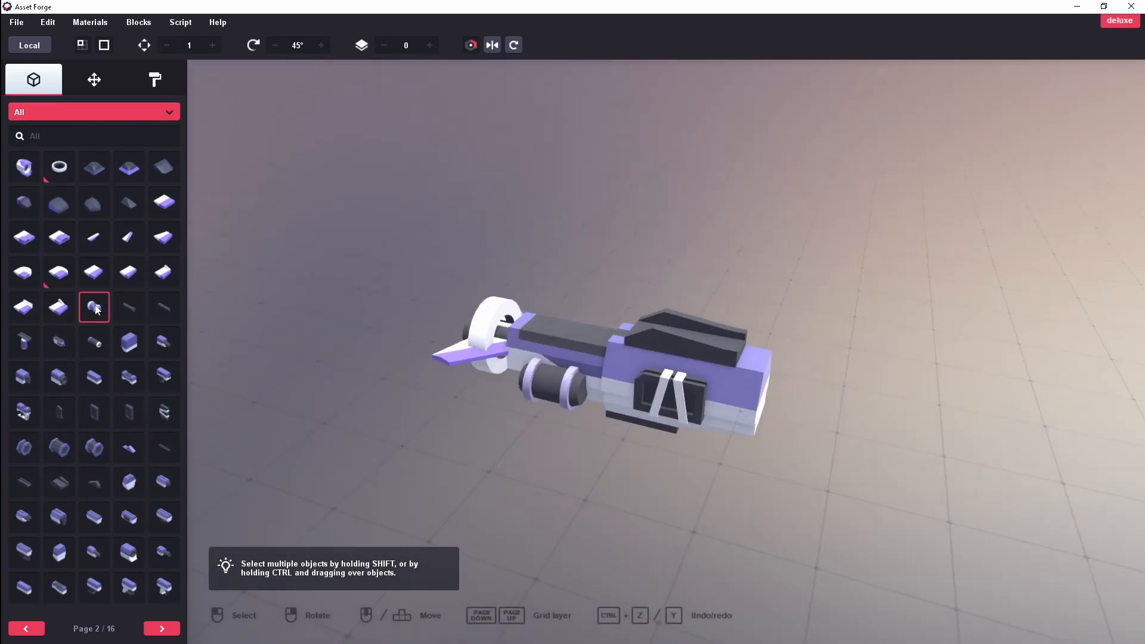
pyautogui.click(26, 629)
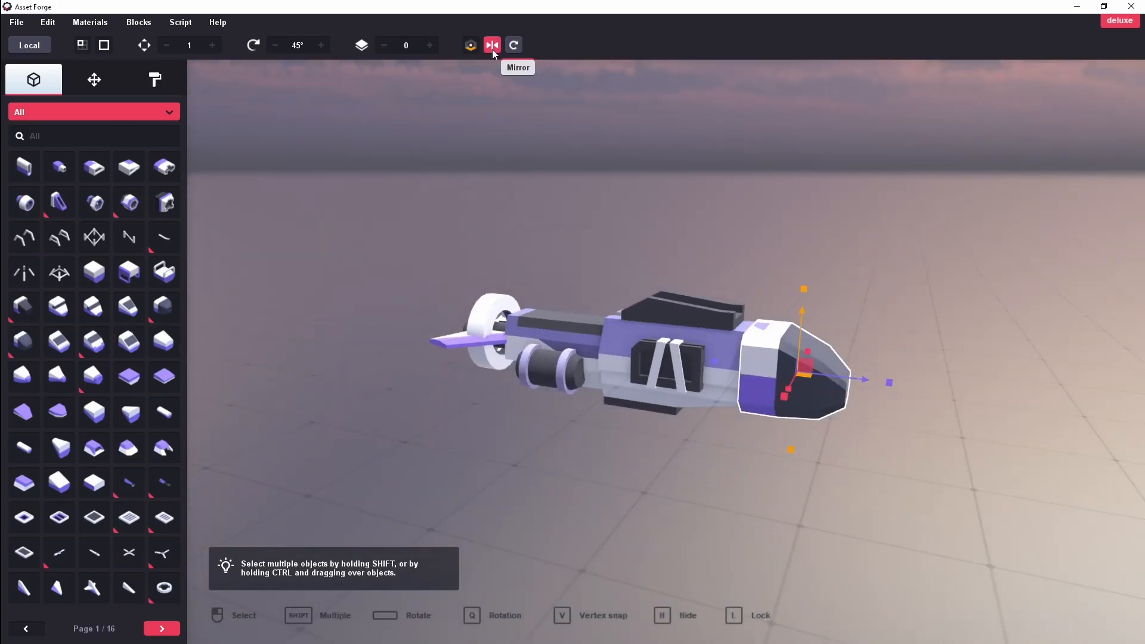
pyautogui.click(492, 44)
pyautogui.click(885, 453)
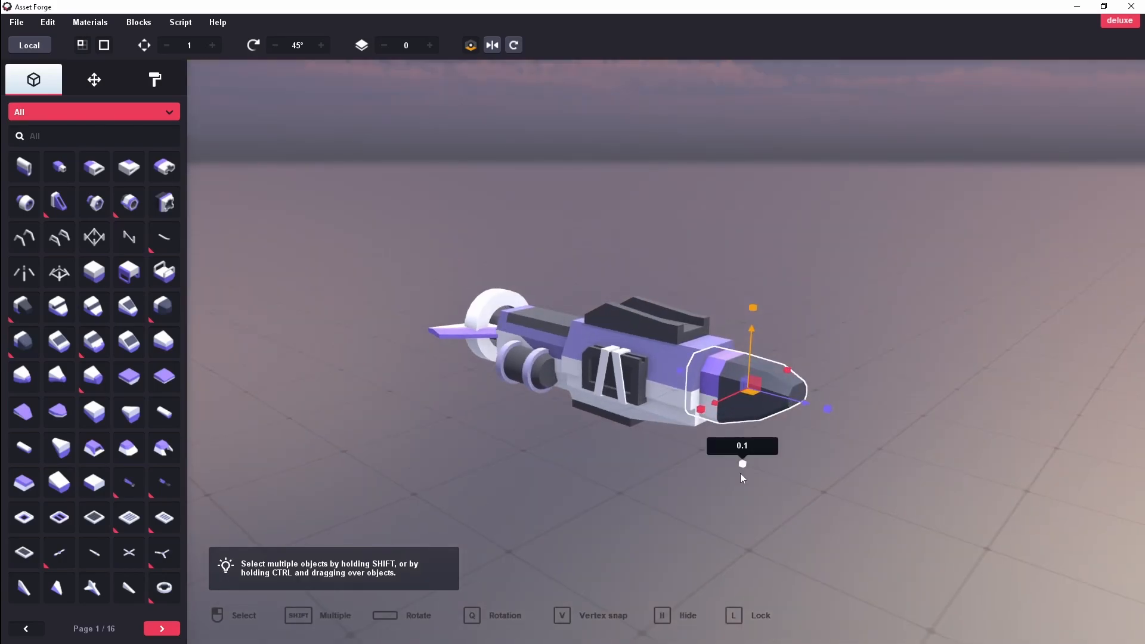
# - Pick a material for painting, and move the four-bladed propeller up behind the engine tube at the vehicle's rear
pyautogui.click(154, 79)
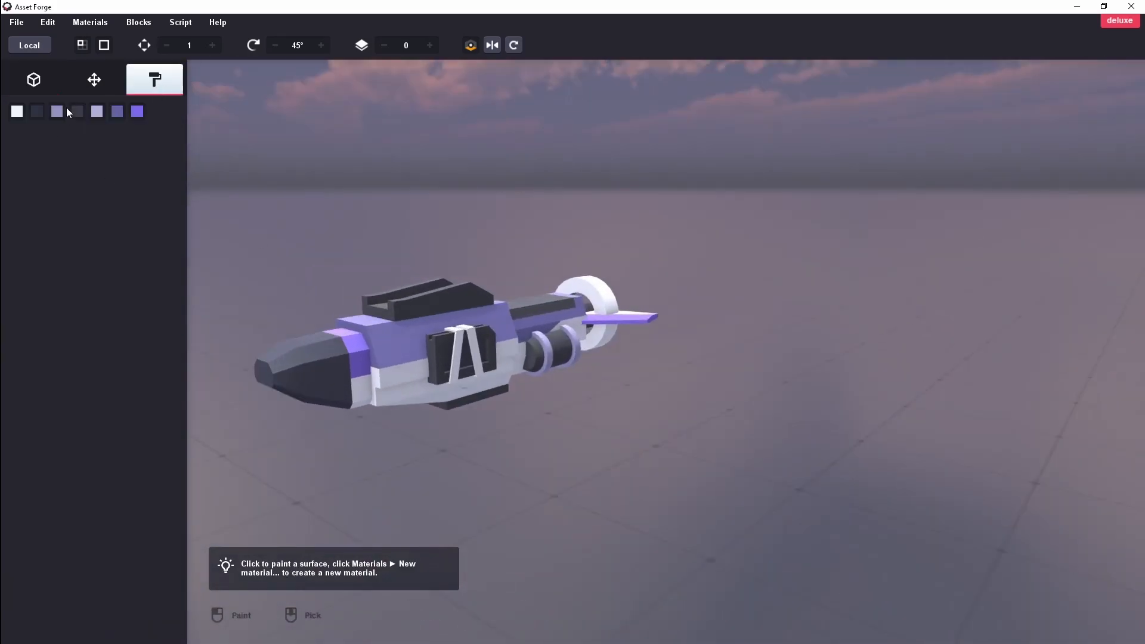
pyautogui.click(66, 110)
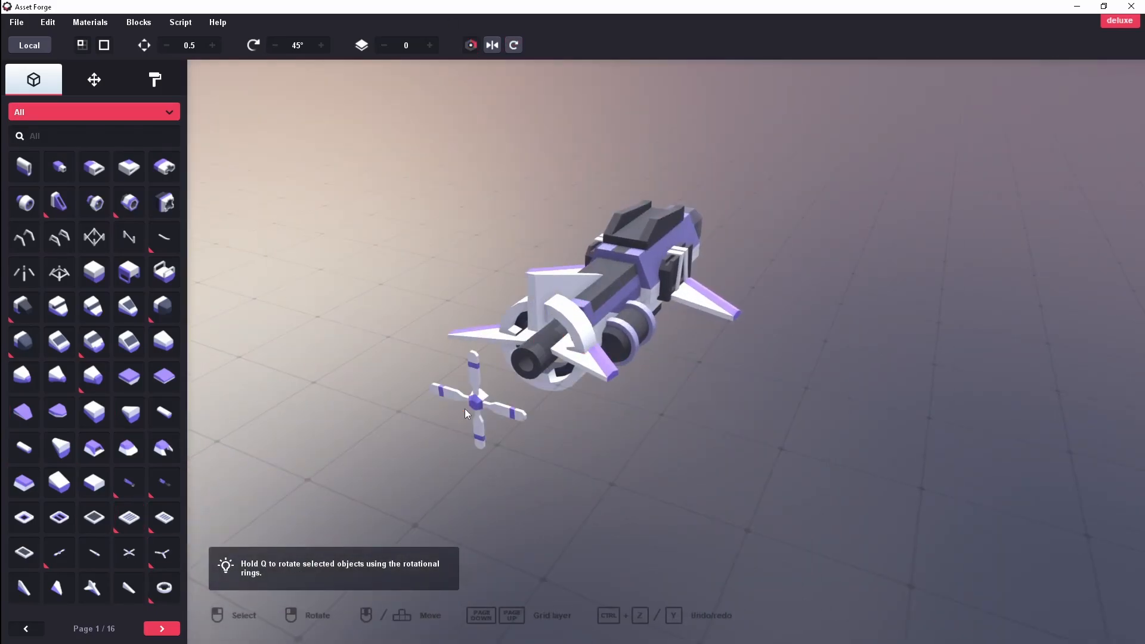
pyautogui.moveTo(464, 409); pyautogui.dragTo(501, 391)
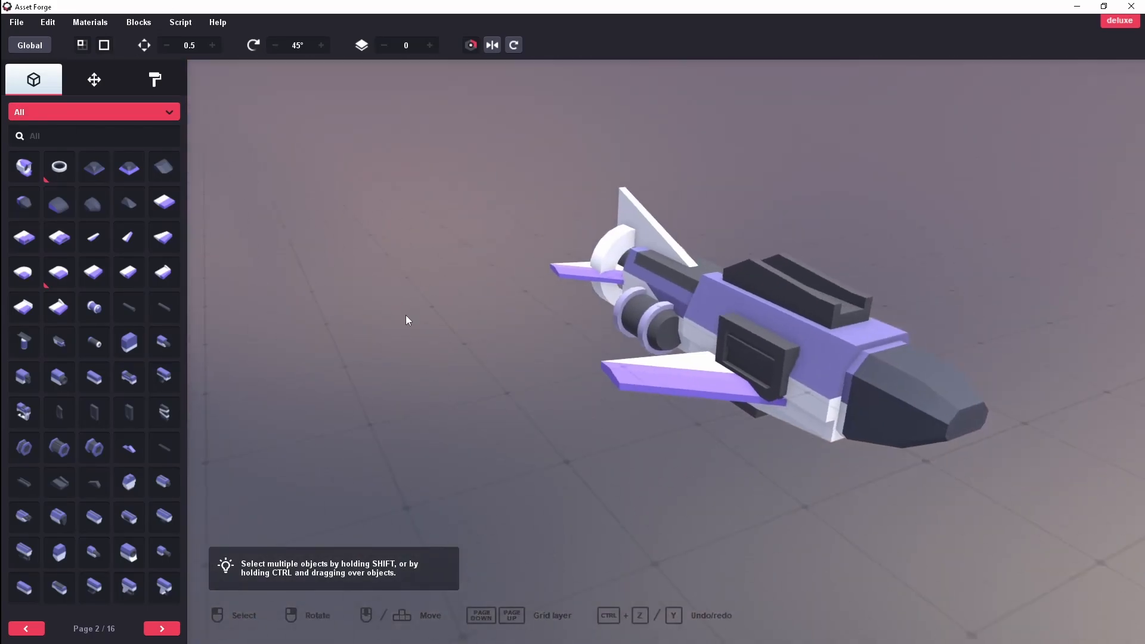
# - Return to library page 1, flip the nose block vertically, and adjust its height against the front of the body
pyautogui.click(26, 628)
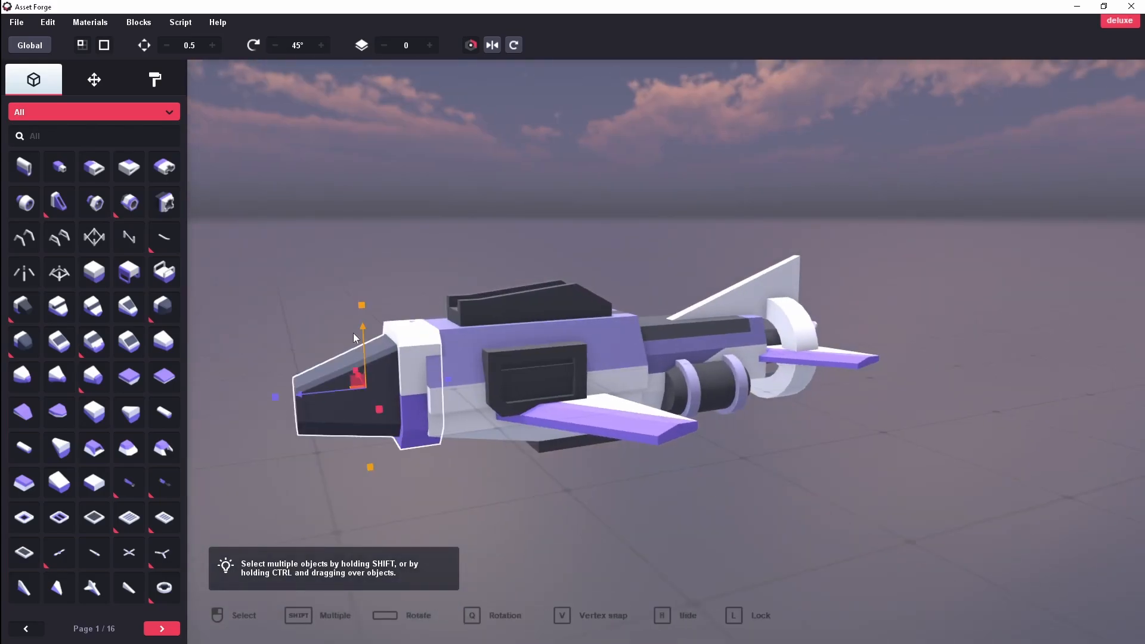
pyautogui.click(492, 45)
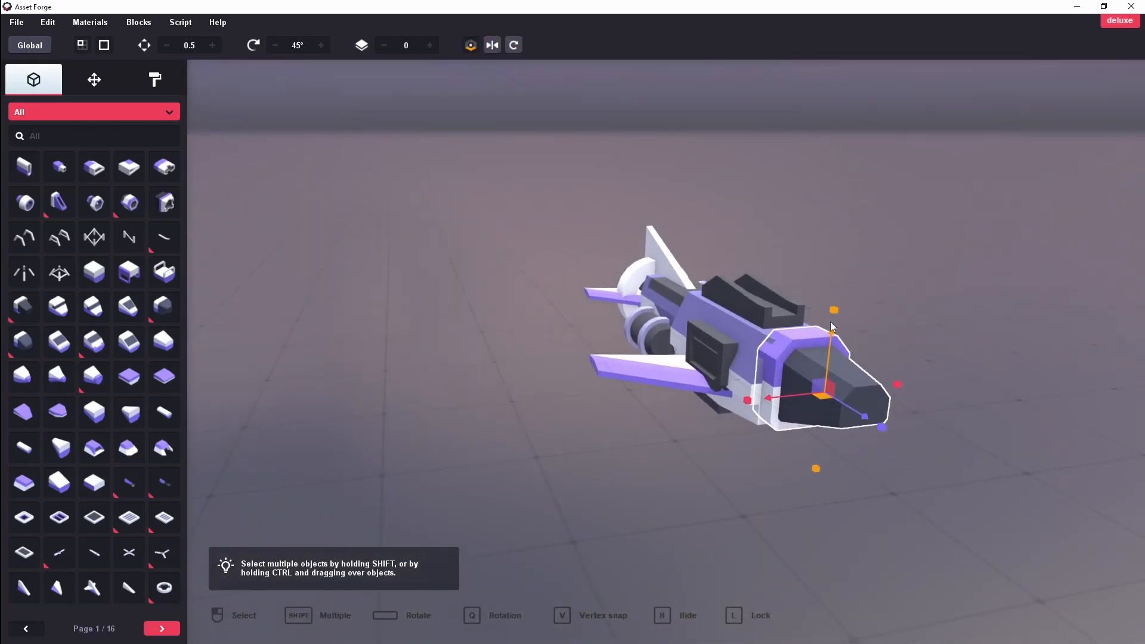
pyautogui.moveTo(830, 320); pyautogui.dragTo(828, 345)
pyautogui.moveTo(829, 344); pyautogui.dragTo(828, 352)
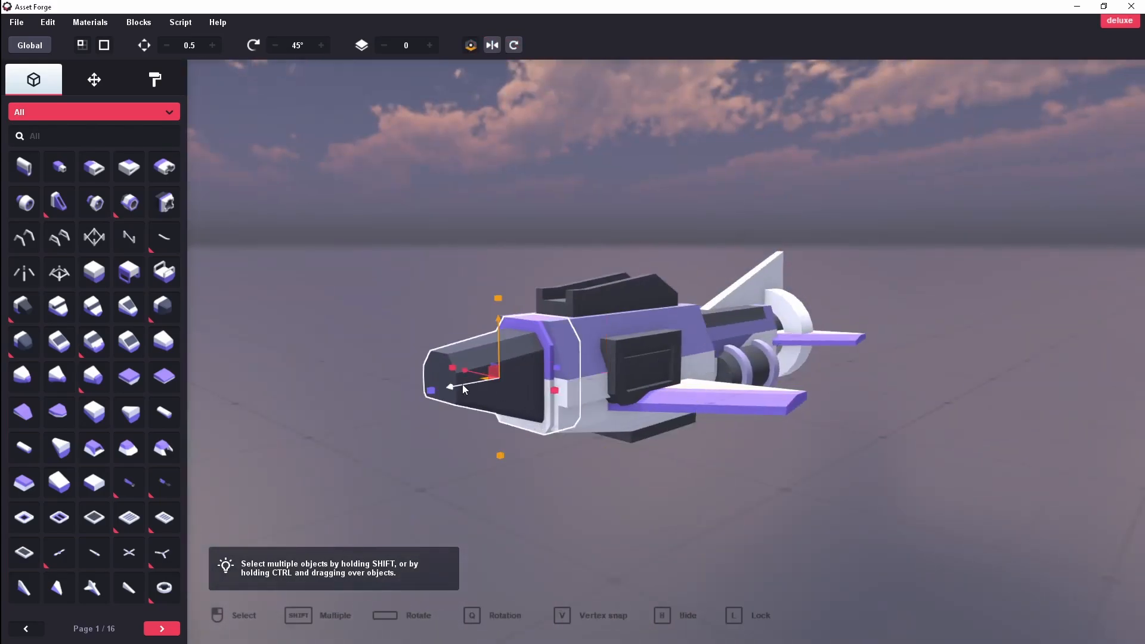
pyautogui.moveTo(498, 334); pyautogui.dragTo(498, 331)
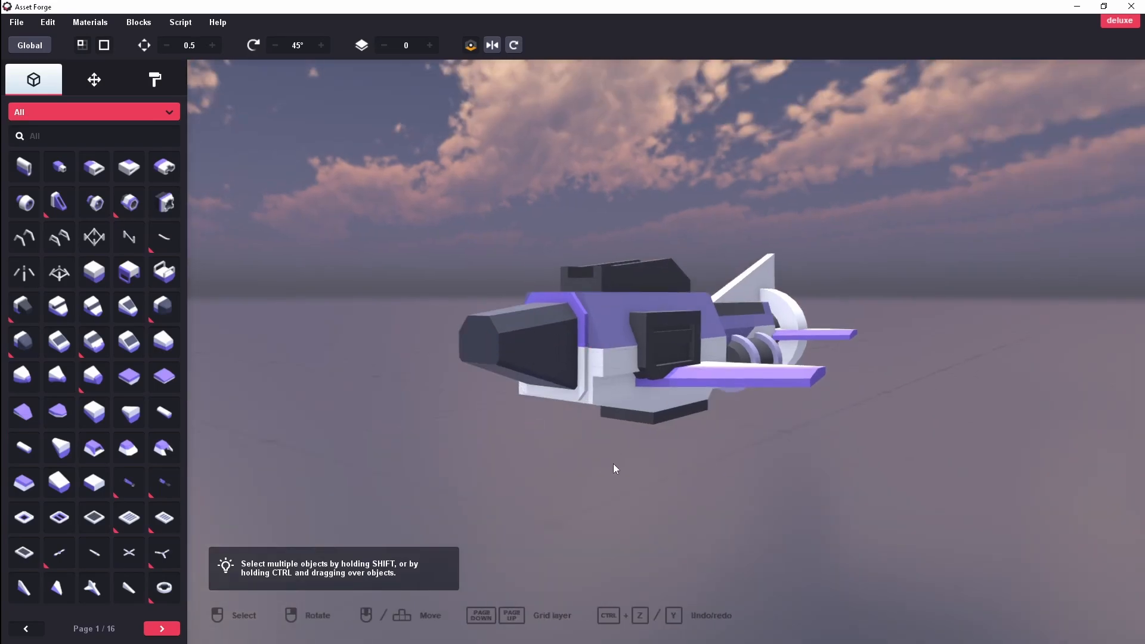
# - Change the third material's colour to bright blue #129DF5
pyautogui.moveTo(613, 463); pyautogui.dragTo(638, 399, button='right')
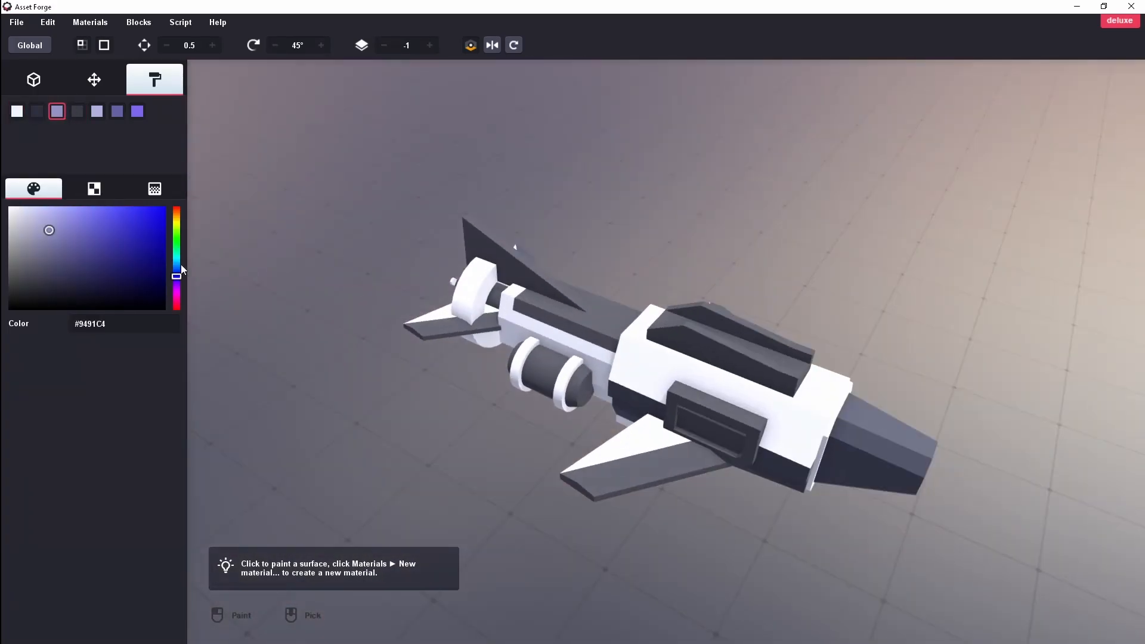
pyautogui.moveTo(181, 263)
pyautogui.mouseDown()
pyautogui.moveTo(184, 233)
pyautogui.moveTo(177, 265)
pyautogui.mouseUp()
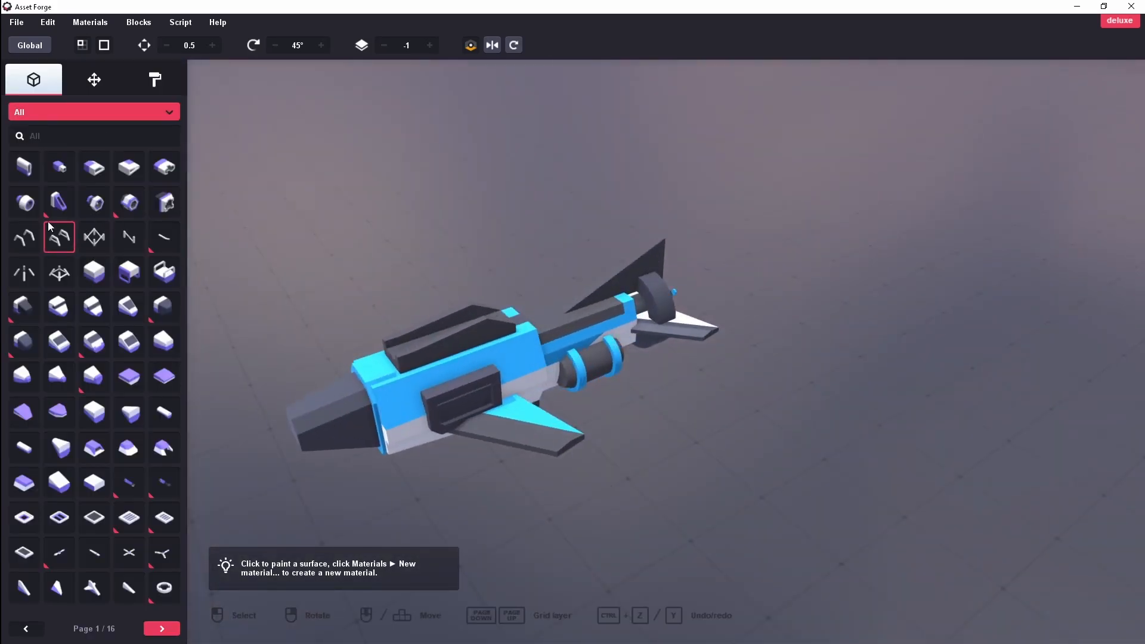
# - Fit a long tapered block over the tail fin, adjust its length and height, and colour it white and dark grey
pyautogui.click(98, 315)
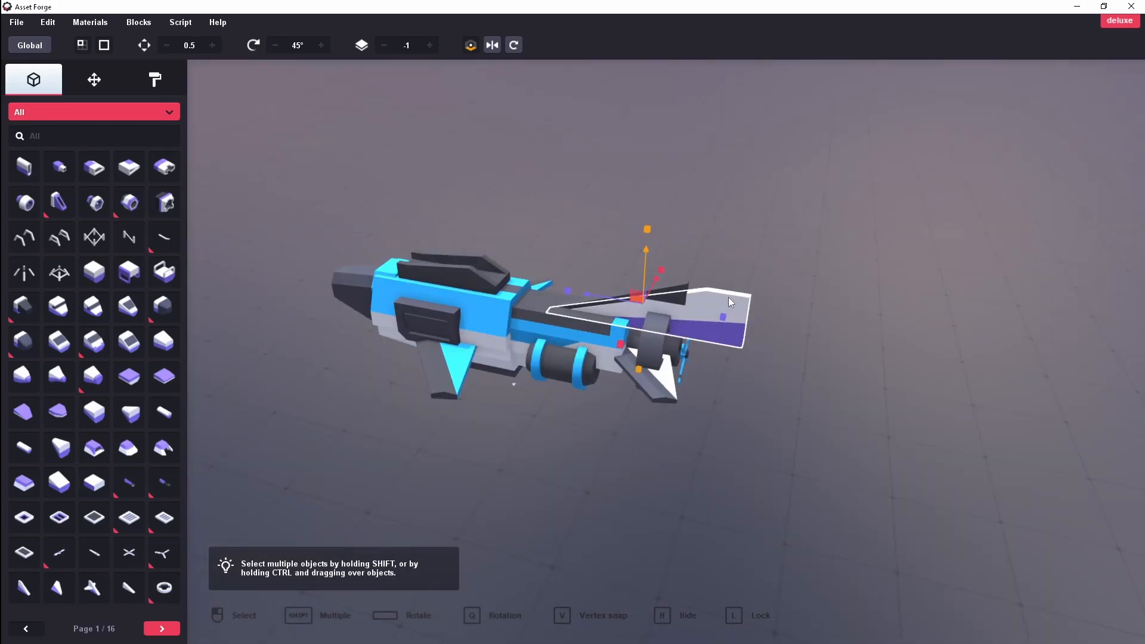
pyautogui.moveTo(722, 317); pyautogui.dragTo(724, 315)
pyautogui.moveTo(625, 229); pyautogui.dragTo(626, 215)
pyautogui.click(737, 330)
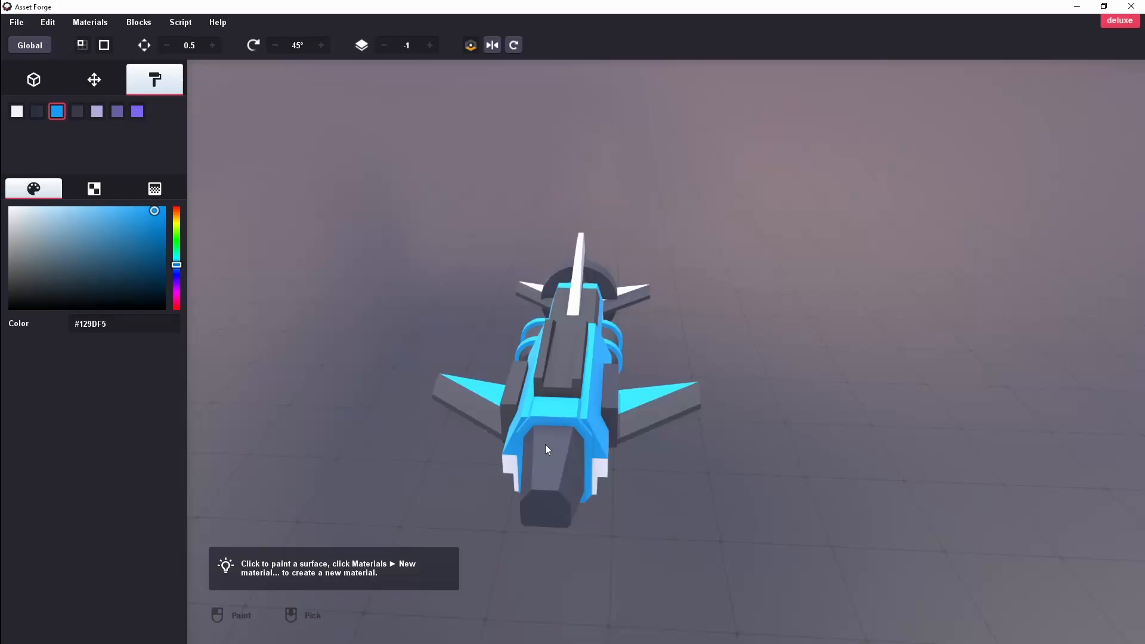
pyautogui.moveTo(545, 445); pyautogui.dragTo(626, 361, button='right')
pyautogui.click(17, 110)
pyautogui.click(34, 79)
pyautogui.hotkey('alt', 'Tab')
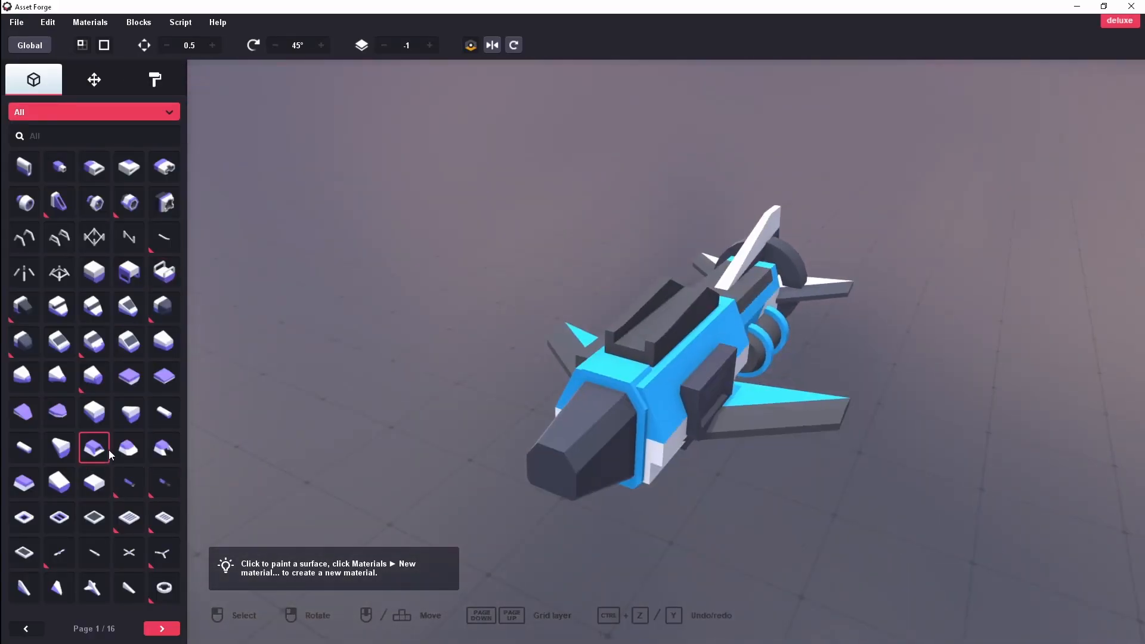
# - Place the hollow purple cabin block from library page 1 on top of the dark deck and shift it slightly backward
pyautogui.click(105, 449)
pyautogui.moveTo(745, 324)
pyautogui.mouseDown(button='right')
pyautogui.moveTo(663, 323)
pyautogui.moveTo(691, 278)
pyautogui.moveTo(745, 323)
pyautogui.mouseUp(button='right')
pyautogui.click(691, 278)
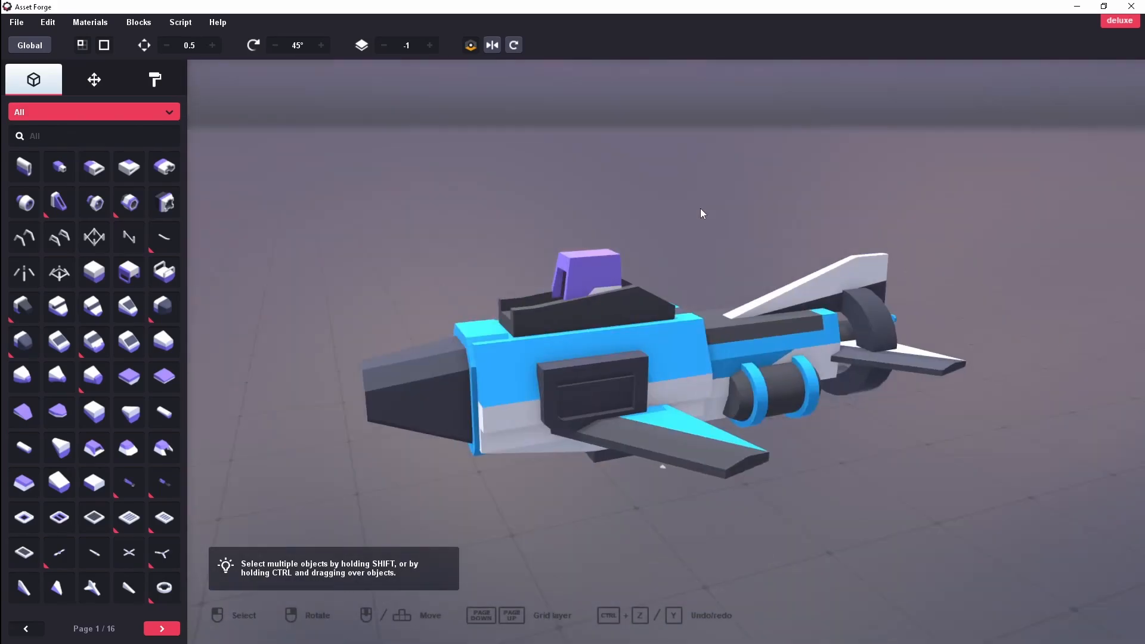
pyautogui.click(587, 274)
pyautogui.moveTo(549, 300)
pyautogui.mouseDown()
pyautogui.moveTo(506, 298)
pyautogui.moveTo(569, 296)
pyautogui.mouseUp()
pyautogui.click(417, 227)
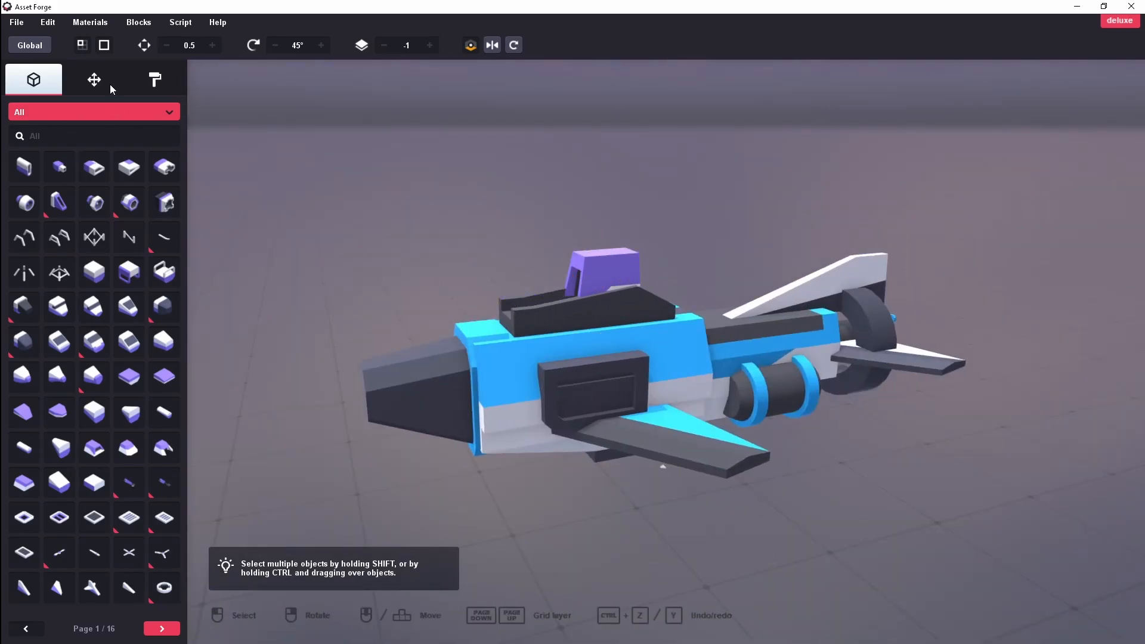
# - Paint the cabin block blue on the outside with a dark opening
pyautogui.click(154, 80)
pyautogui.click(37, 111)
pyautogui.click(602, 268)
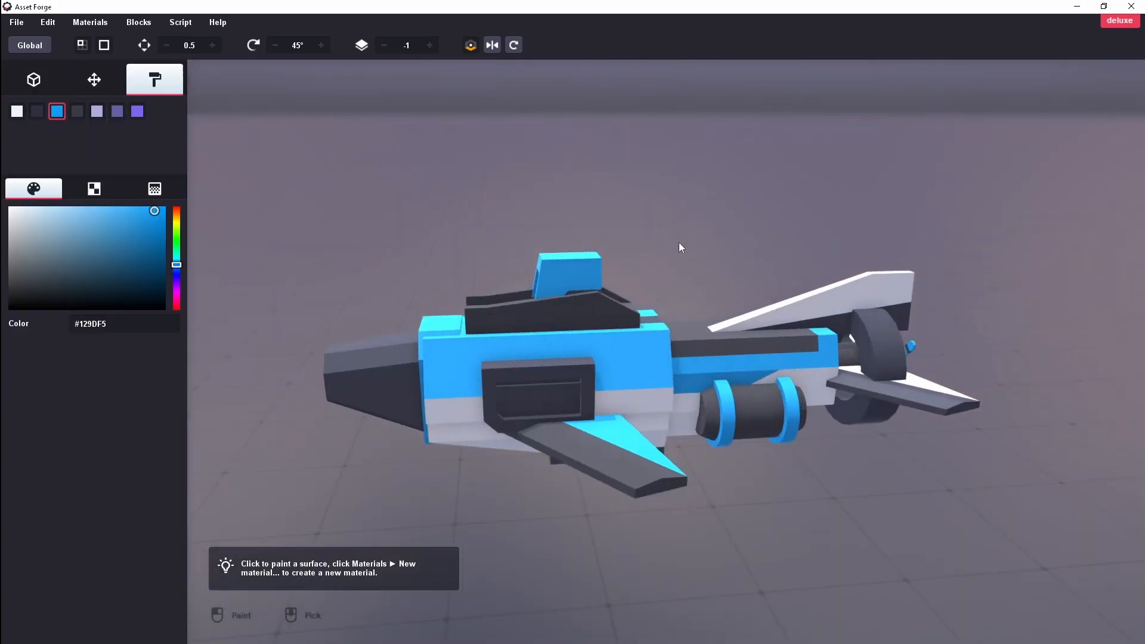
# - Place a small wedge-shaped fin from the library on the nose's lower side, next to the collar, and adjust its position
pyautogui.moveTo(679, 248); pyautogui.dragTo(485, 319, button='right')
pyautogui.click(34, 79)
pyautogui.click(93, 306)
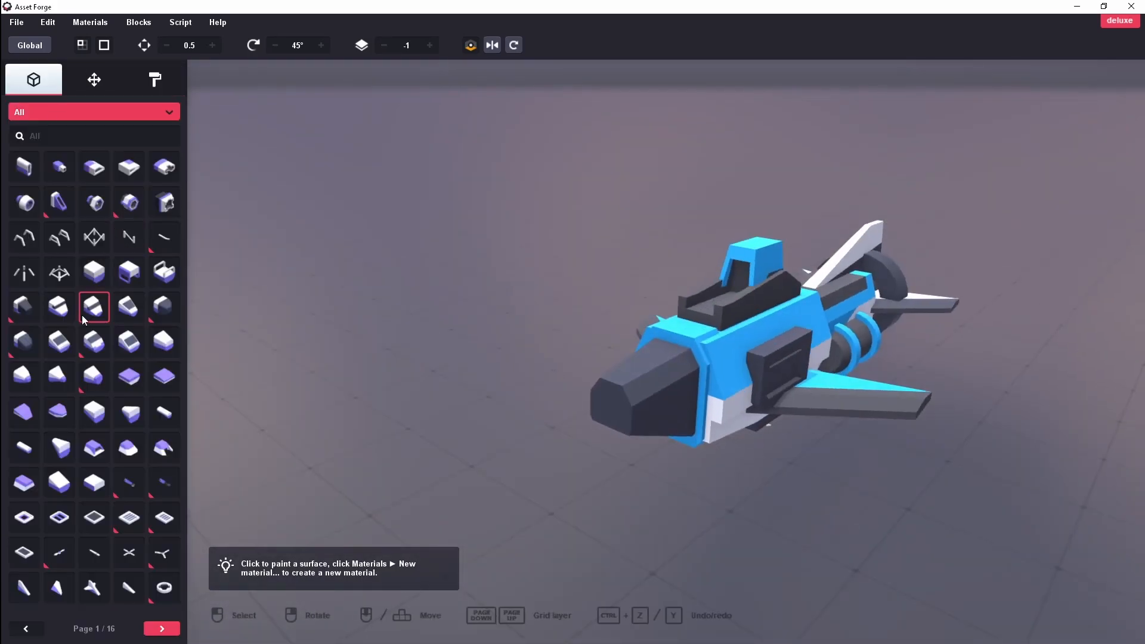
pyautogui.click(645, 482)
pyautogui.moveTo(661, 375); pyautogui.dragTo(634, 403)
pyautogui.moveTo(634, 403); pyautogui.dragTo(717, 373, button='right')
pyautogui.click(660, 384)
pyautogui.click(671, 387)
pyautogui.click(867, 428)
pyautogui.moveTo(867, 428); pyautogui.dragTo(703, 387, button='right')
# - Paint the small side fin on the nose with the dark material
pyautogui.click(154, 79)
pyautogui.click(36, 111)
pyautogui.click(650, 384)
pyautogui.moveTo(793, 411)
pyautogui.mouseDown(button='right')
pyautogui.moveTo(747, 457)
pyautogui.moveTo(614, 436)
pyautogui.moveTo(617, 453)
pyautogui.mouseUp(button='right')
pyautogui.click(33, 80)
pyautogui.moveTo(694, 492); pyautogui.dragTo(739, 555, button='right')
# - Paint the small side fin on the nose white
pyautogui.click(154, 79)
pyautogui.click(57, 111)
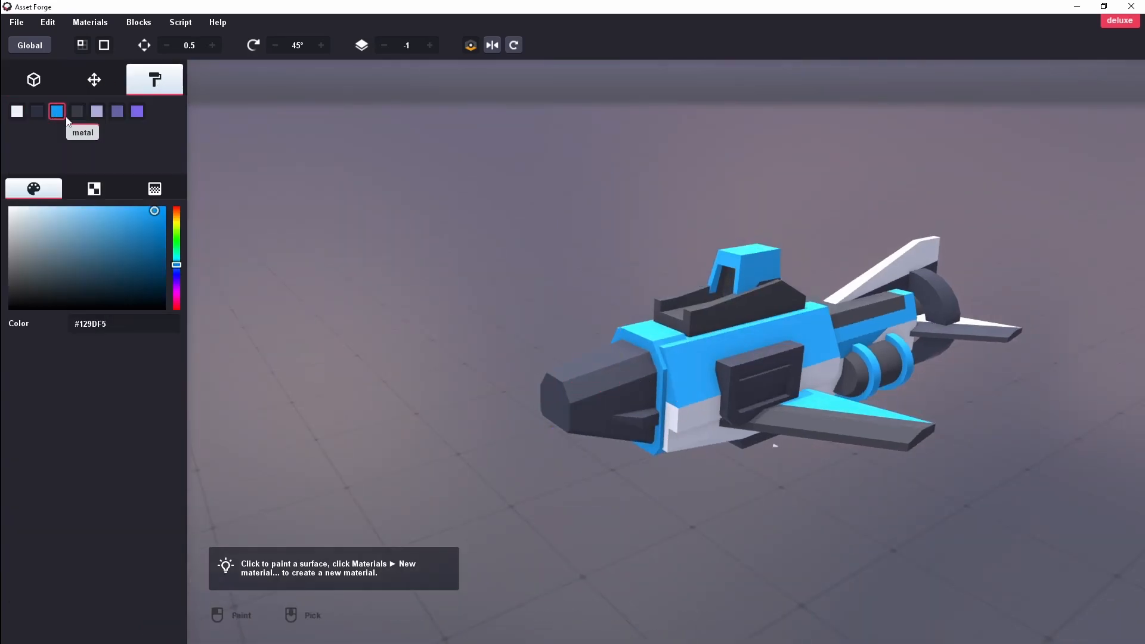
pyautogui.moveTo(566, 453)
pyautogui.mouseDown(button='right')
pyautogui.moveTo(855, 440)
pyautogui.moveTo(713, 471)
pyautogui.moveTo(537, 468)
pyautogui.mouseUp(button='right')
pyautogui.click(17, 111)
pyautogui.moveTo(256, 459); pyautogui.dragTo(590, 468, button='right')
# - Place the slim tapered fin block from library page 1 on top of the nose and adjust its height and position
pyautogui.click(40, 89)
pyautogui.click(23, 588)
pyautogui.moveTo(581, 262); pyautogui.dragTo(547, 319, button='right')
pyautogui.click(547, 319)
pyautogui.moveTo(507, 237); pyautogui.dragTo(508, 265)
pyautogui.moveTo(572, 292); pyautogui.dragTo(519, 311)
pyautogui.moveTo(479, 238); pyautogui.dragTo(479, 275)
# - Fine-tune the top nose fin lengthwise so it sits against the front edge of the body
pyautogui.moveTo(489, 381); pyautogui.dragTo(703, 405, button='right')
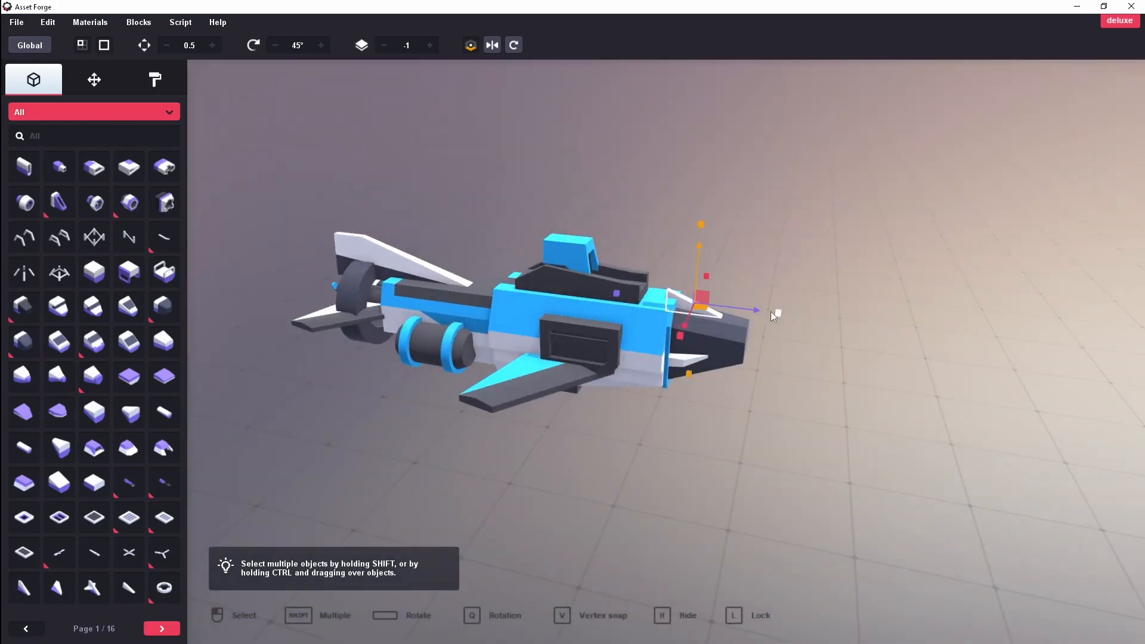
pyautogui.click(798, 352)
pyautogui.moveTo(810, 369); pyautogui.dragTo(537, 394, button='right')
pyautogui.moveTo(531, 435); pyautogui.dragTo(494, 453, button='right')
pyautogui.click(477, 316)
pyautogui.moveTo(532, 309); pyautogui.dragTo(525, 309)
# - Filter the library to Greebles, place a round greeble on the cabin roof, set the movement snap to 0.1, and adjust its height
pyautogui.click(66, 112)
pyautogui.scroll(-3, 43, 205)
pyautogui.click(36, 247)
pyautogui.moveTo(477, 358); pyautogui.dragTo(581, 365, button='right')
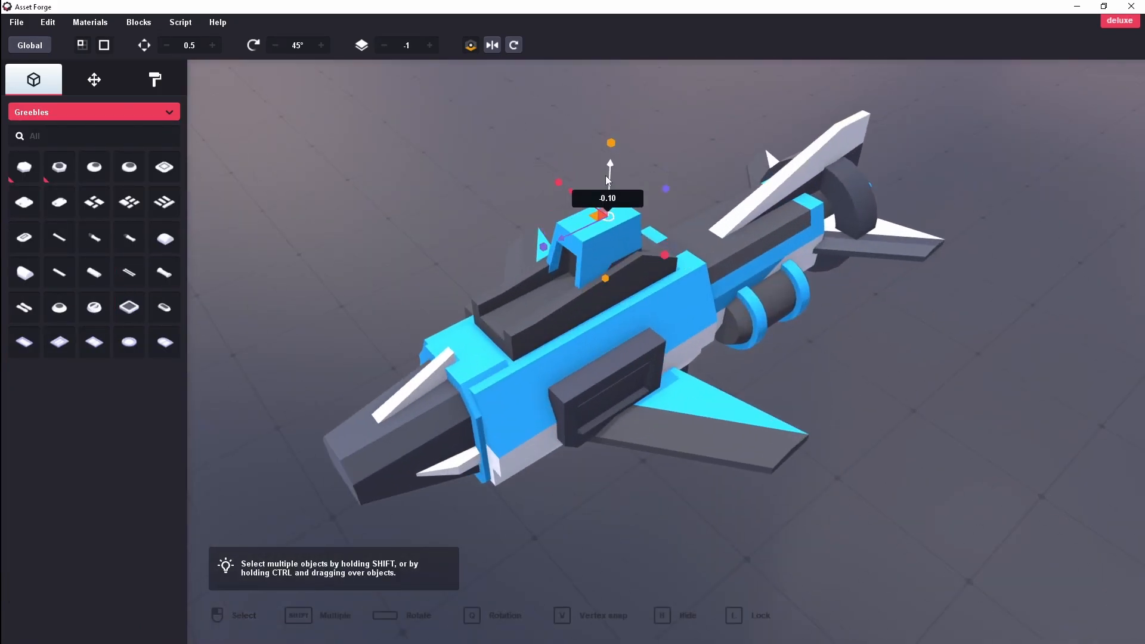
pyautogui.moveTo(606, 175); pyautogui.dragTo(607, 167)
pyautogui.moveTo(543, 243); pyautogui.dragTo(439, 260)
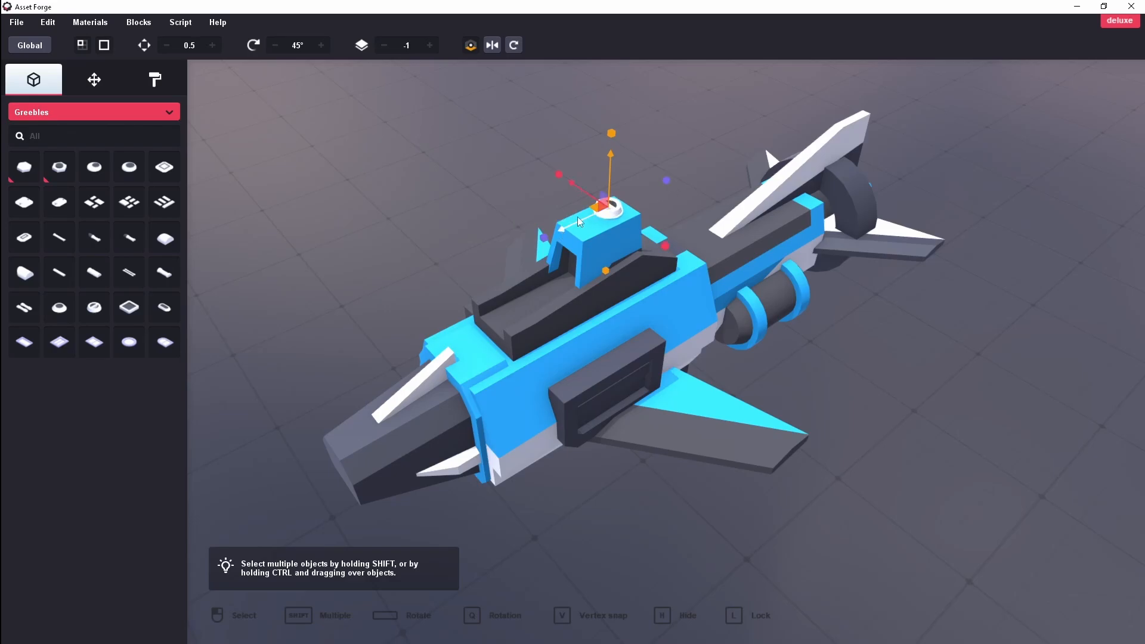
pyautogui.moveTo(607, 165); pyautogui.dragTo(608, 171)
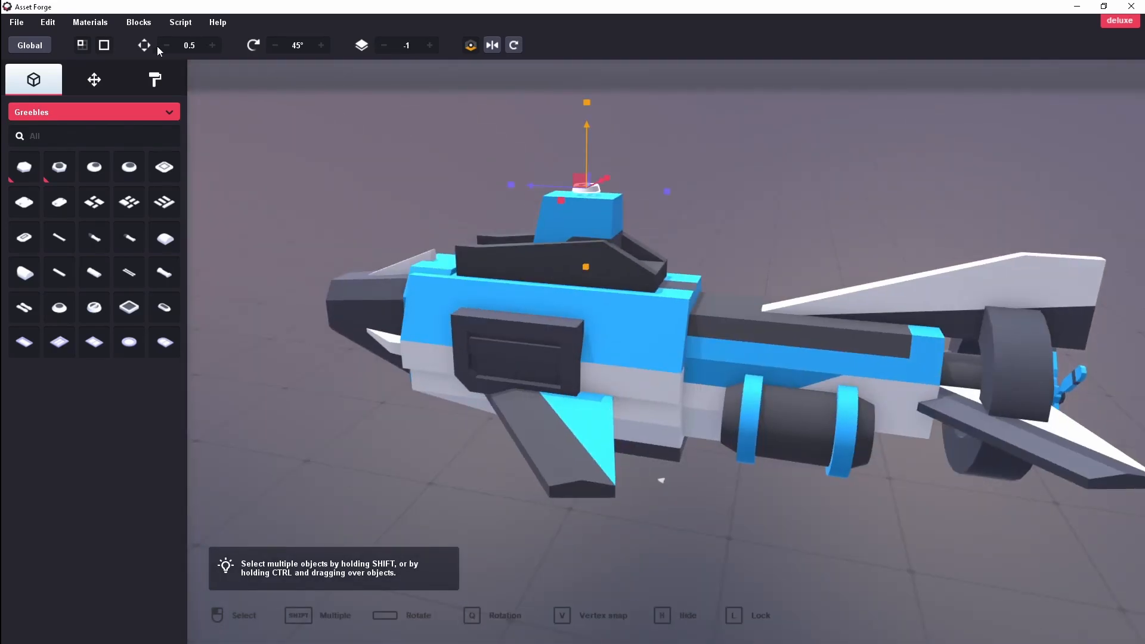
pyautogui.moveTo(583, 131); pyautogui.dragTo(583, 131)
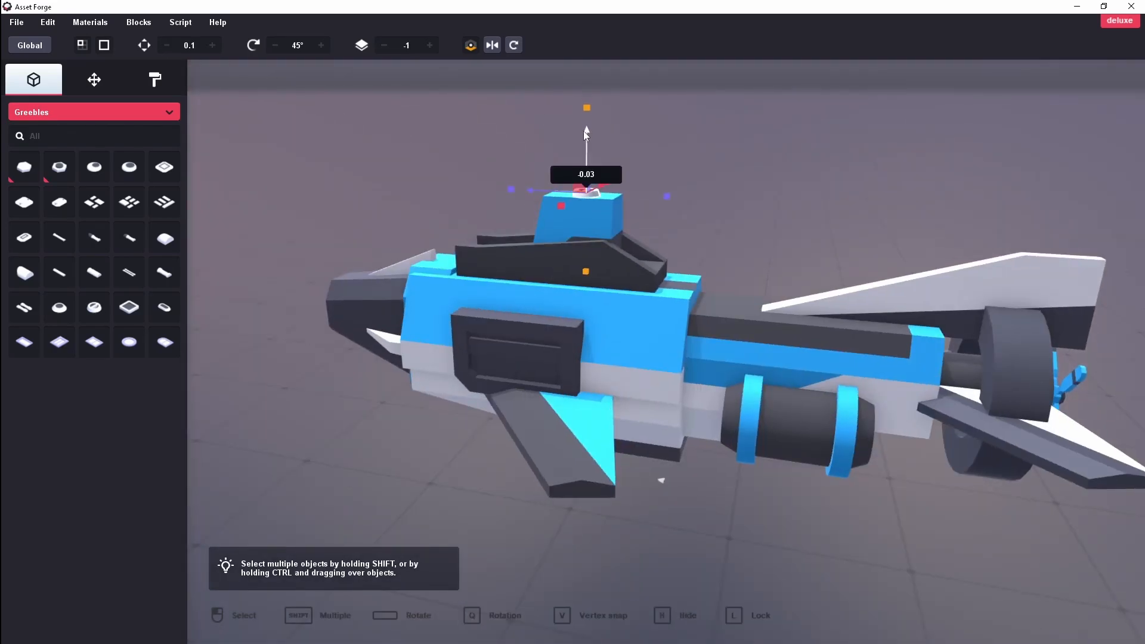
# - Place a small oval greeble on the wing near its tip
pyautogui.click(138, 311)
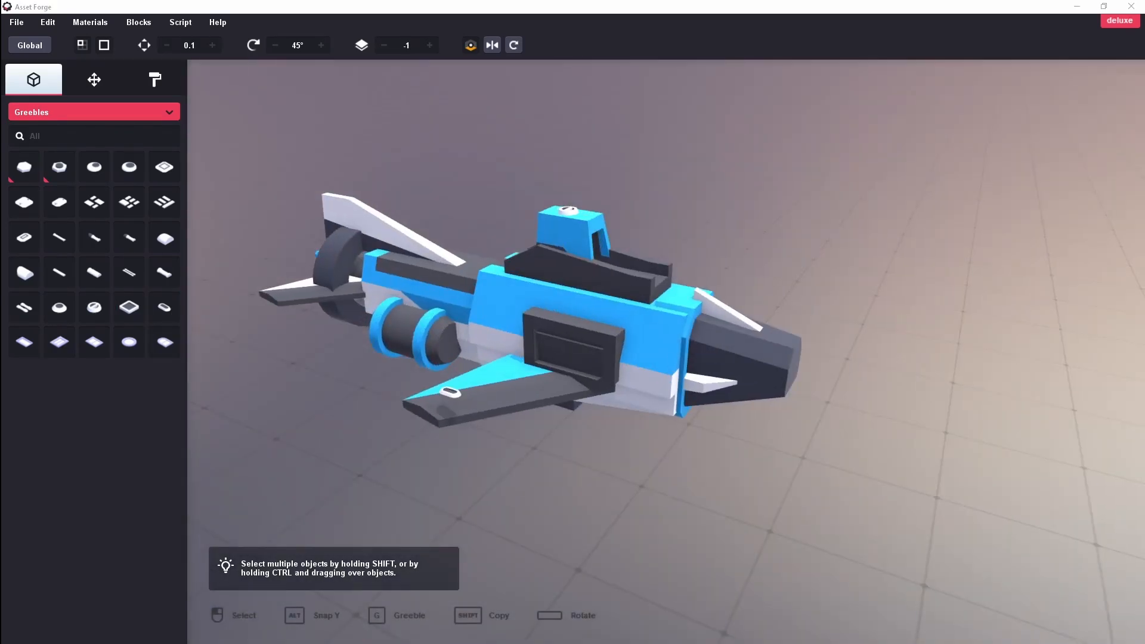
pyautogui.click(447, 394)
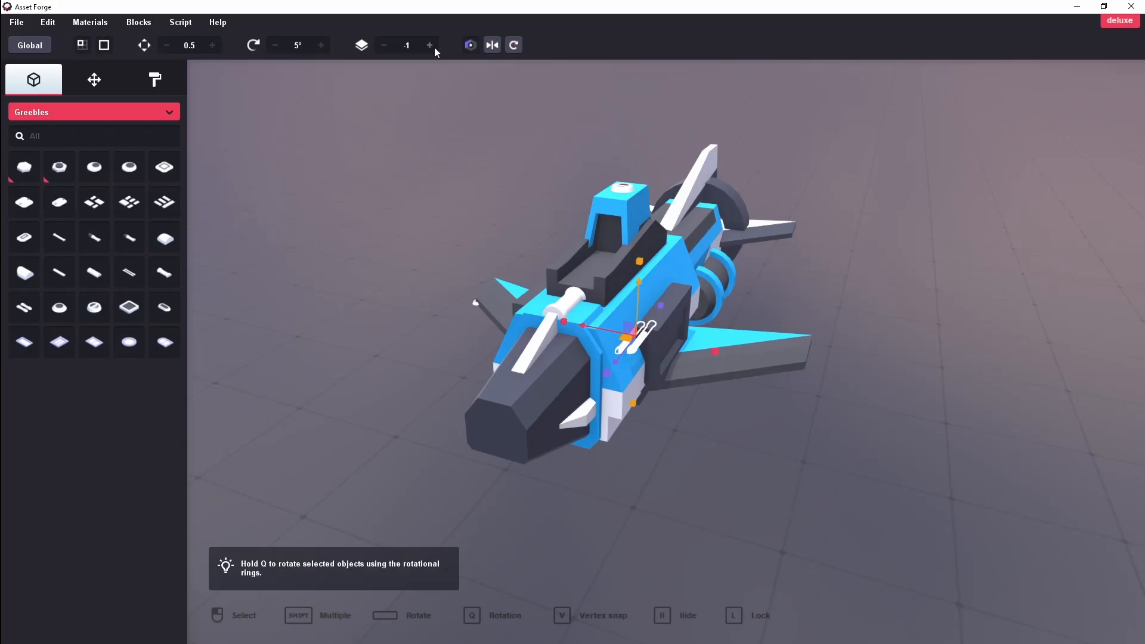
# - Set the rotation snap to 15° and copy the double-pipe greeble on the body's side
pyautogui.click(322, 45)
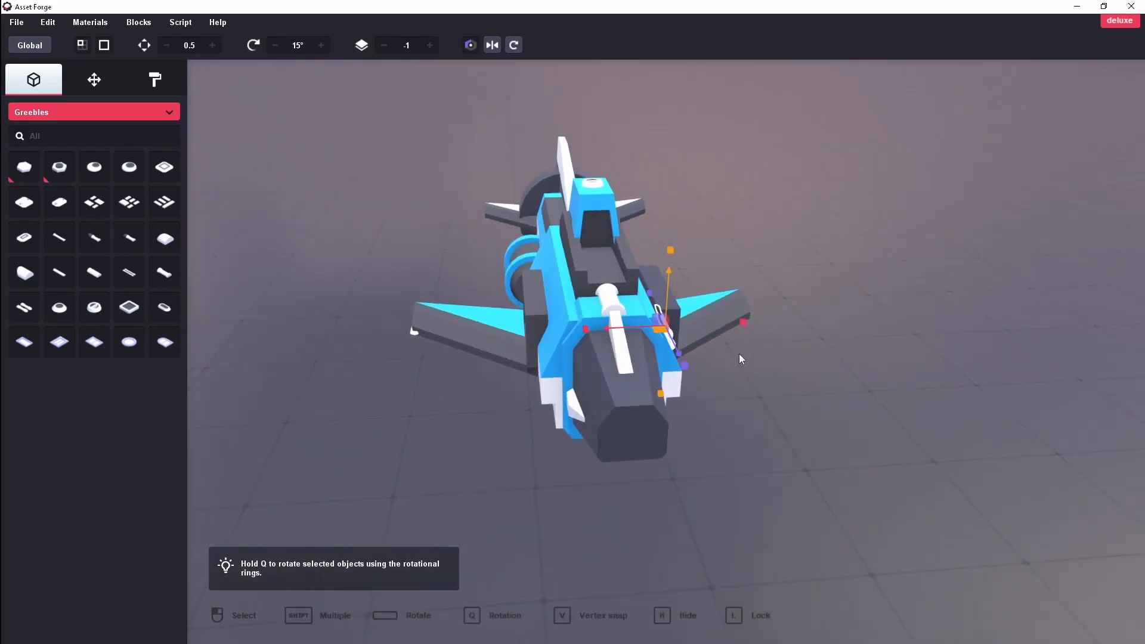
pyautogui.hotkey('ctrl', 'c')
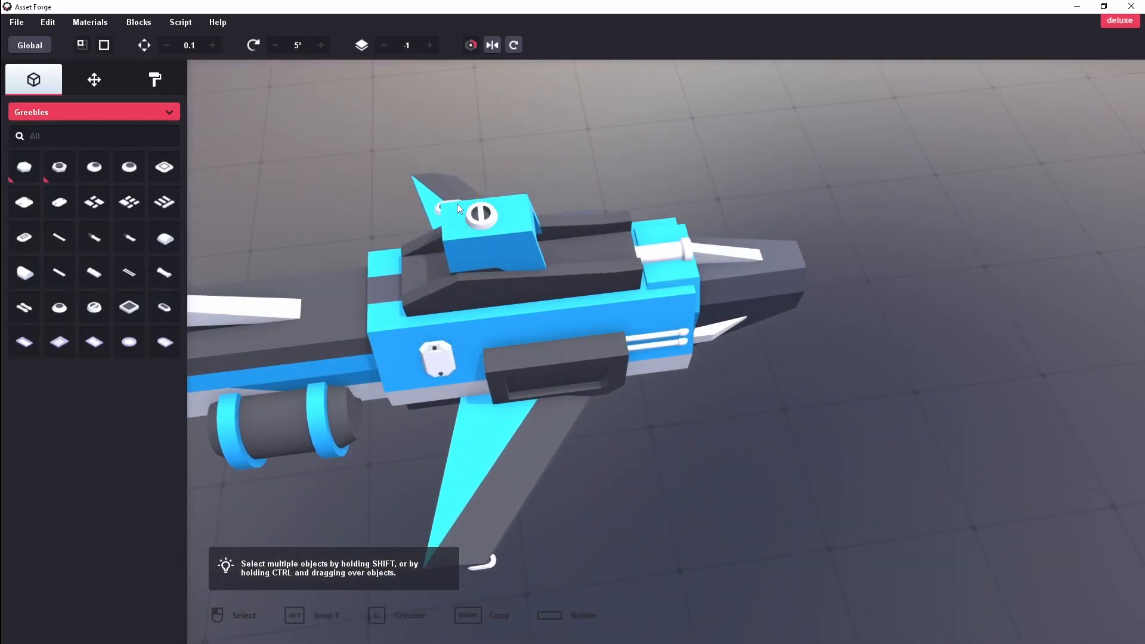
# - Place the oval ring greeble over the round one on the cabin roof, lower it, and shift it forward
pyautogui.click(470, 209)
pyautogui.moveTo(523, 203)
pyautogui.mouseDown()
pyautogui.moveTo(542, 199)
pyautogui.moveTo(524, 203)
pyautogui.mouseUp()
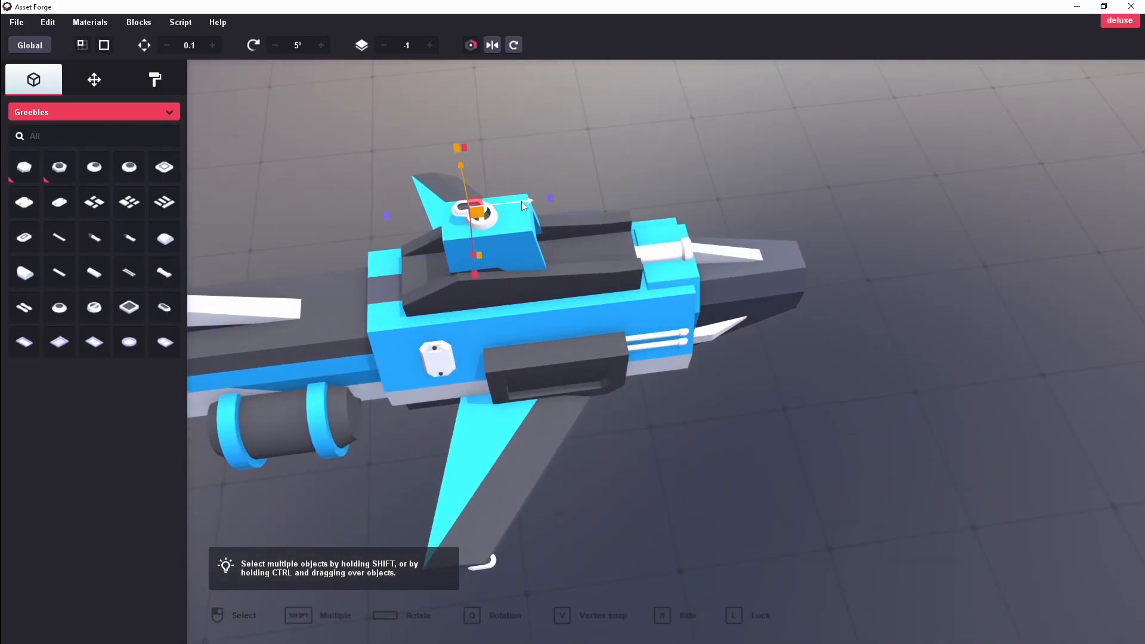
pyautogui.click(617, 203)
pyautogui.click(471, 211)
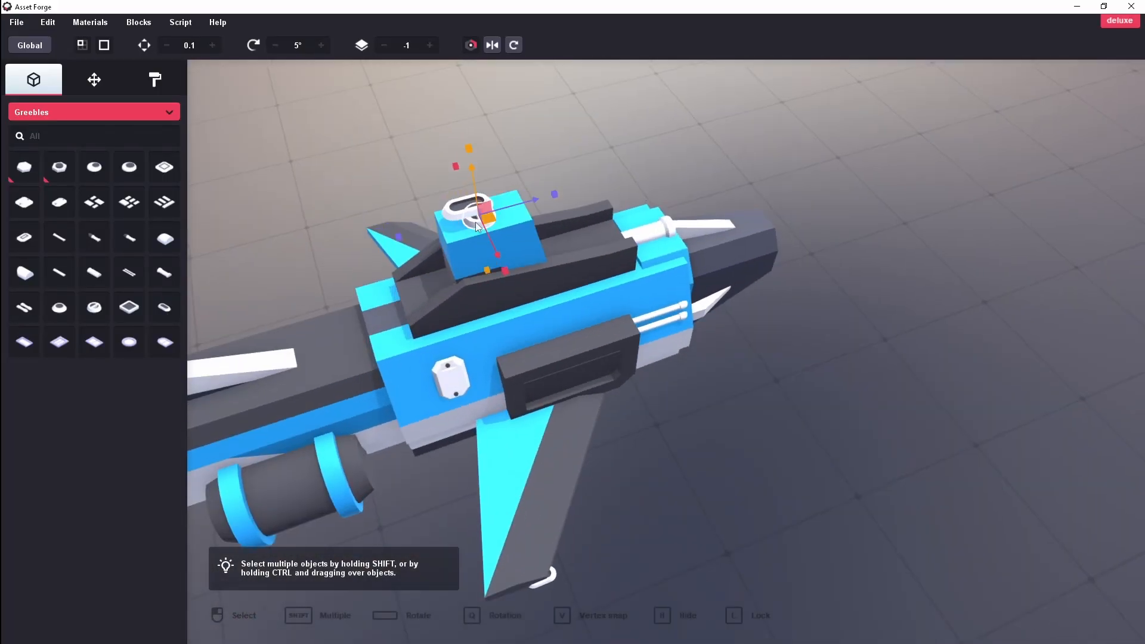
pyautogui.moveTo(461, 173); pyautogui.dragTo(462, 191)
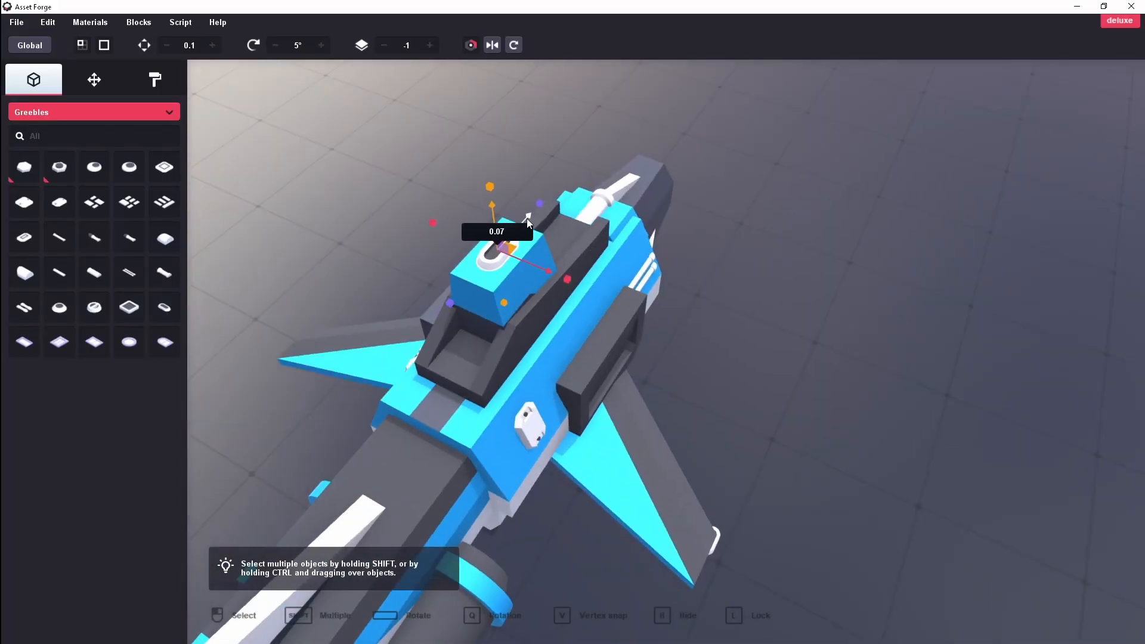
pyautogui.click(796, 260)
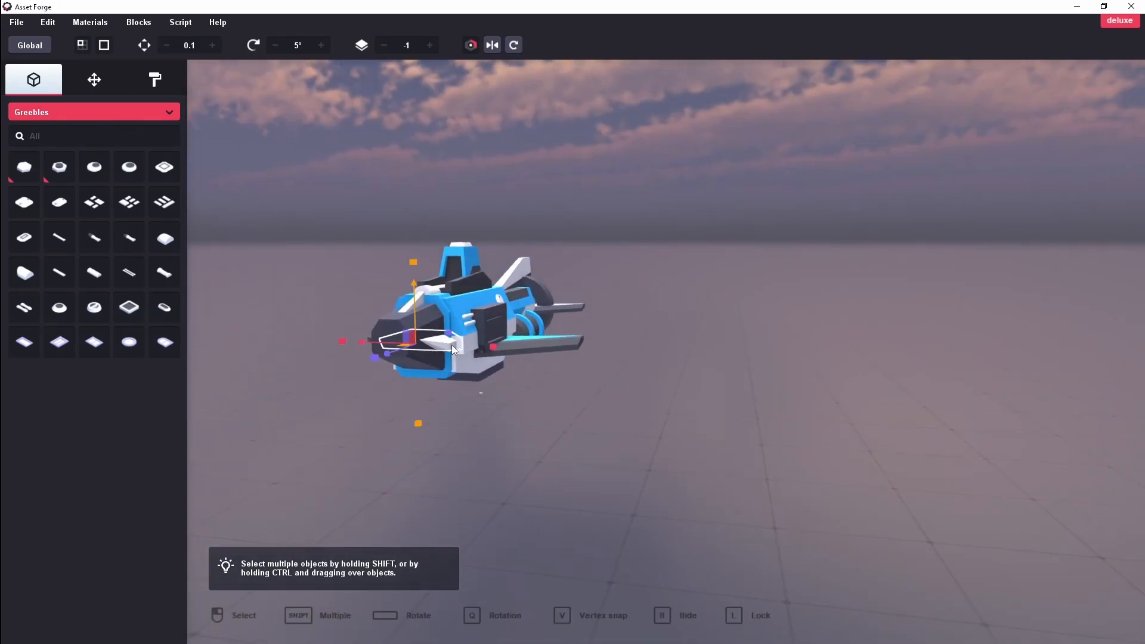
# - Slightly increase the height of the white side fin on the nose
pyautogui.moveTo(413, 262); pyautogui.dragTo(413, 253)
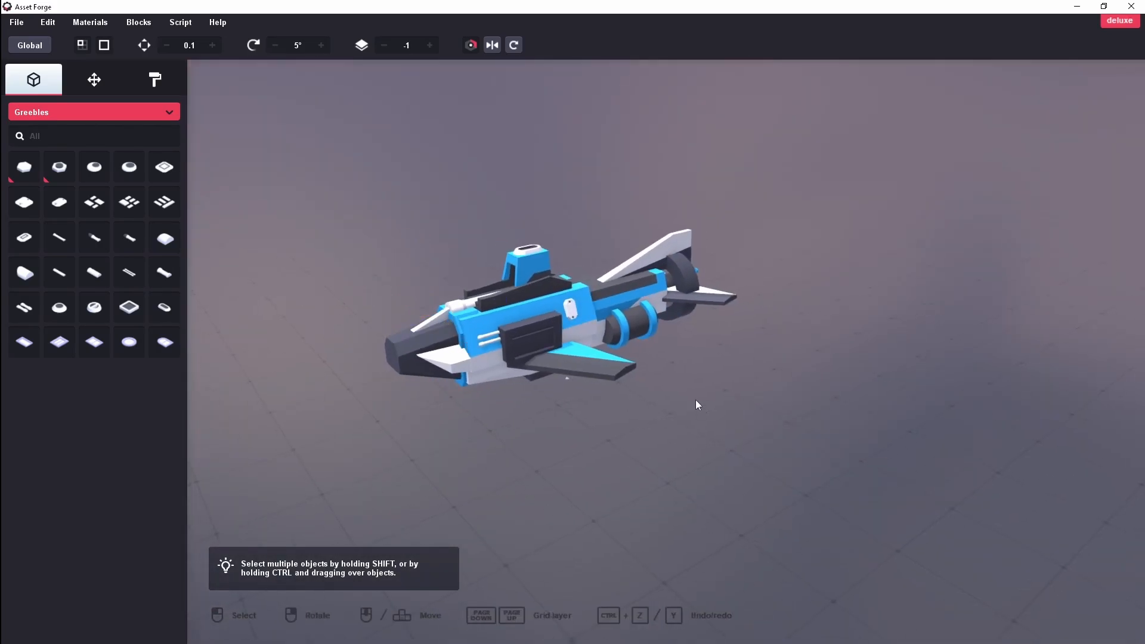
pyautogui.click(17, 22)
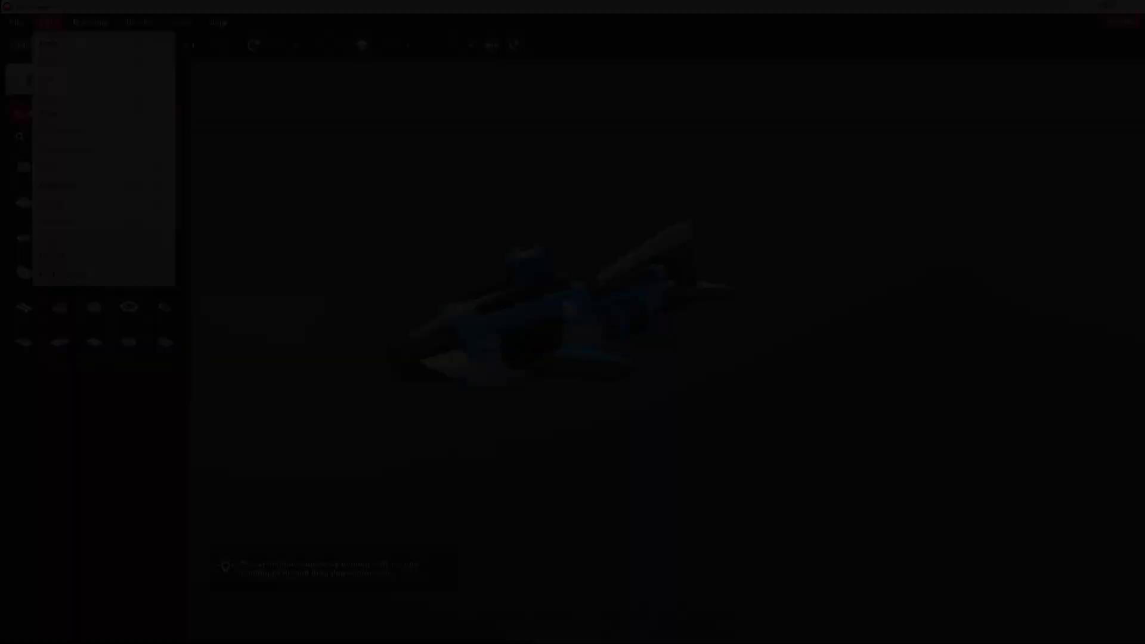